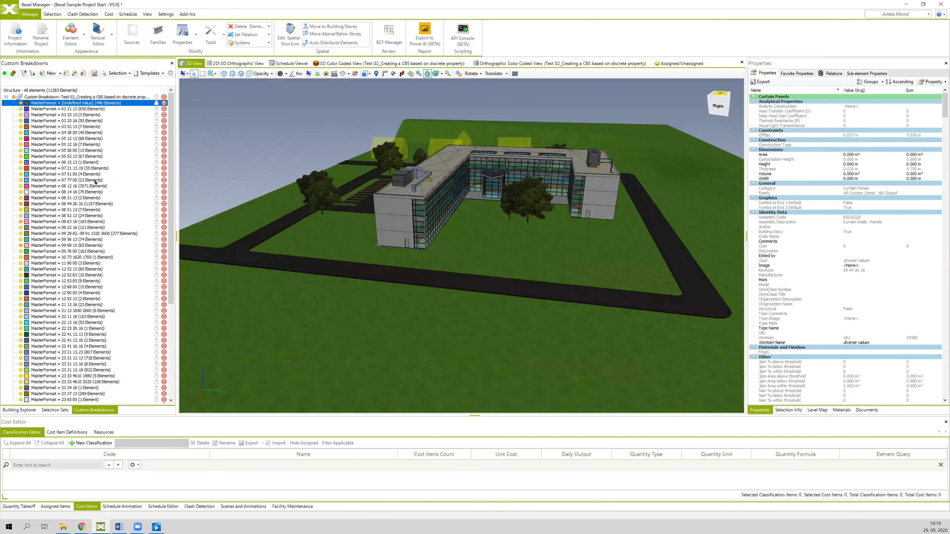
- Isolate the selected elements with an undefined MasterFormat value in the 3D view
mouse_move(170, 288)
left_mouse_down()
mouse_move(167, 382)
mouse_move(163, 288)
left_mouse_up()
right_click(236, 104)
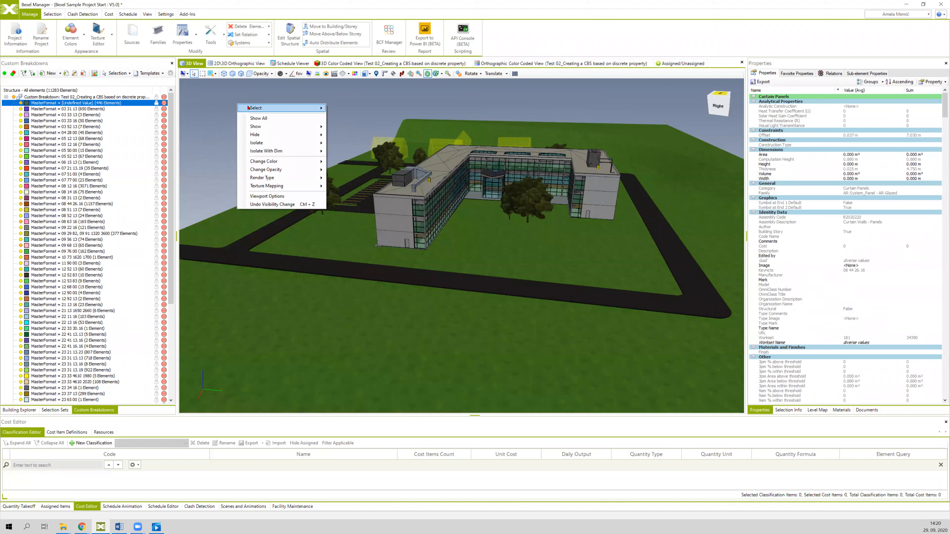
mouse_move(247, 108)
mouse_move(286, 146)
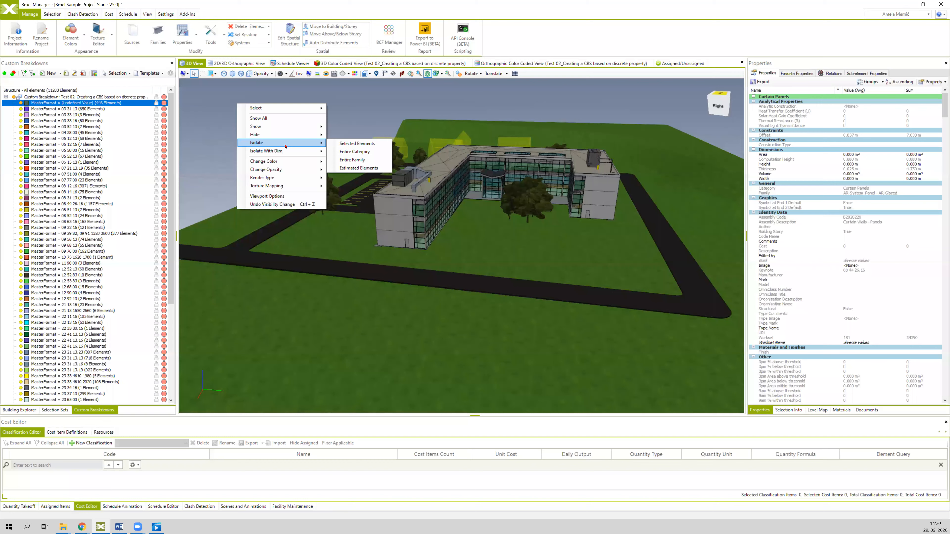
left_click(343, 144)
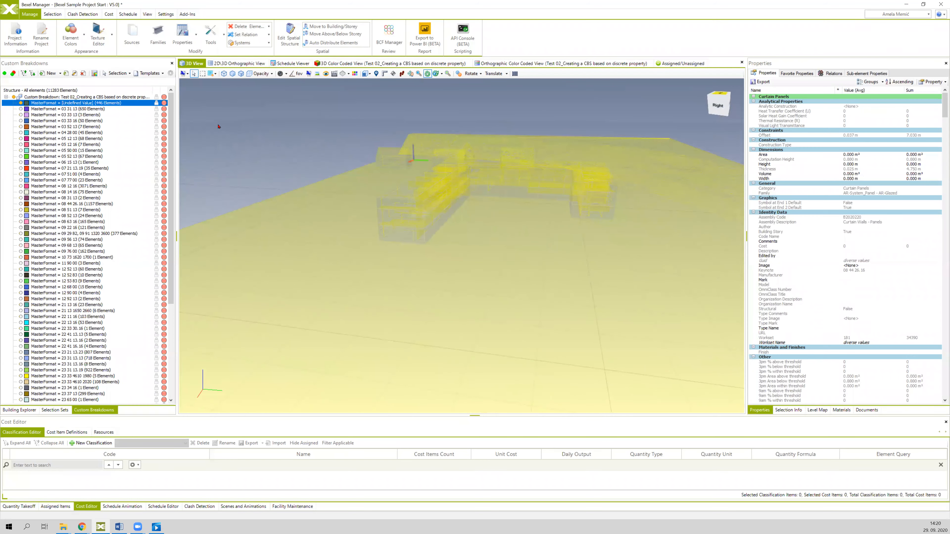
- Create a selection set named "Exercise 1" from the currently selected elements, leaving the description empty
left_click(55, 410)
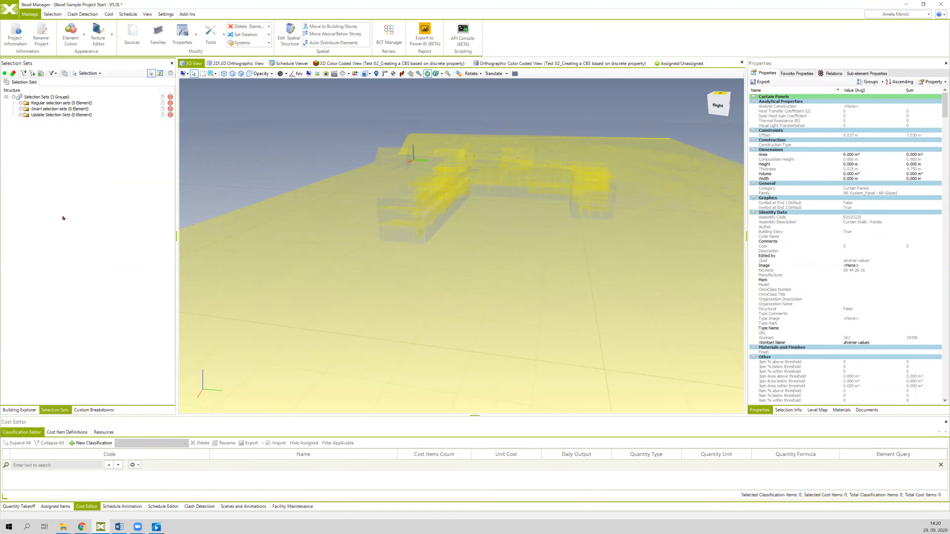
left_click(40, 74)
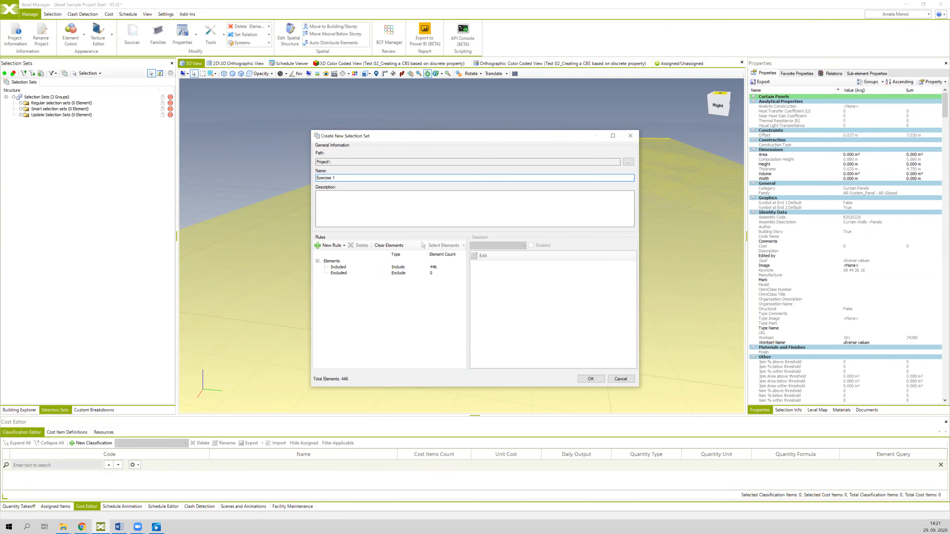
key("Tab")
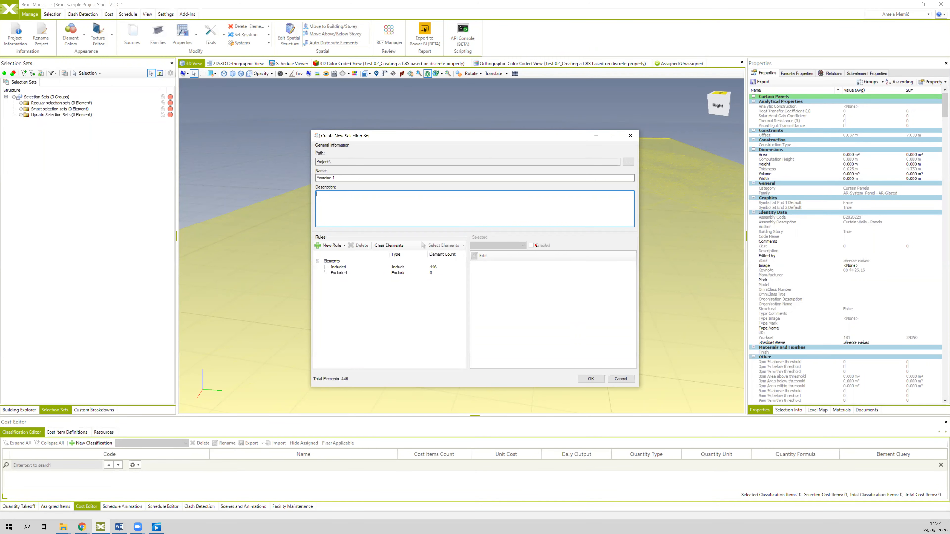
left_click(591, 379)
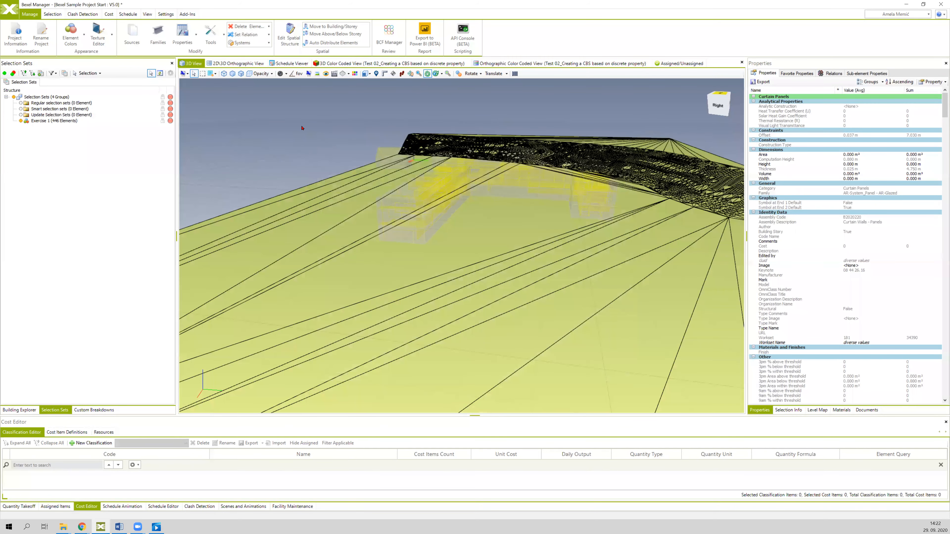
- Select the Exercise 1 selection set and inspect its elements from different angles in the 3D view
left_click(46, 121)
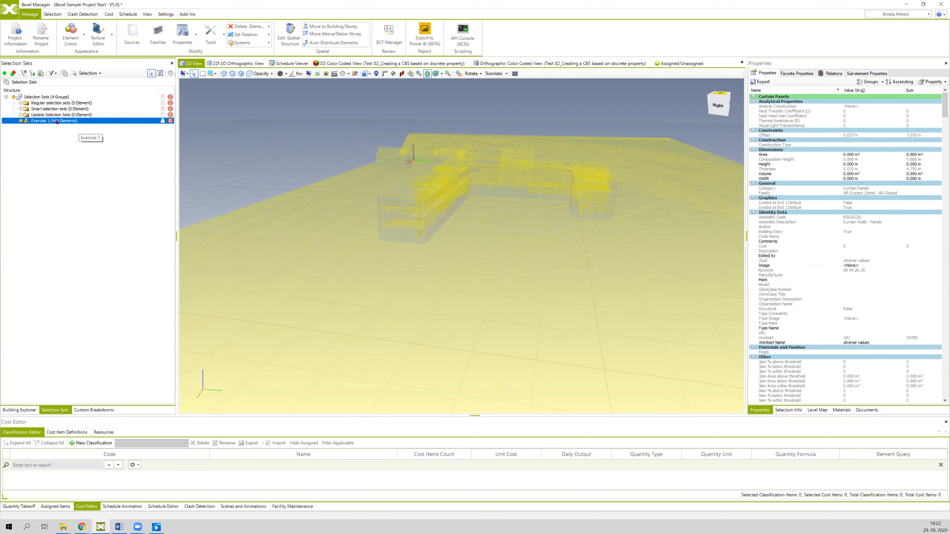
middle_click_drag(583, 211, 549, 181)
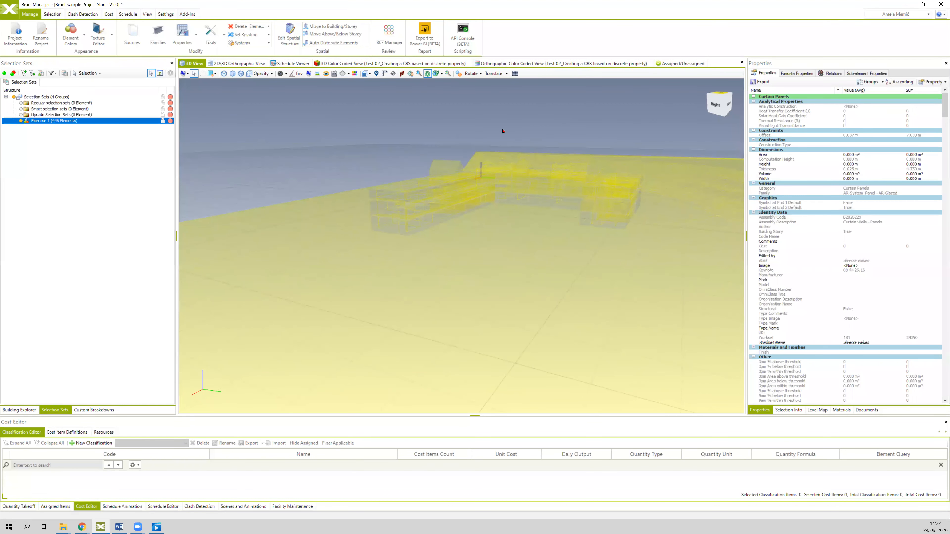
middle_click_drag(603, 151, 576, 176)
- Examine which element categories and families contain the selected elements, checking the workset structure and the element structure
left_click(93, 409)
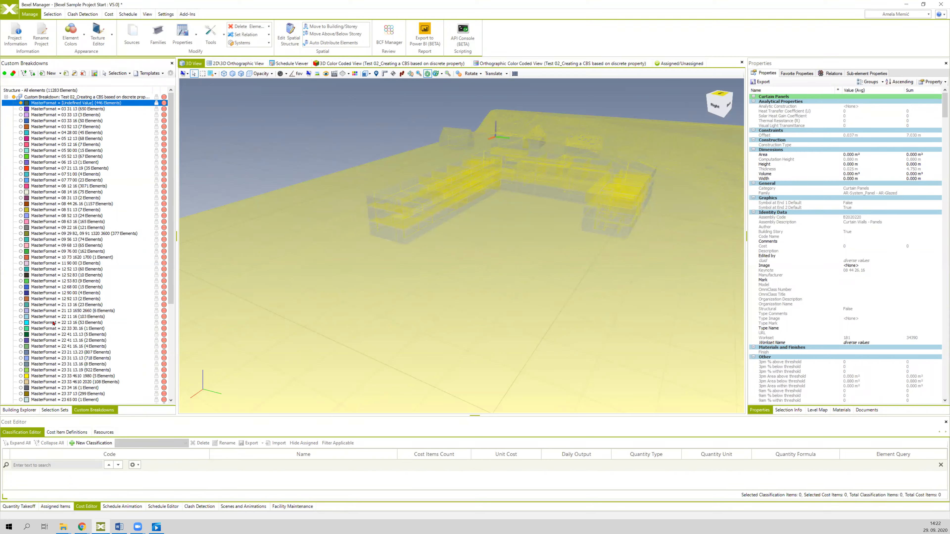
left_click(19, 409)
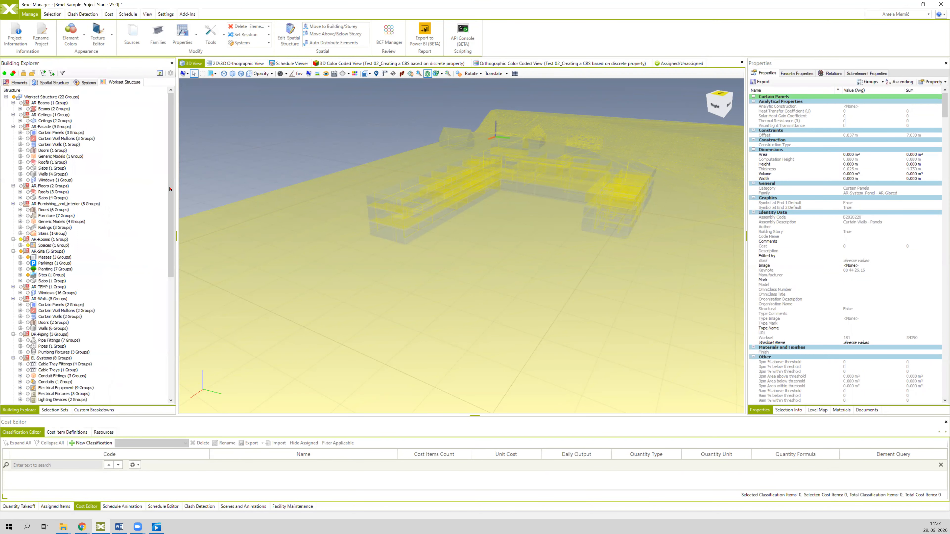
scroll(154, 146, "down", 9)
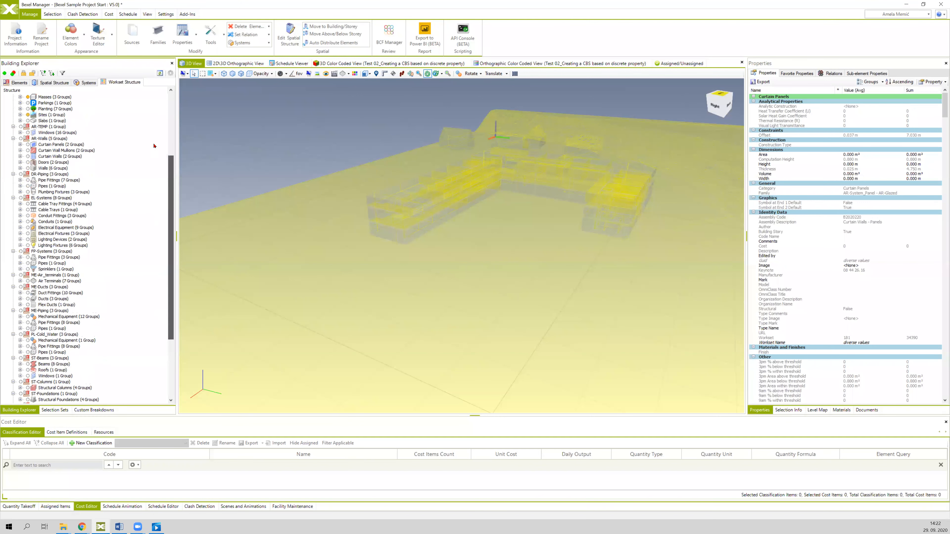
left_click(21, 82)
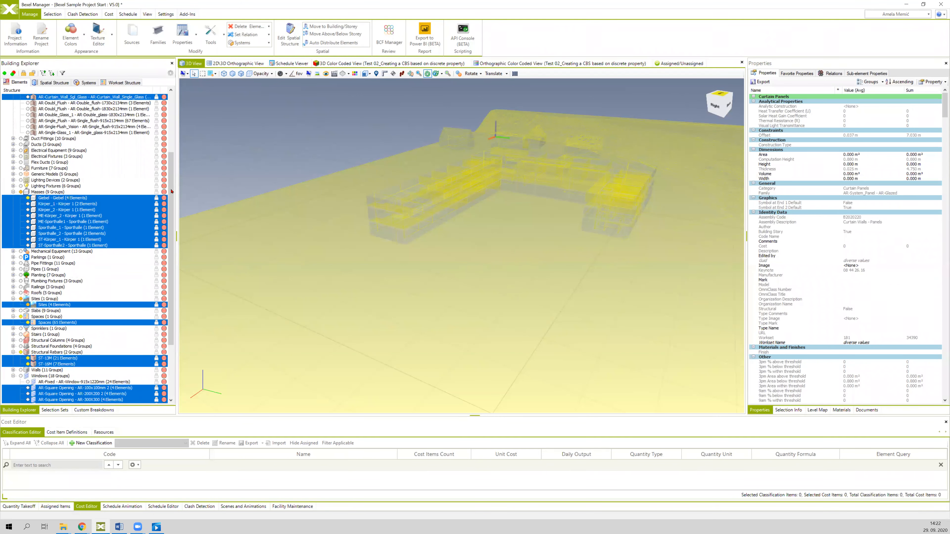
left_click_drag(171, 192, 169, 107)
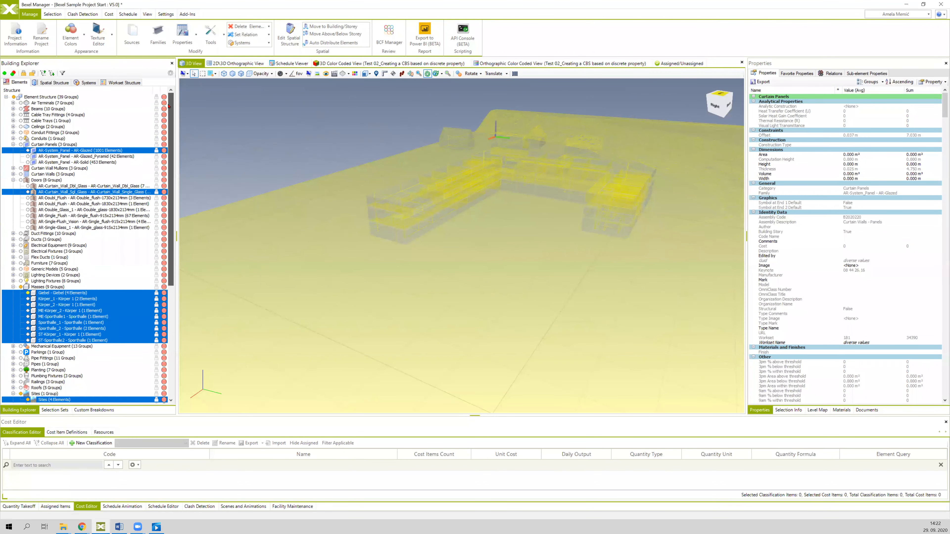
scroll(166, 295, "down", 10)
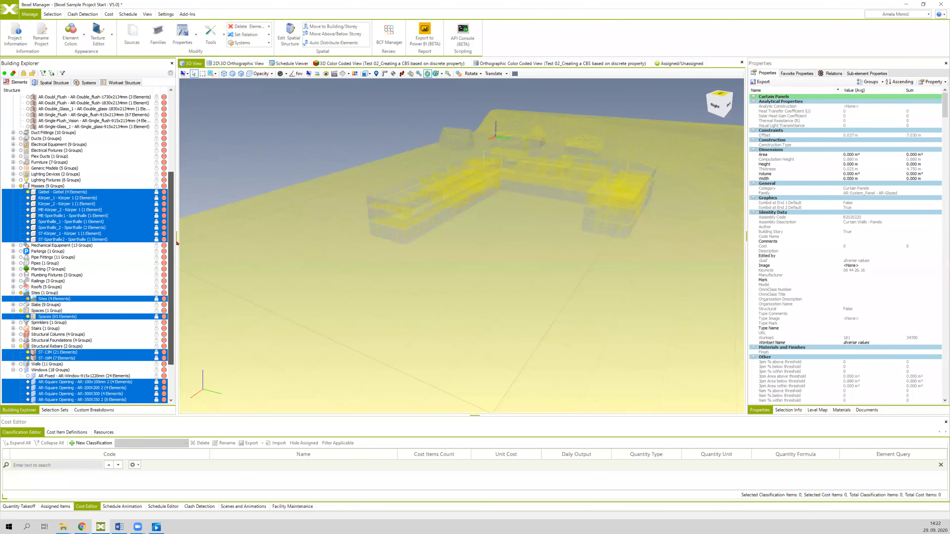
- Check the MasterFormat property among the text properties of the Exercise 1 elements
left_click(55, 410)
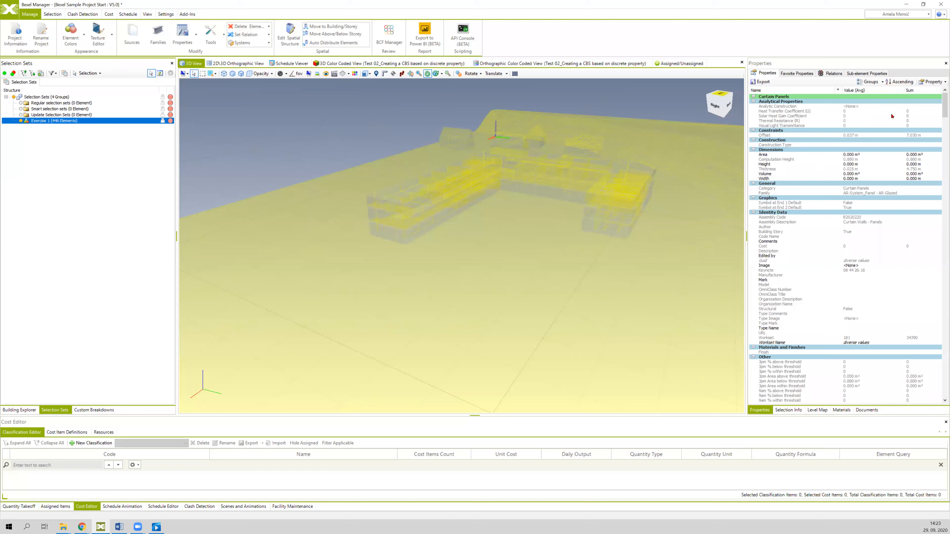
scroll(942, 161, "down", 10)
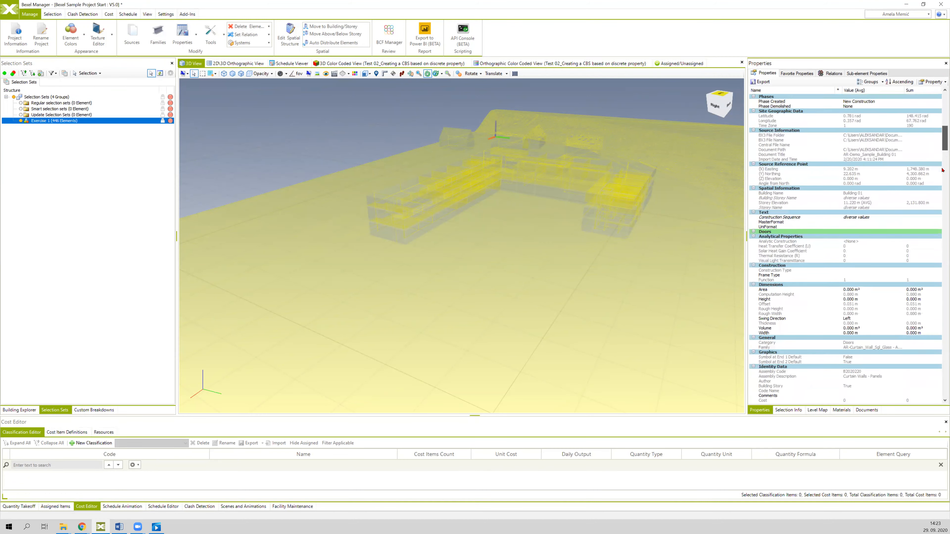
scroll(943, 211, "down", 15)
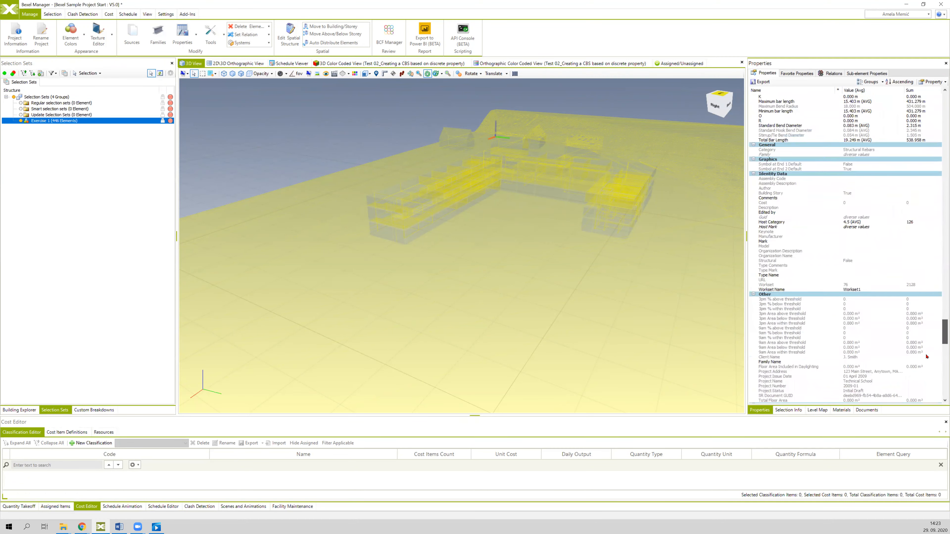
scroll(937, 387, "down", 15)
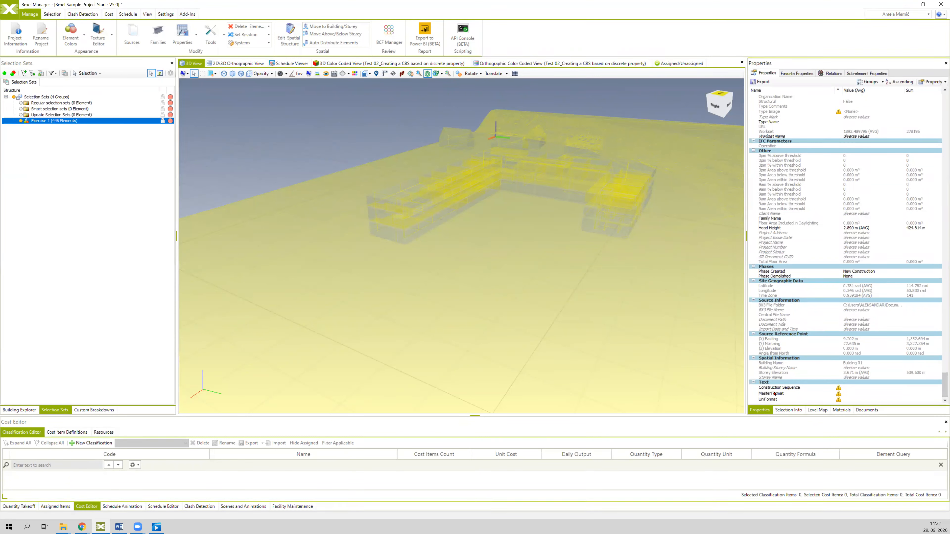
left_click(826, 393)
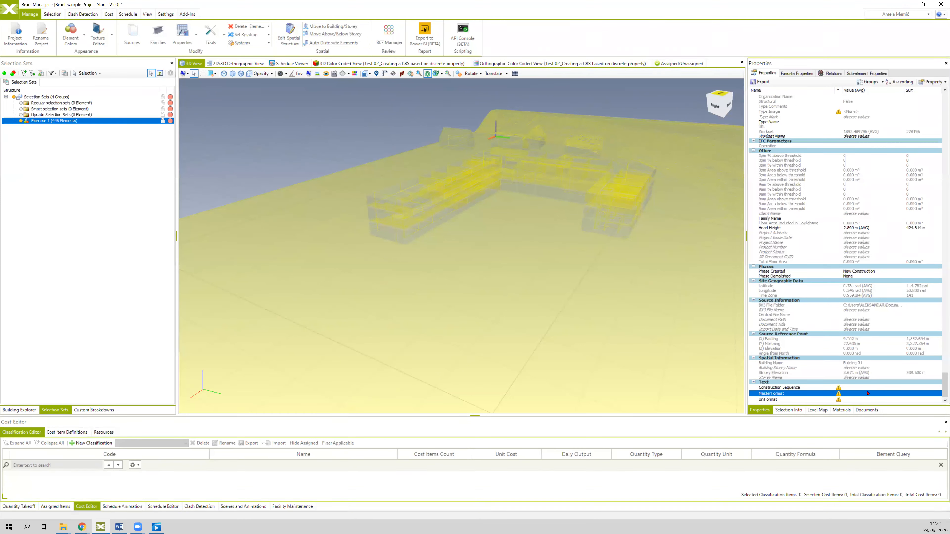
- Inspect the text properties of a single mass element behind the building, and clear the selection
middle_click_drag(371, 110, 392, 120)
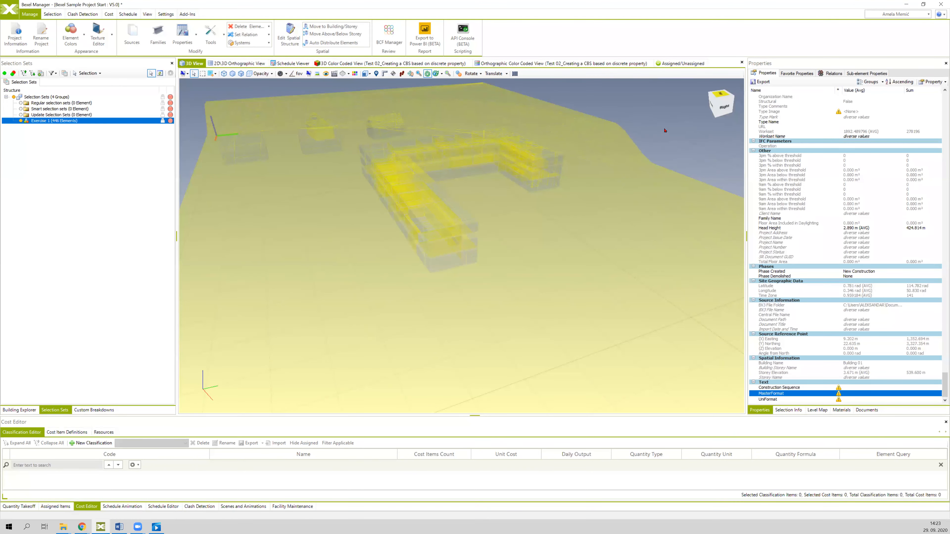
left_click(664, 130)
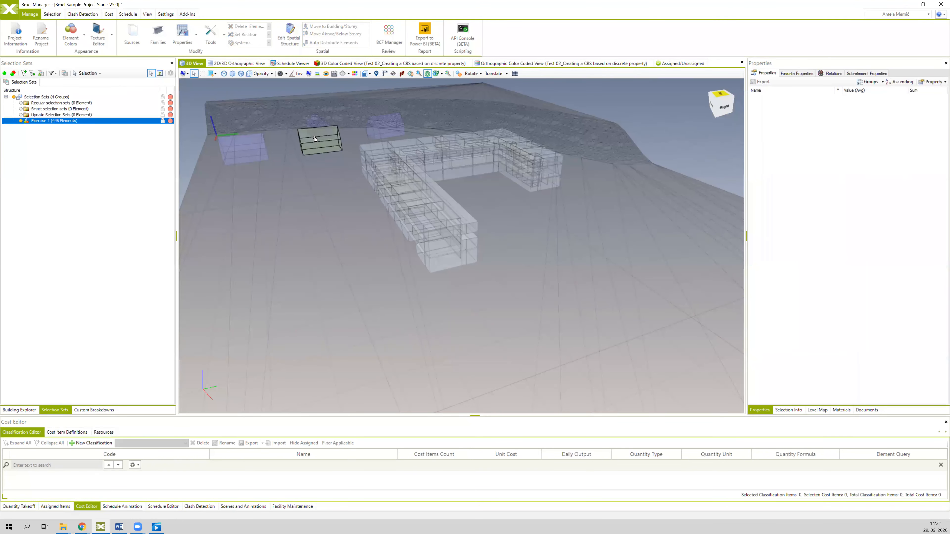
left_click(315, 138)
left_click_drag(944, 151, 943, 279)
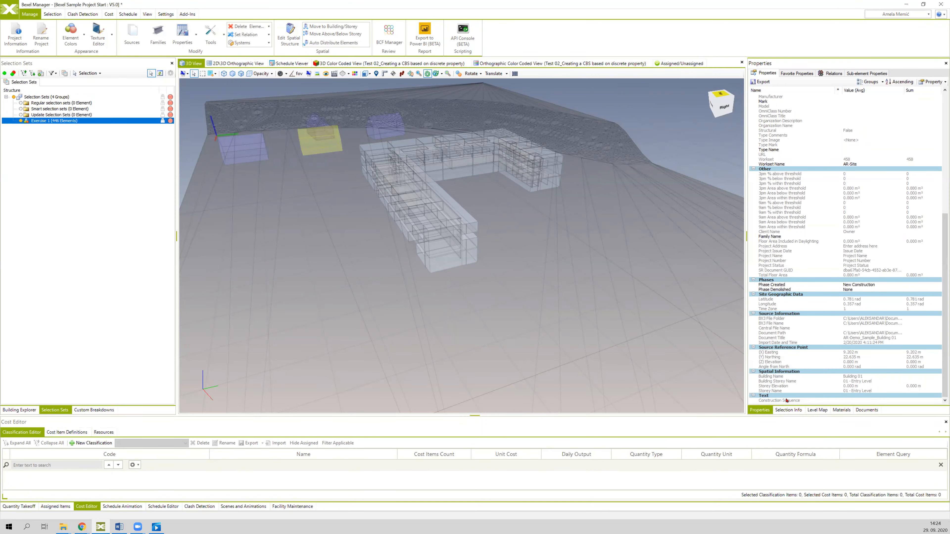
left_click_drag(667, 211, 621, 105)
left_click(622, 106)
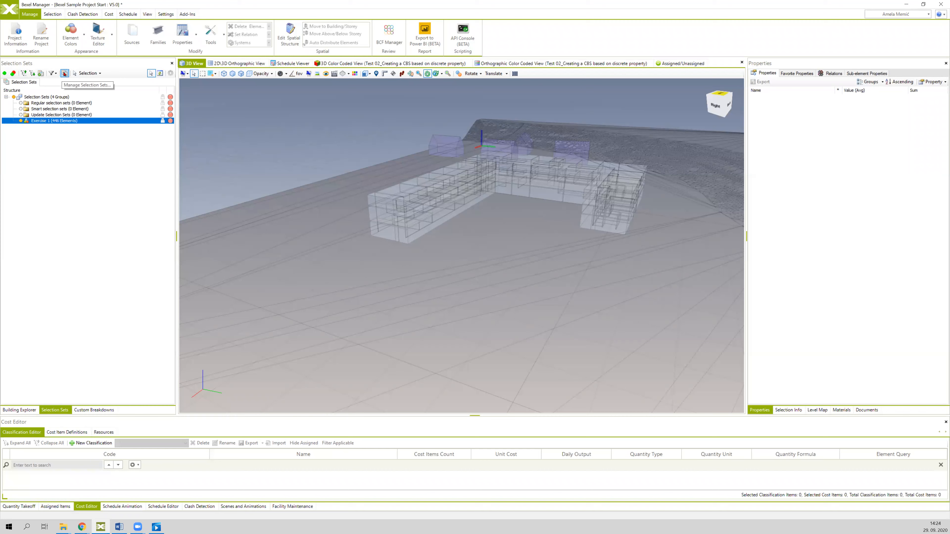
- Allow moving selection sets in the selection set manager and move Exercise 1 into the "Regular selection sets" folder
left_click(66, 74)
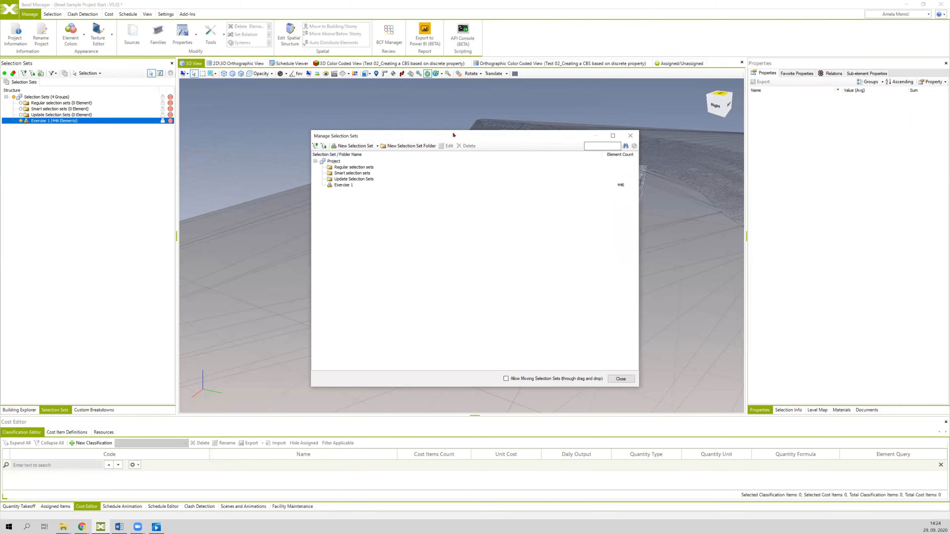
left_click_drag(453, 135, 452, 111)
left_click(342, 157)
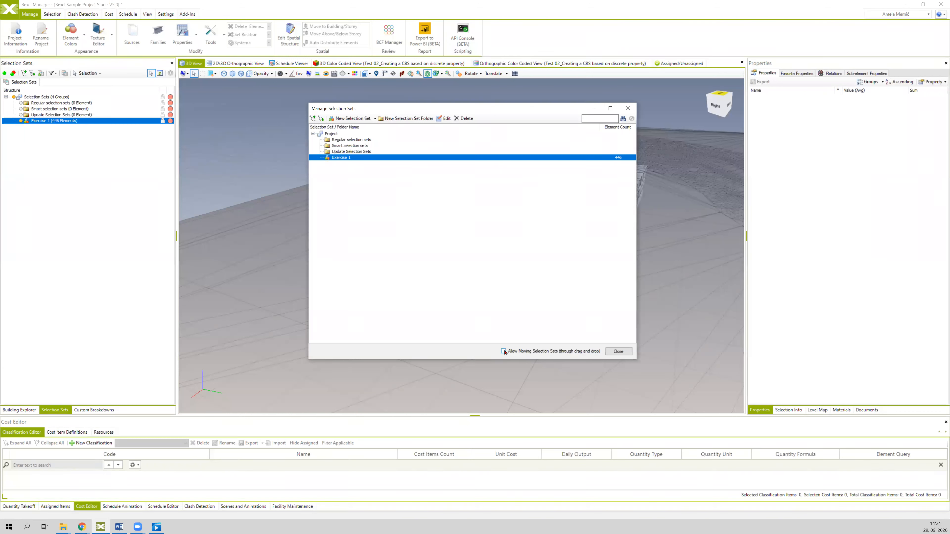
left_click_drag(343, 158, 351, 142)
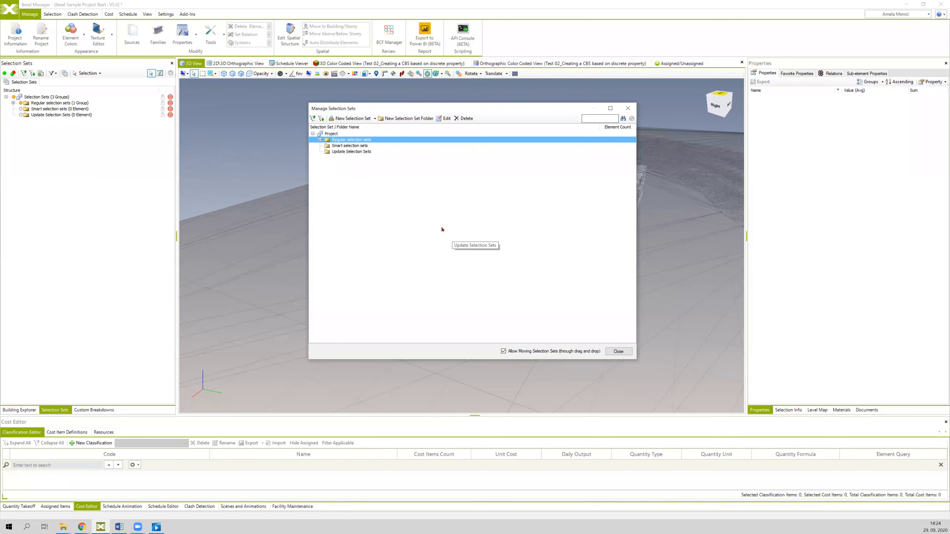
left_click(320, 139)
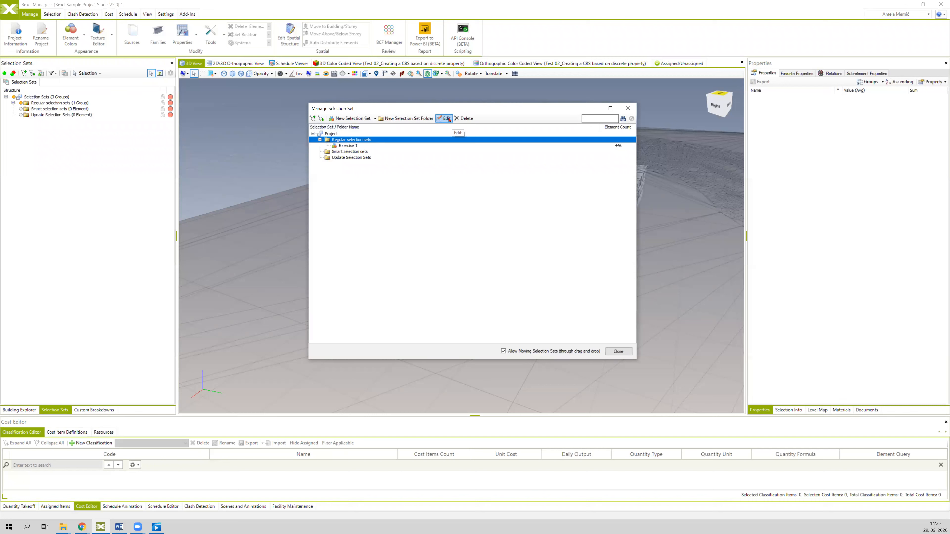
- Review the folders and the Exercise 1 set in the selection set manager, and close it
left_click(353, 146)
left_click(357, 141)
left_click(348, 146)
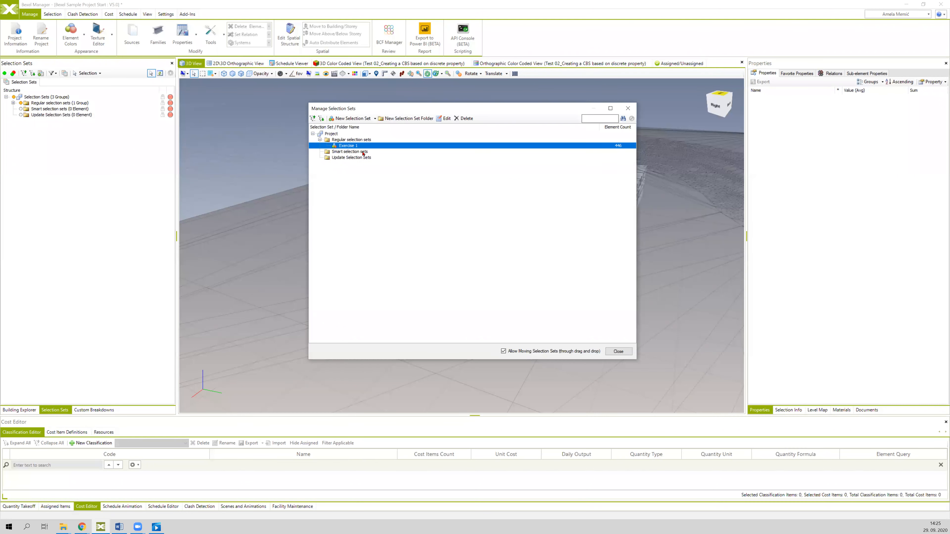
left_click(362, 157)
left_click(360, 151)
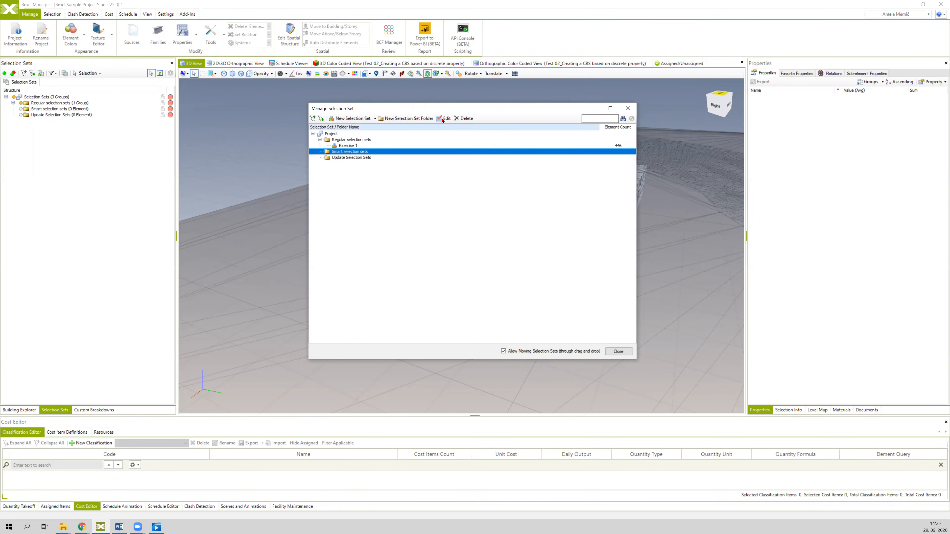
left_click(467, 118)
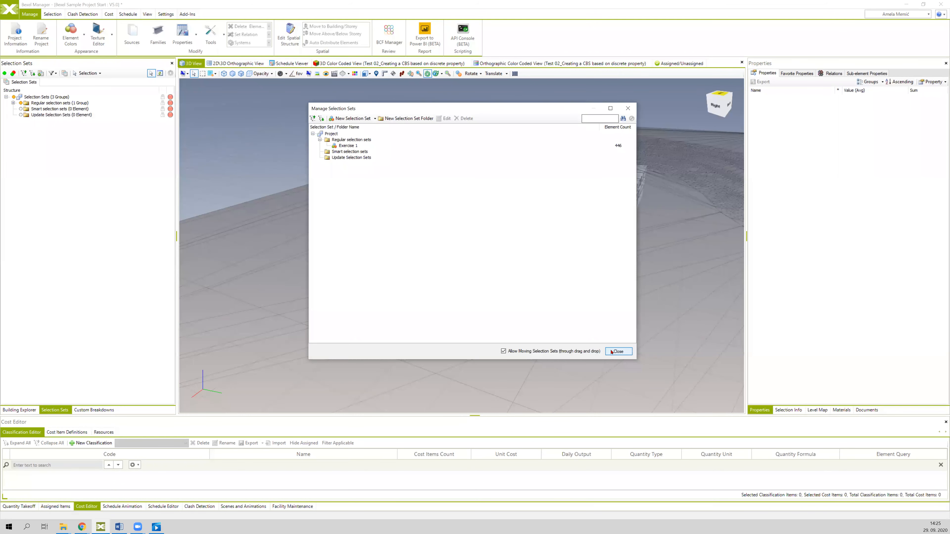
left_click(611, 351)
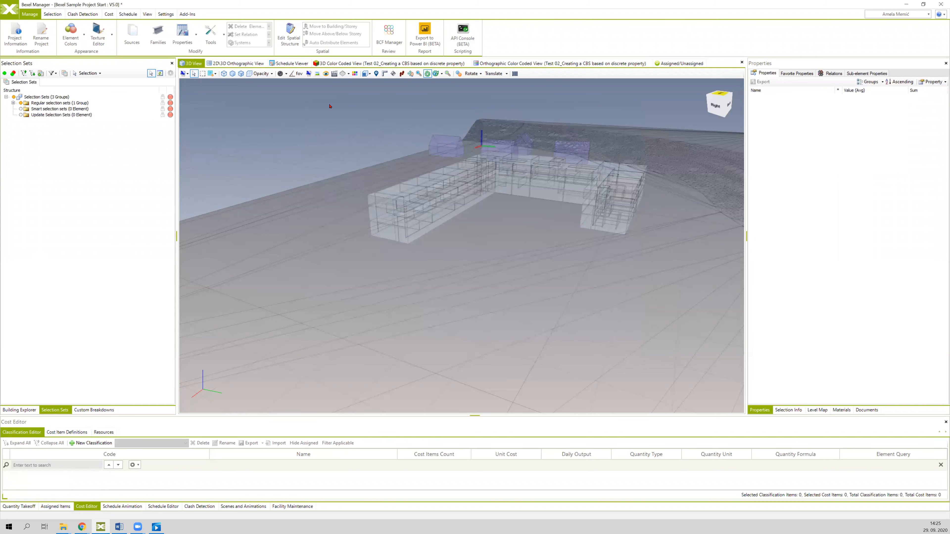
- Show all model elements again in the 3D view
right_click(275, 113)
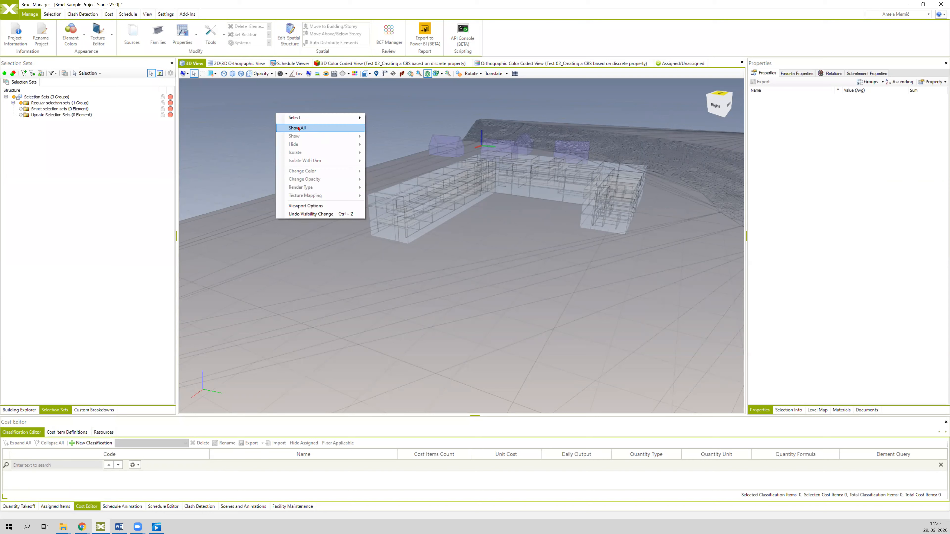
left_click(314, 129)
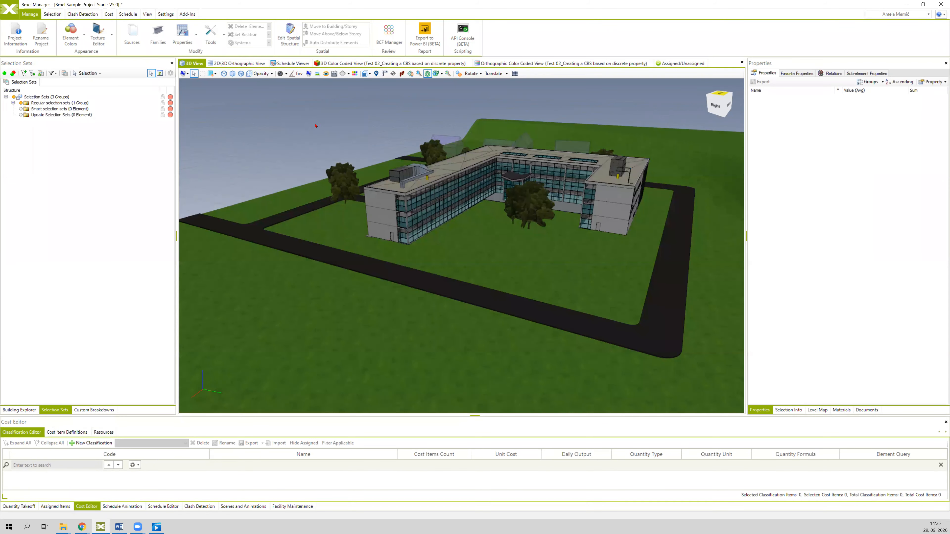
middle_click_drag(336, 127, 359, 128)
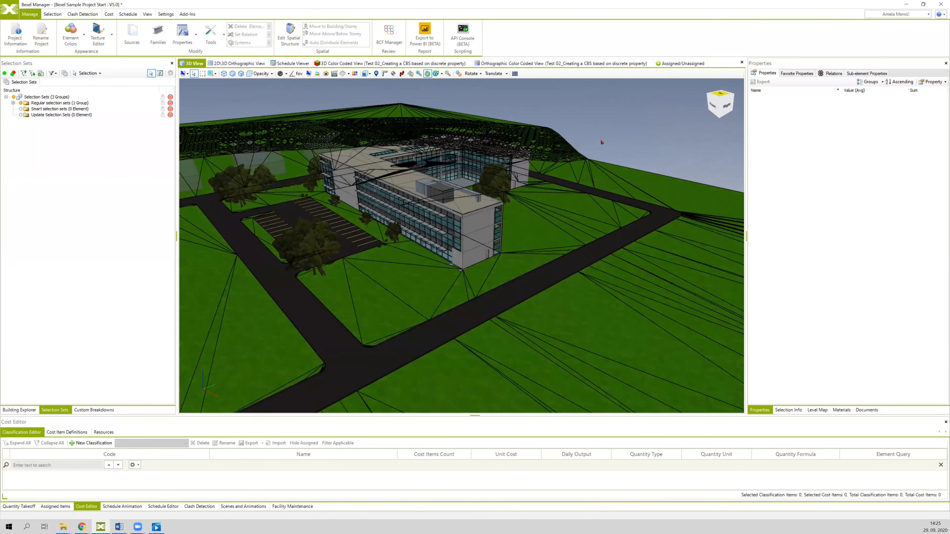
- Start a new element search with Entire Project as the source and All Categories as the category
middle_click_drag(604, 138, 602, 140)
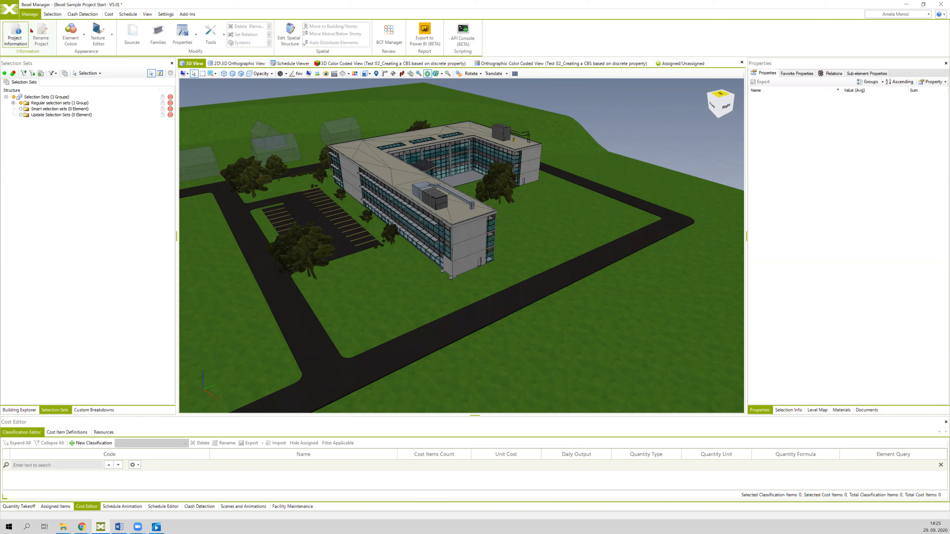
left_click(50, 15)
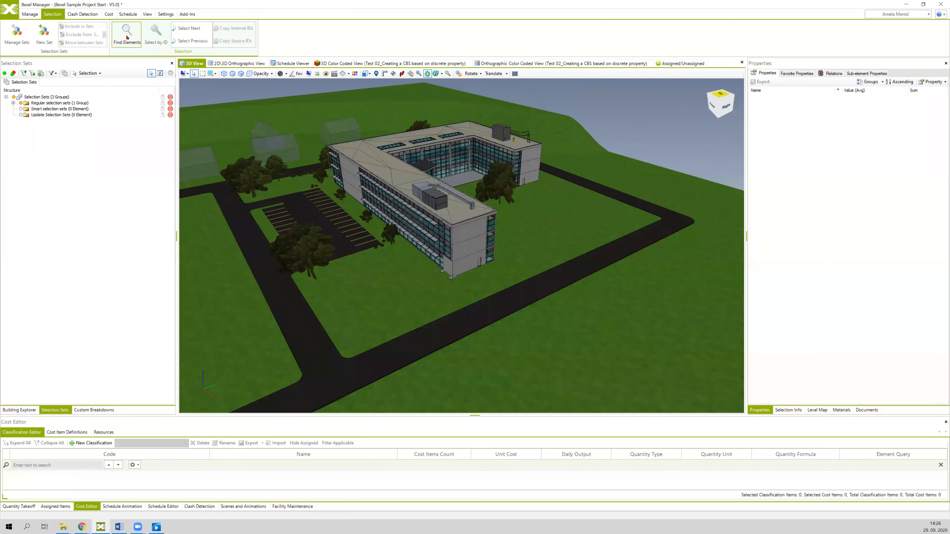
middle_click_drag(637, 141, 618, 138)
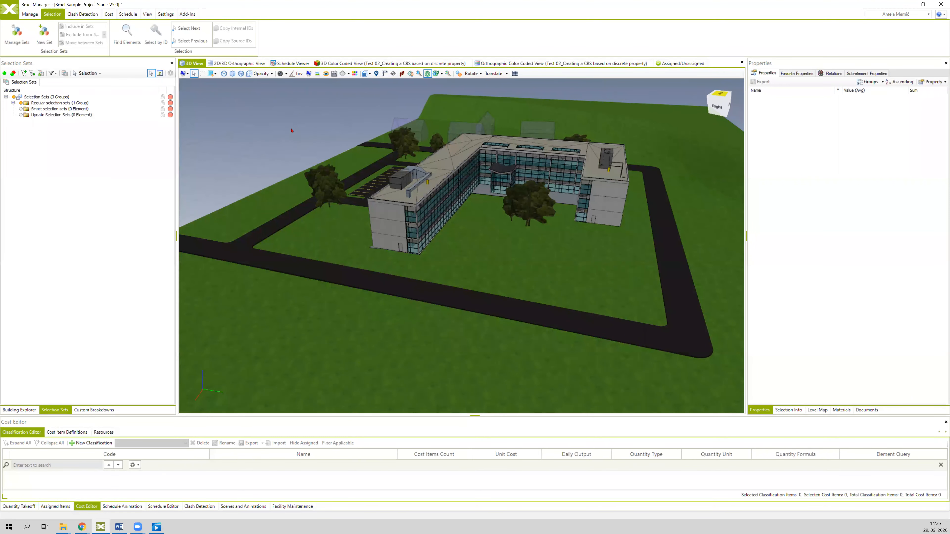
middle_click_drag(292, 131, 292, 131)
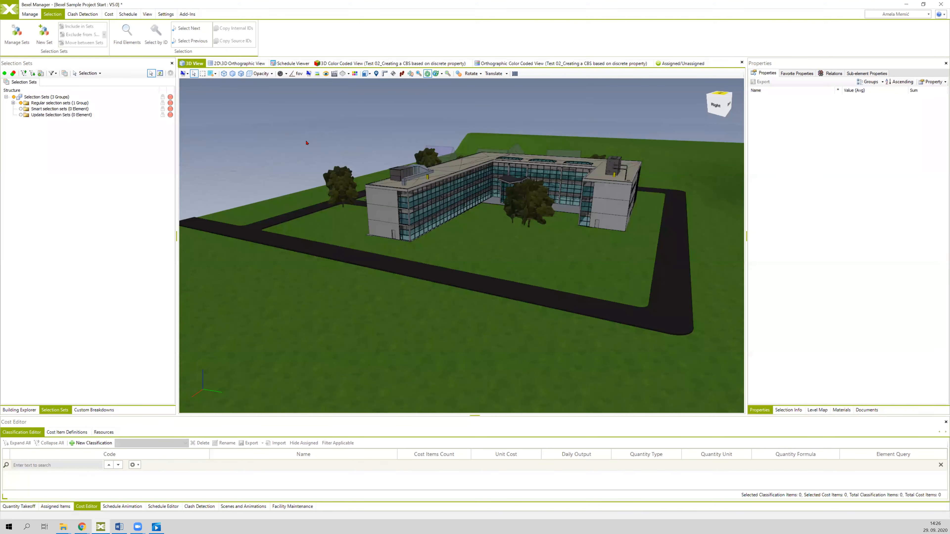
left_click(127, 34)
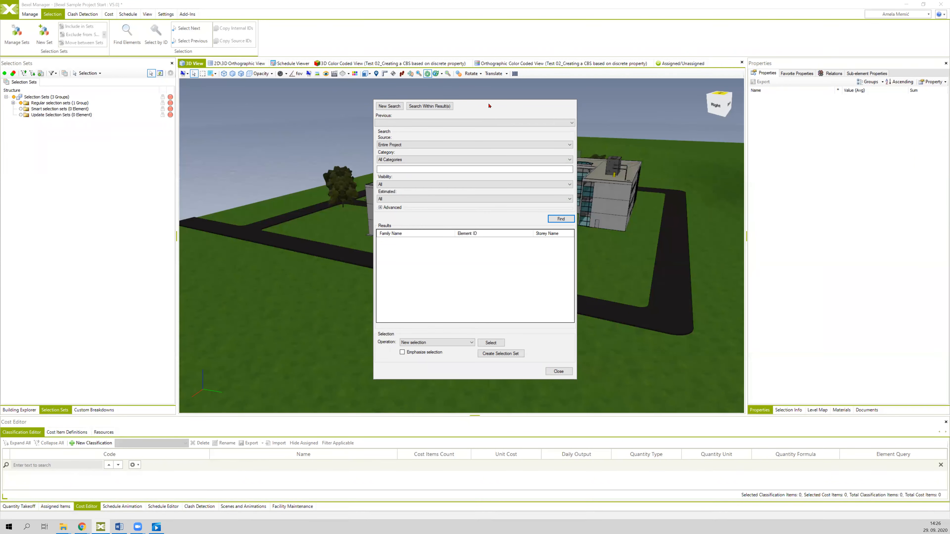
left_click(391, 107)
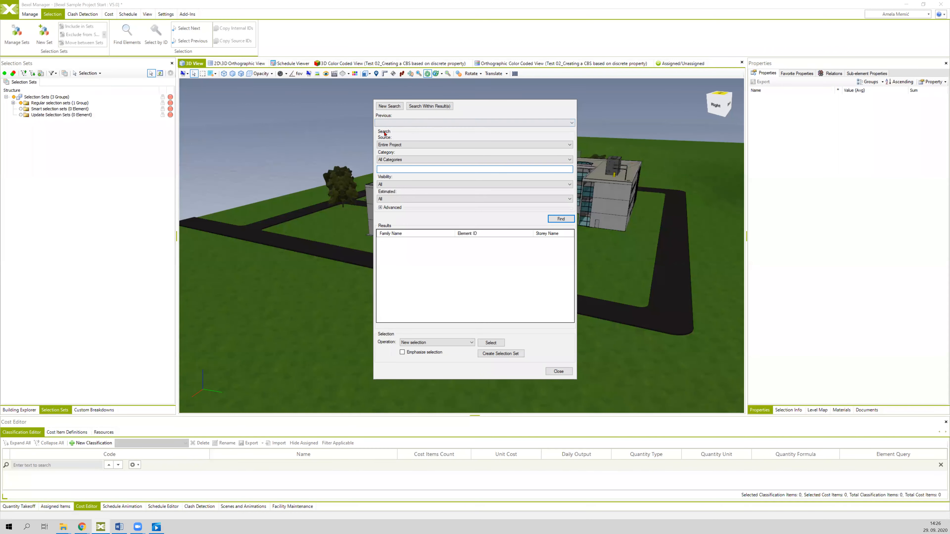
left_click(404, 145)
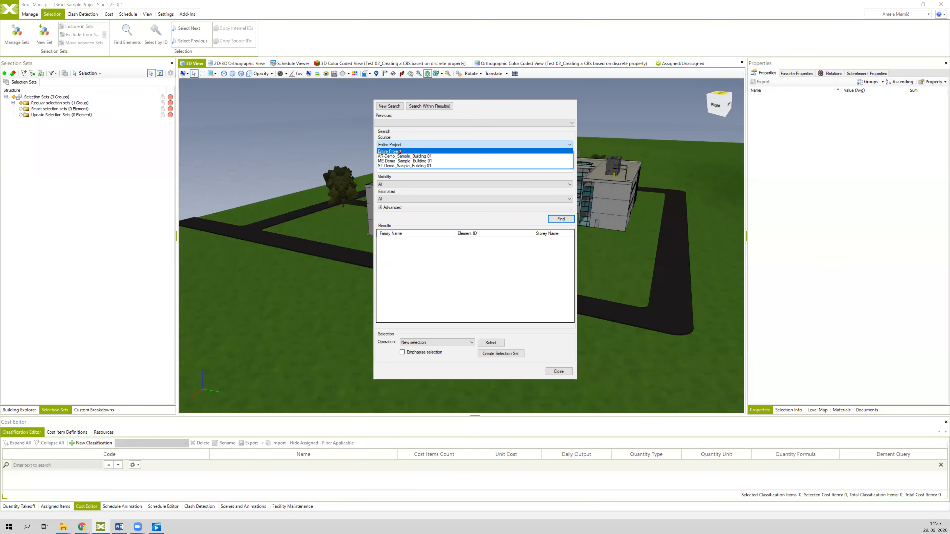
left_click(404, 151)
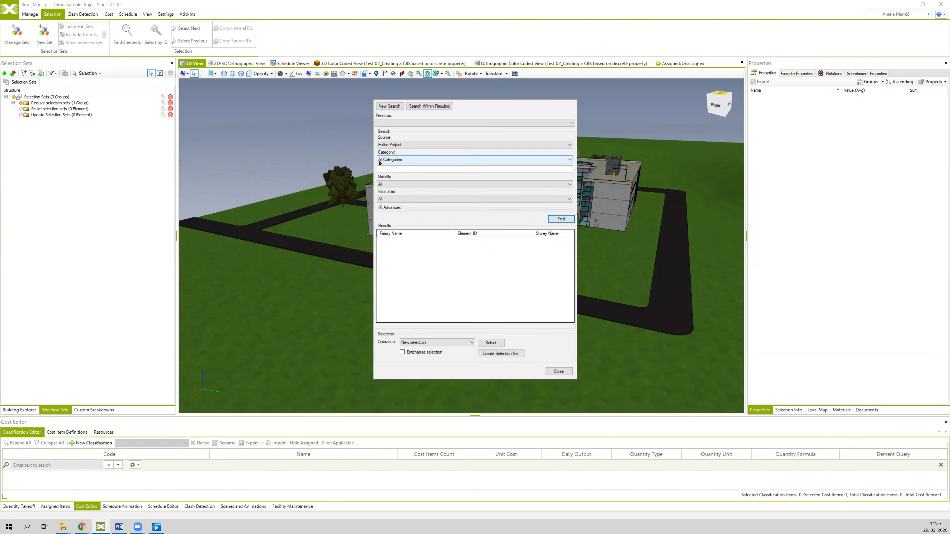
left_click(398, 160)
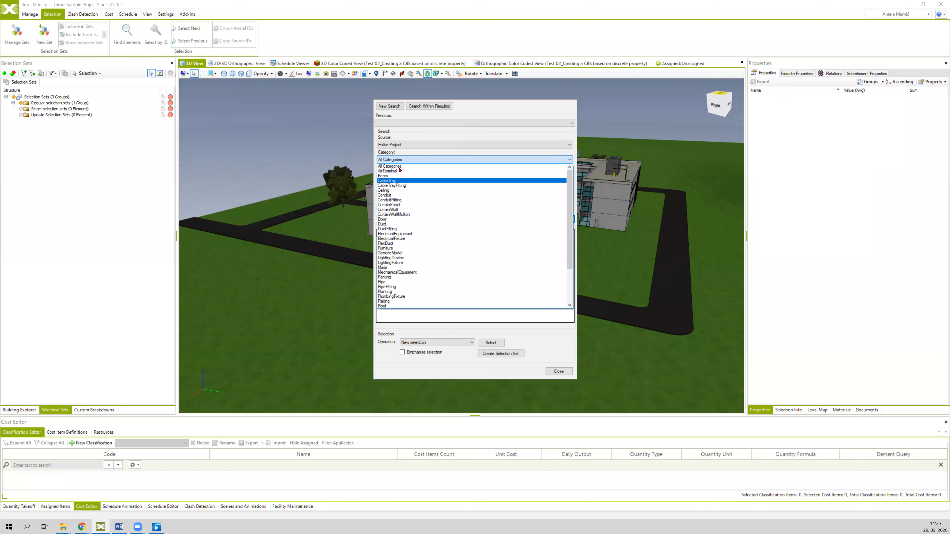
left_click(397, 165)
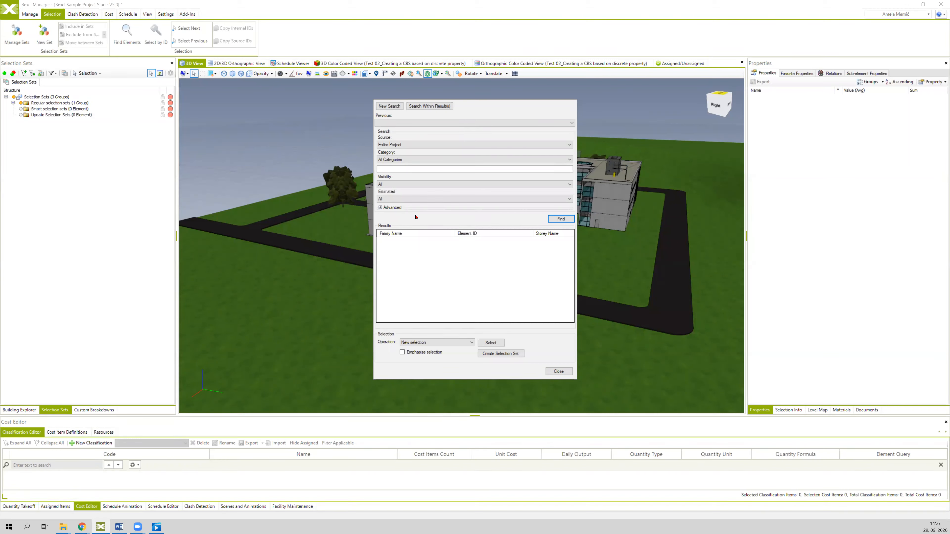
- Expand the advanced search criteria and choose MasterFormat as the property to search by
left_click(380, 208)
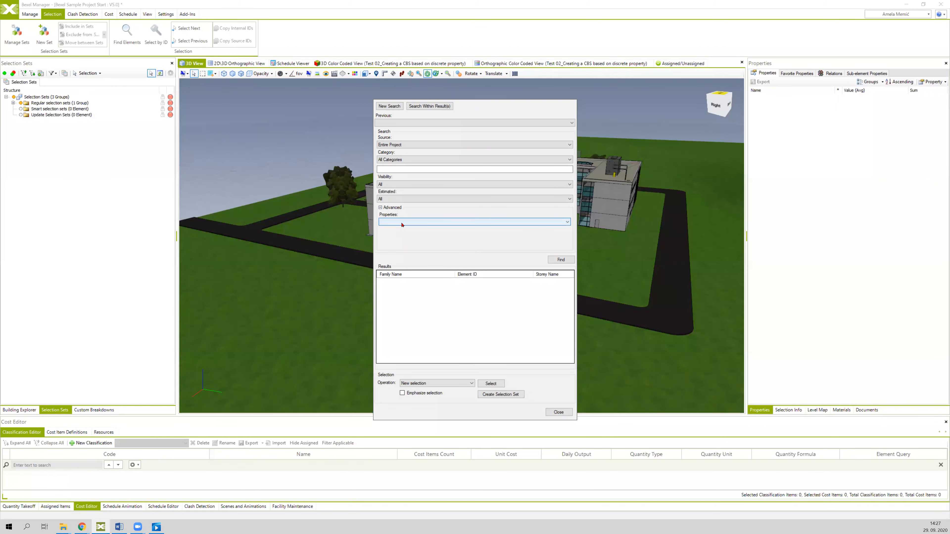
left_click(481, 223)
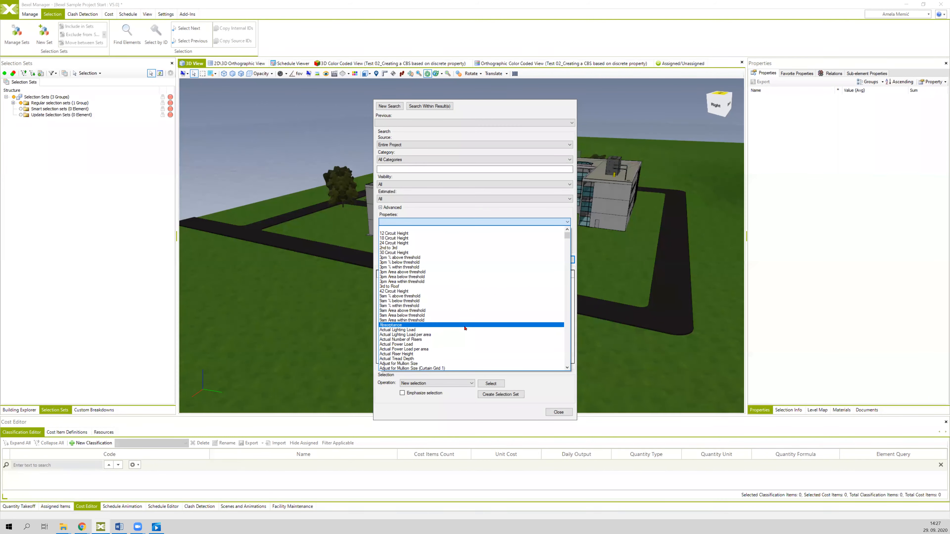
type("M")
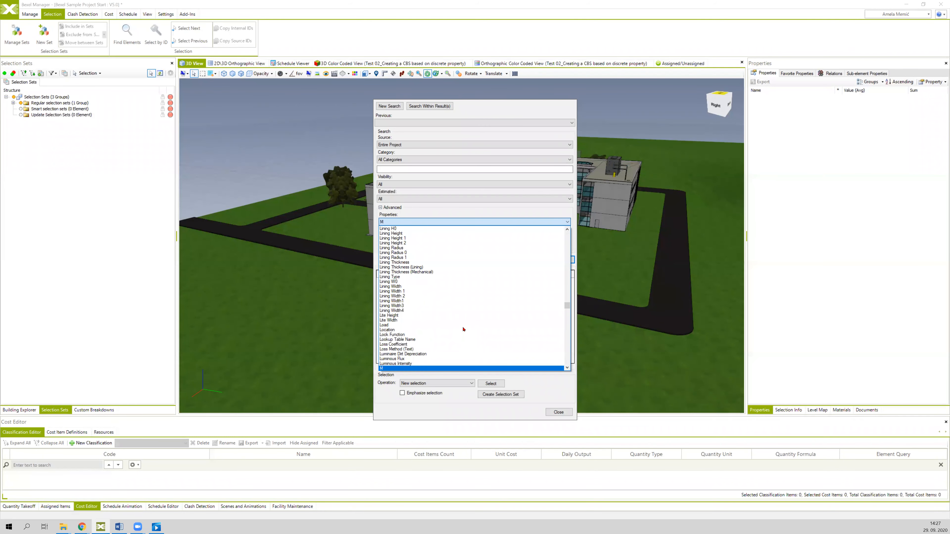
scroll(456, 333, "down", 5)
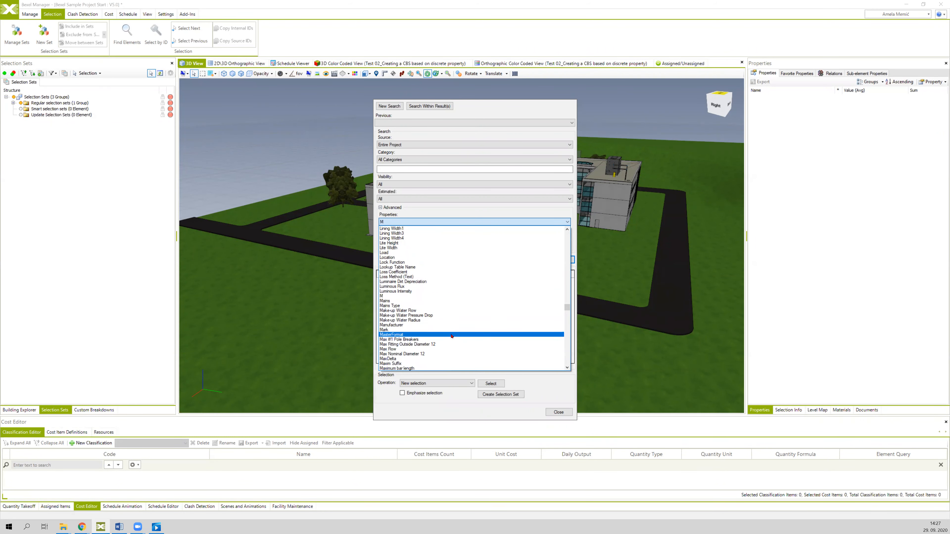
left_click(410, 334)
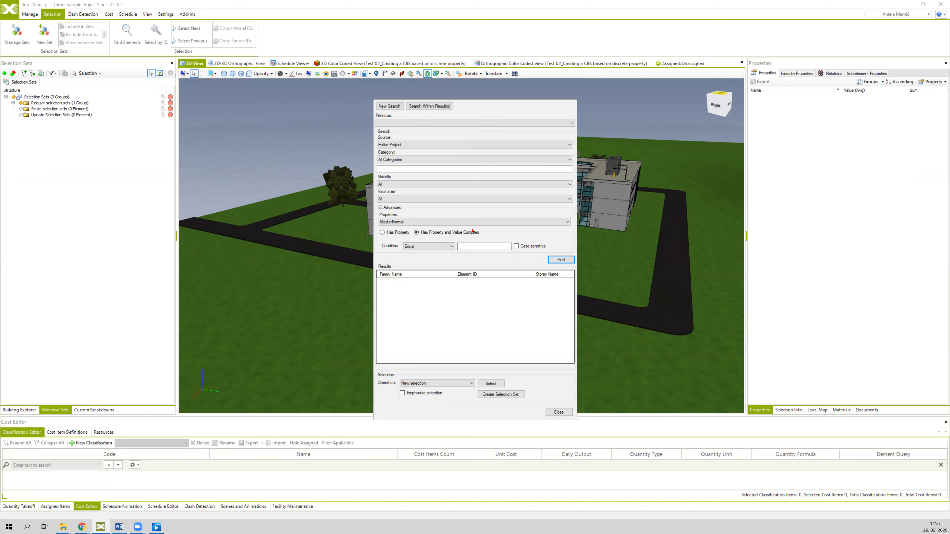
- Find elements that have the MasterFormat property with a value complying with the Equal condition, leaving the comparison value empty
left_click(383, 232)
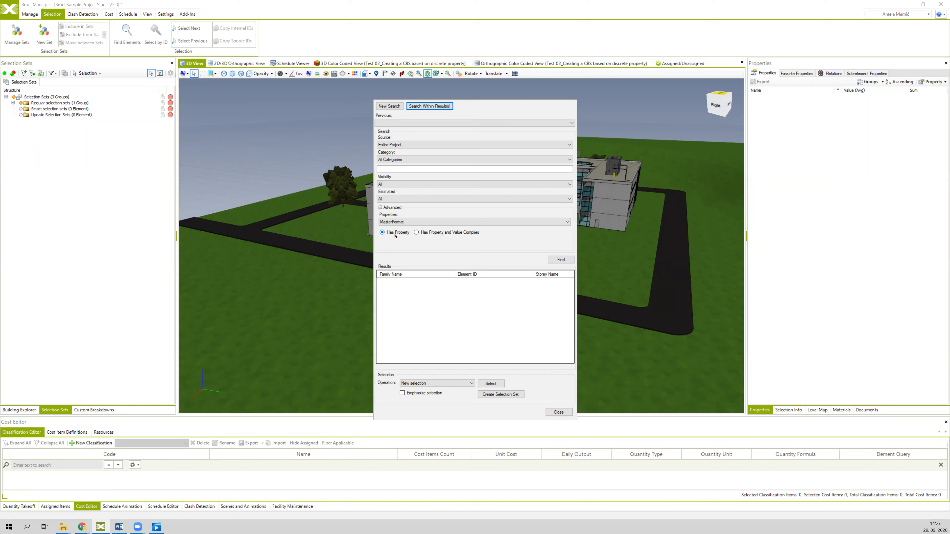
left_click(416, 232)
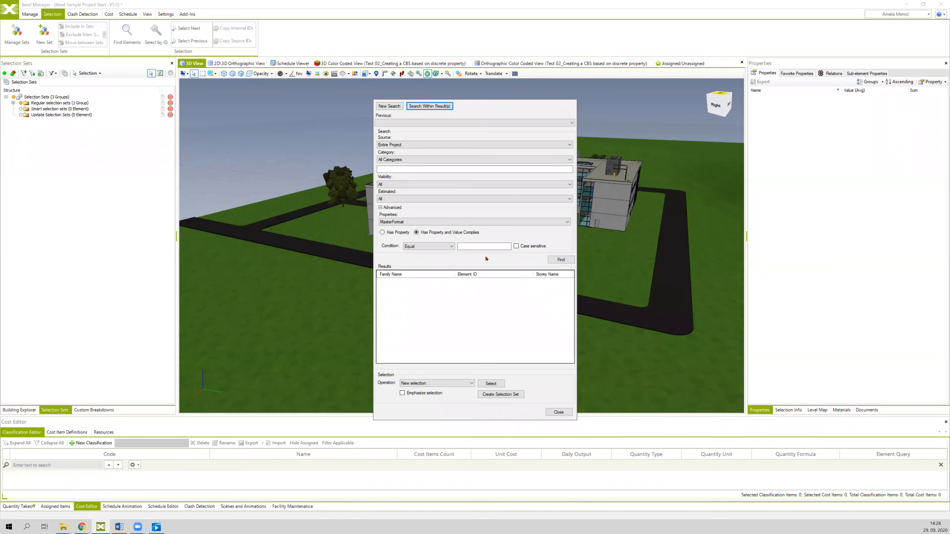
left_click(418, 247)
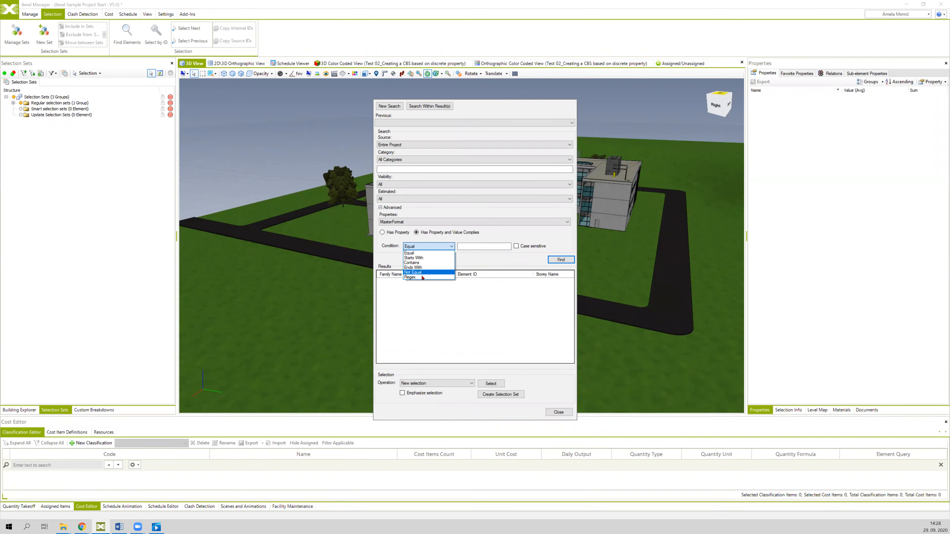
left_click(425, 254)
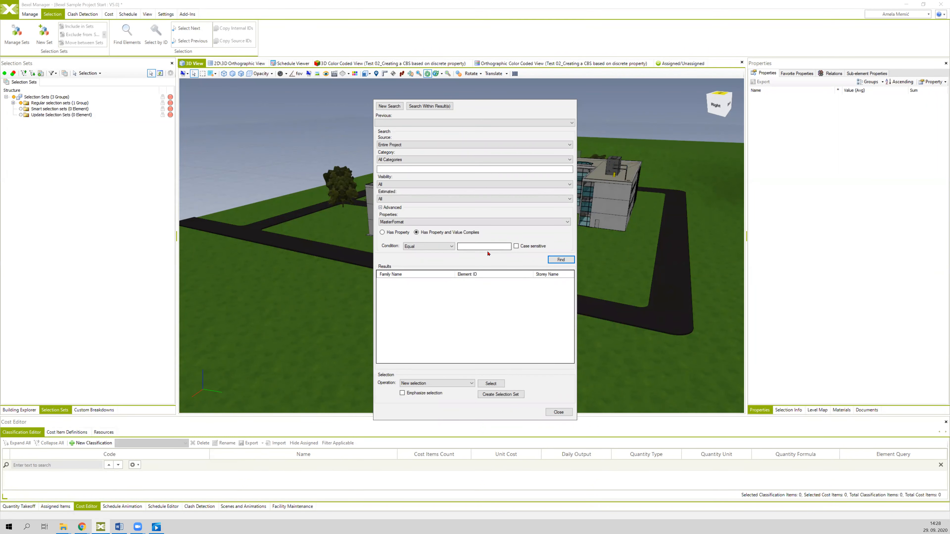
left_click(553, 261)
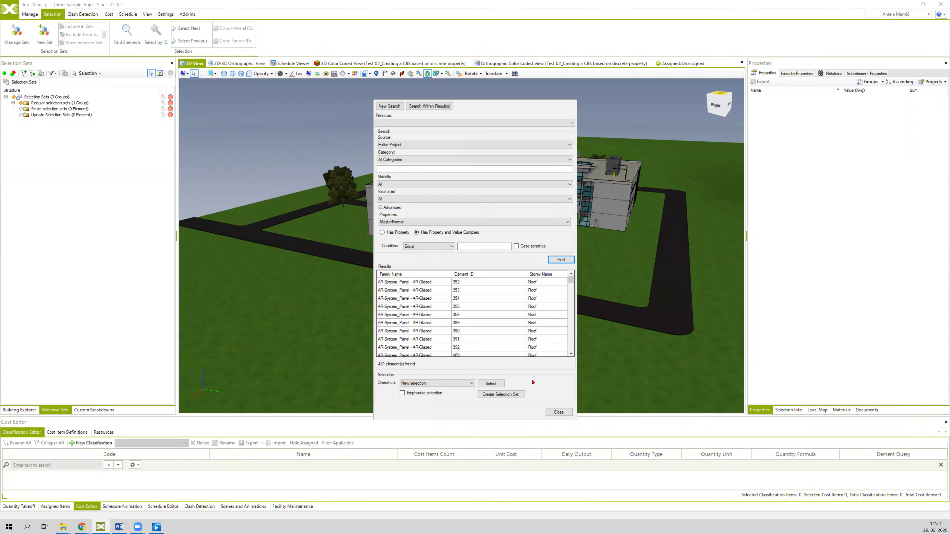
- Select all elements in the search results in the model, using the New selection operation
left_click(398, 283)
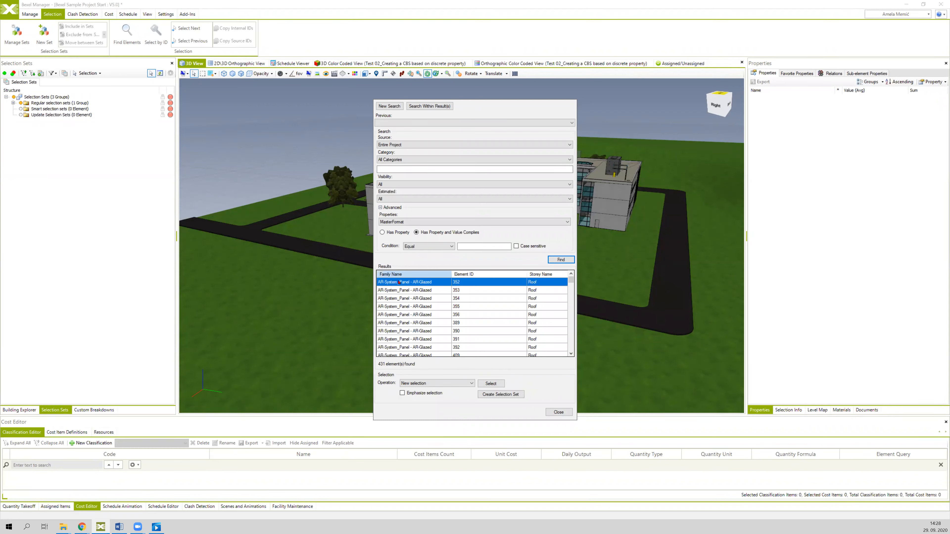
key("ctrl+a")
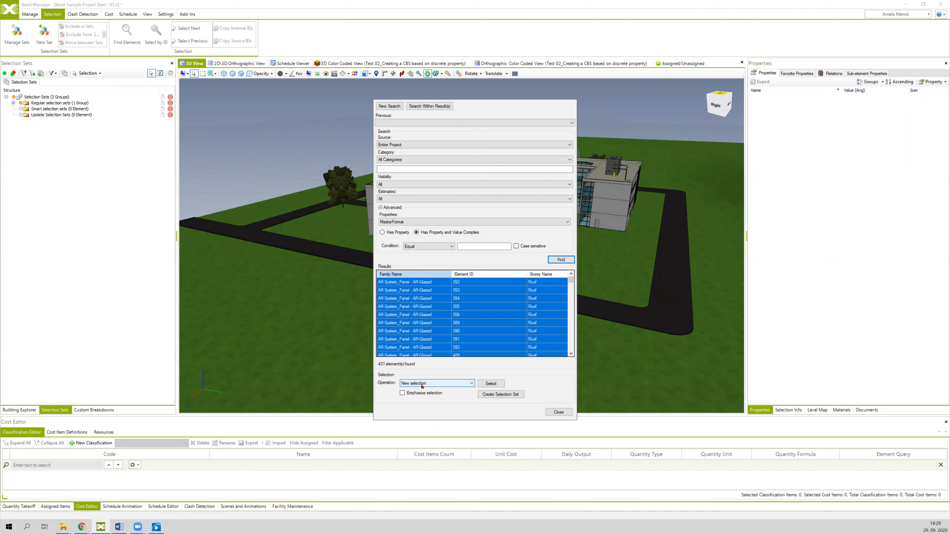
left_click(493, 384)
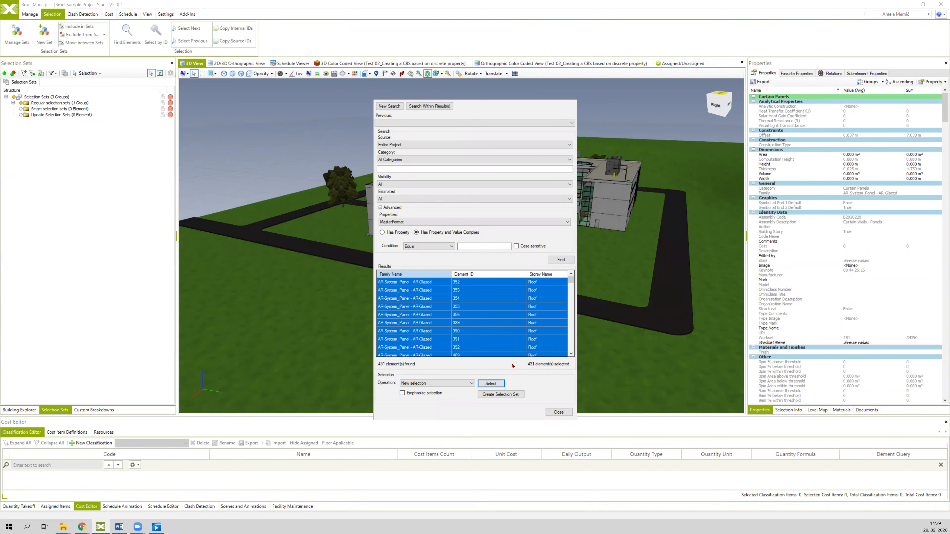
- Start a new selection set from the search results and set its path to the "Regular selection sets" folder
left_click(497, 394)
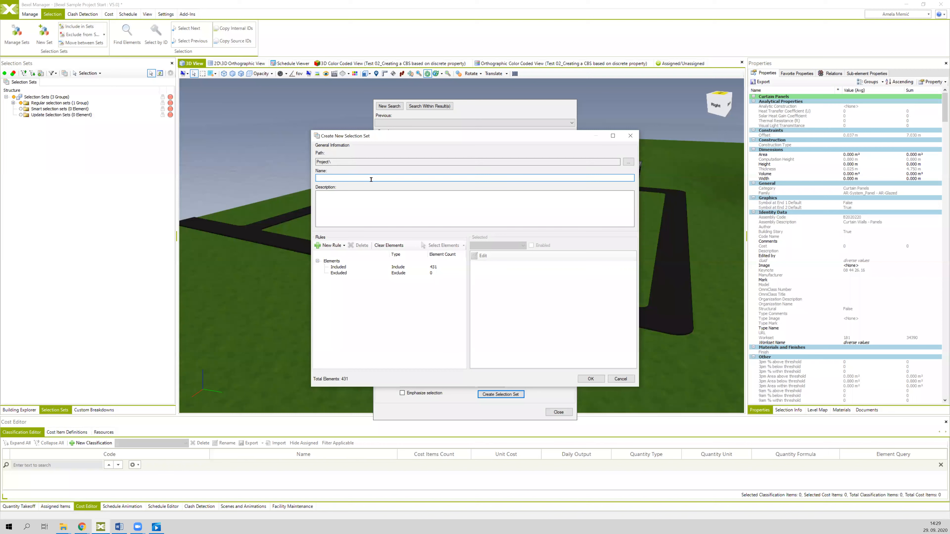
left_click(628, 163)
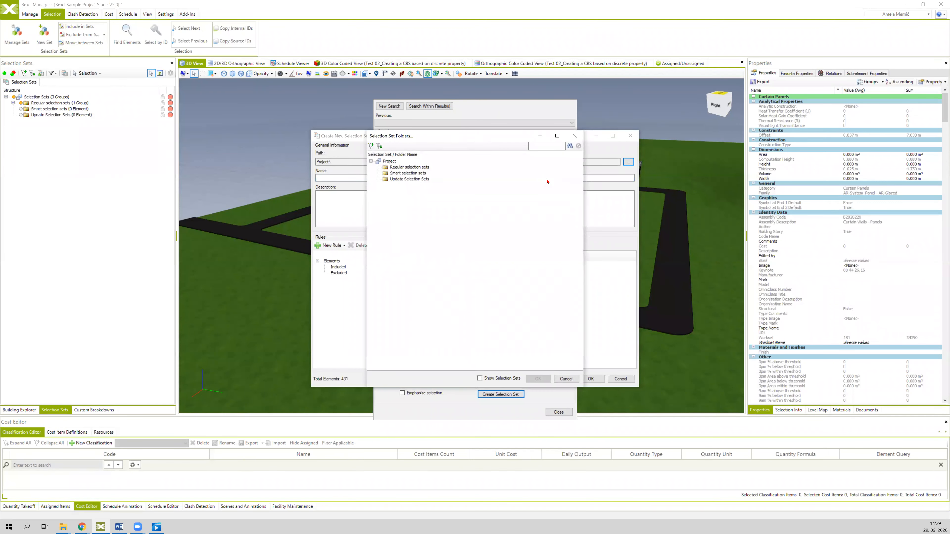
left_click(411, 167)
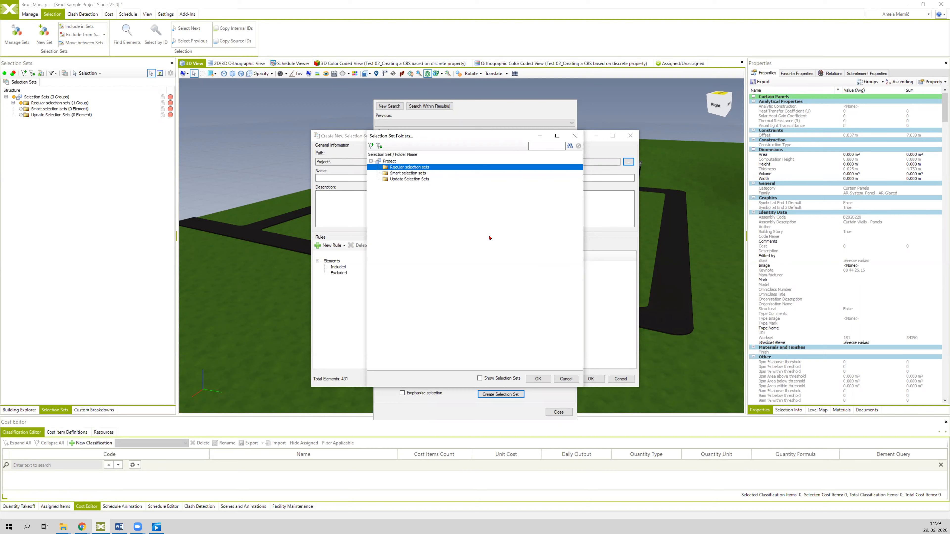
left_click(537, 379)
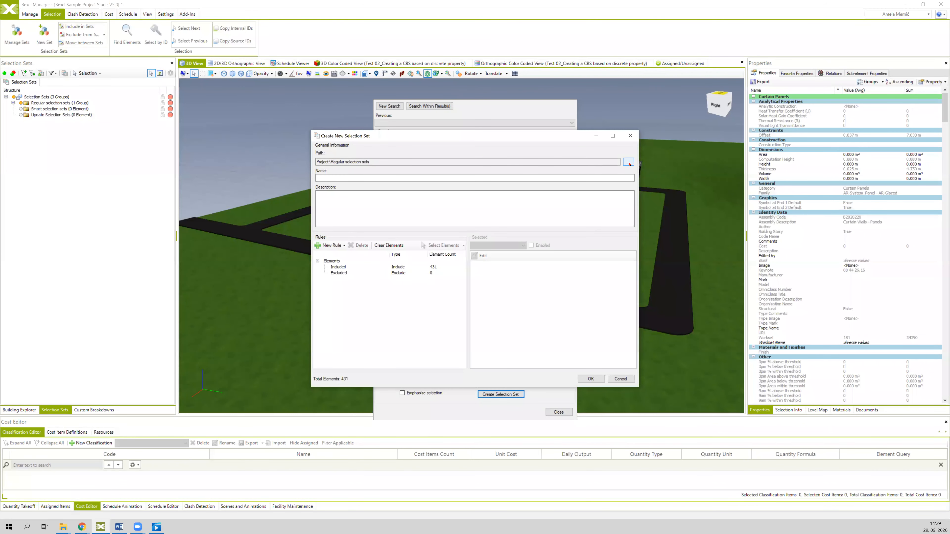
- Name the new selection set "Exercise 2", save it, and close the element search
left_click(455, 179)
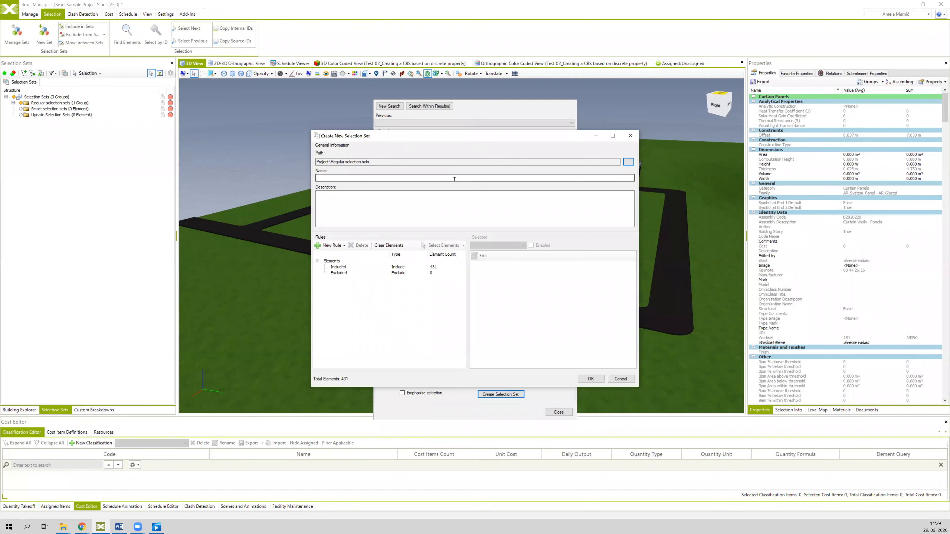
left_click(455, 179)
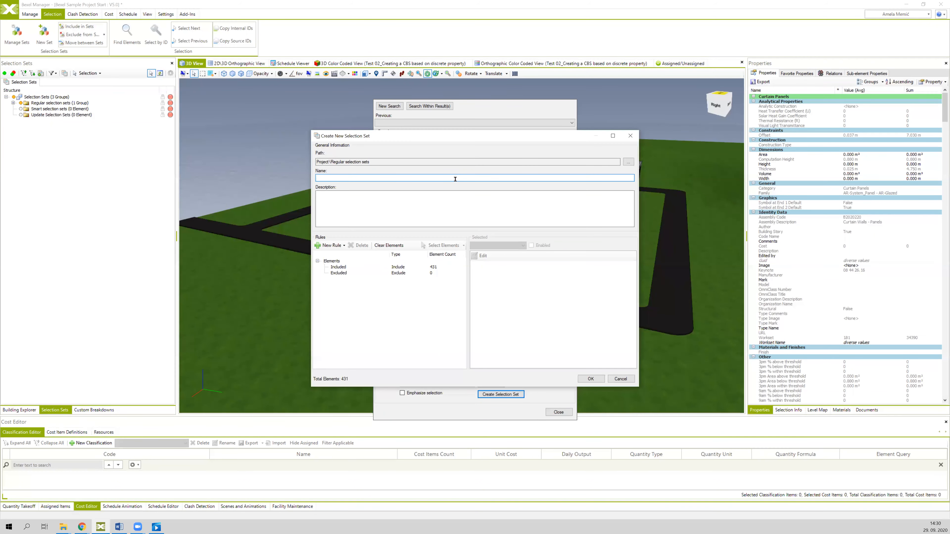
type("Exercise ")
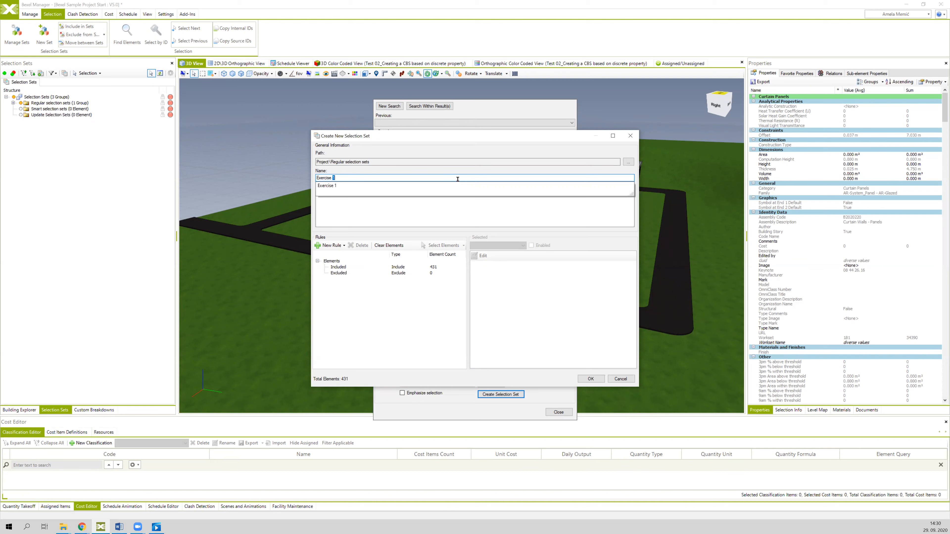
type("2")
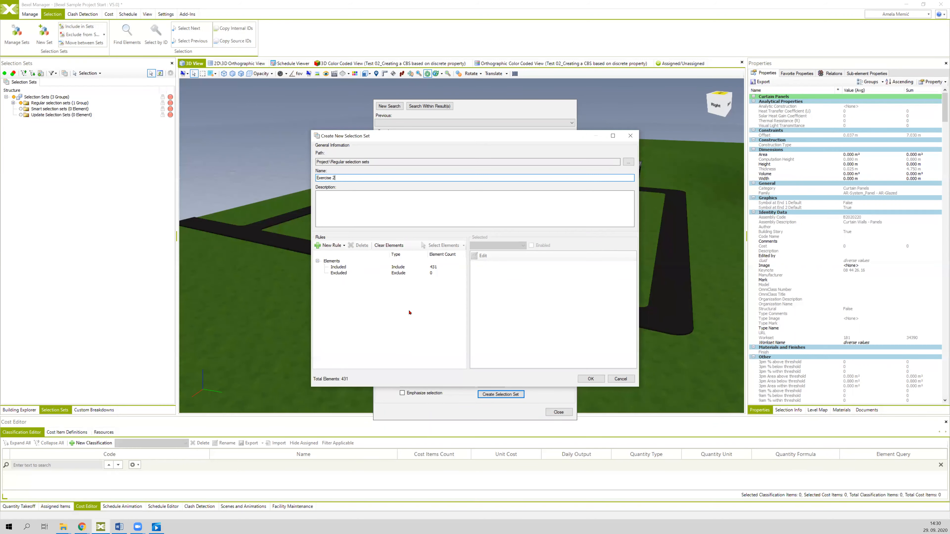
left_click(591, 379)
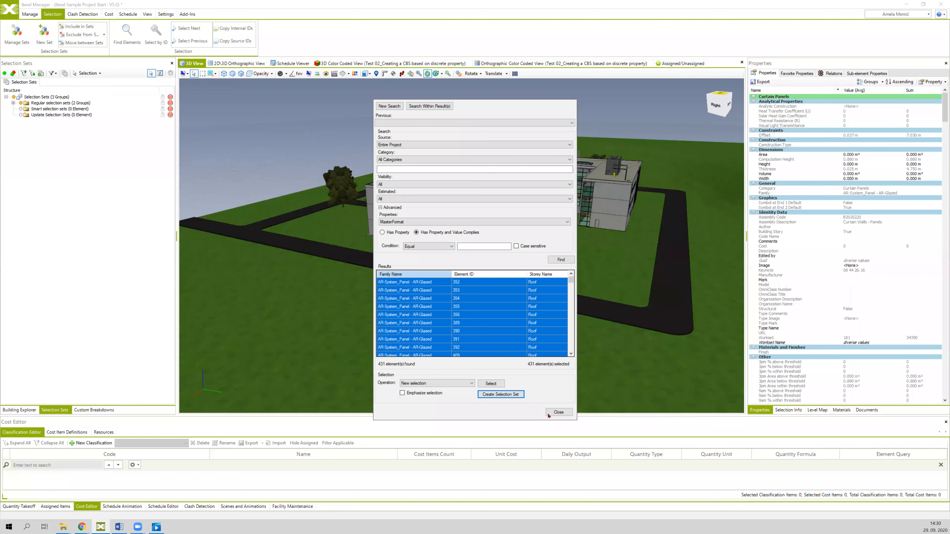
left_click(558, 412)
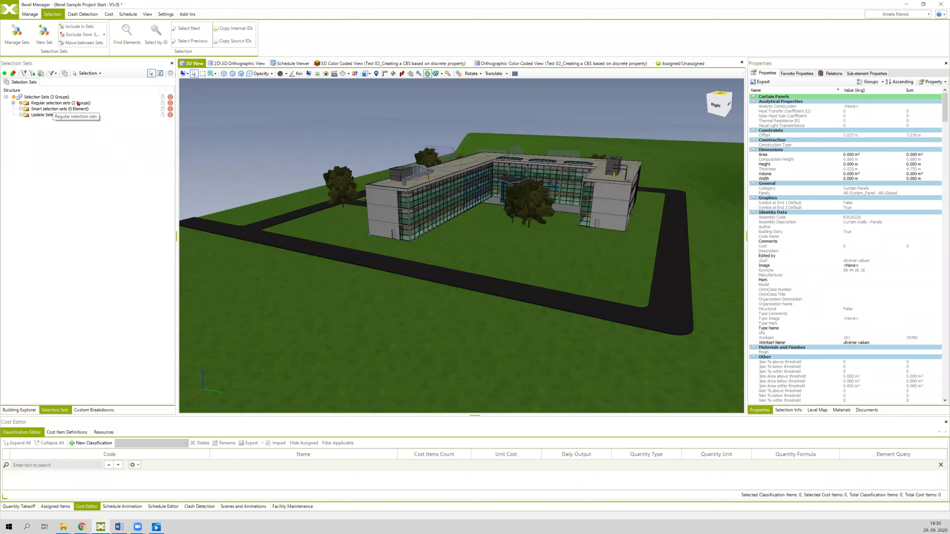
- Expand the "Regular selection sets" folder and highlight the Exercise 2 set to review its contents alongside Exercise 1
left_click(13, 103)
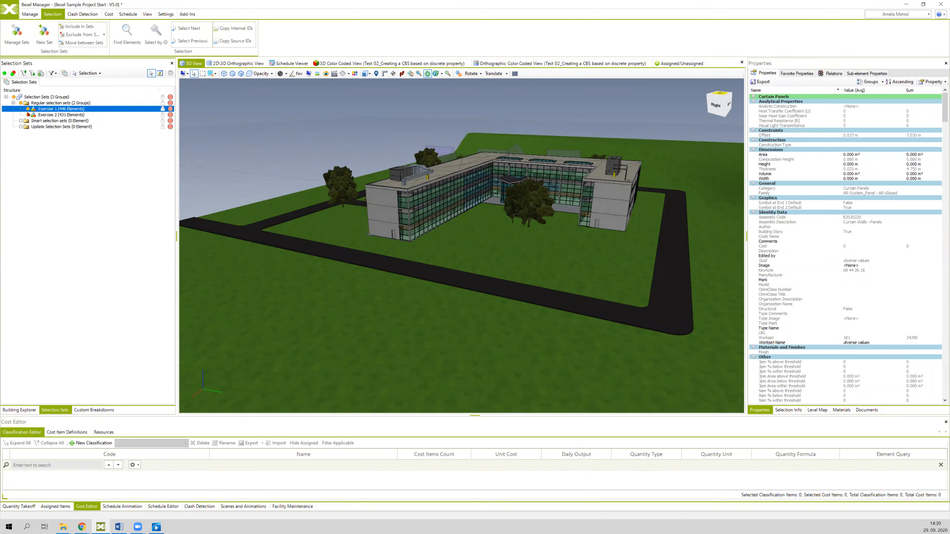
left_click(61, 114)
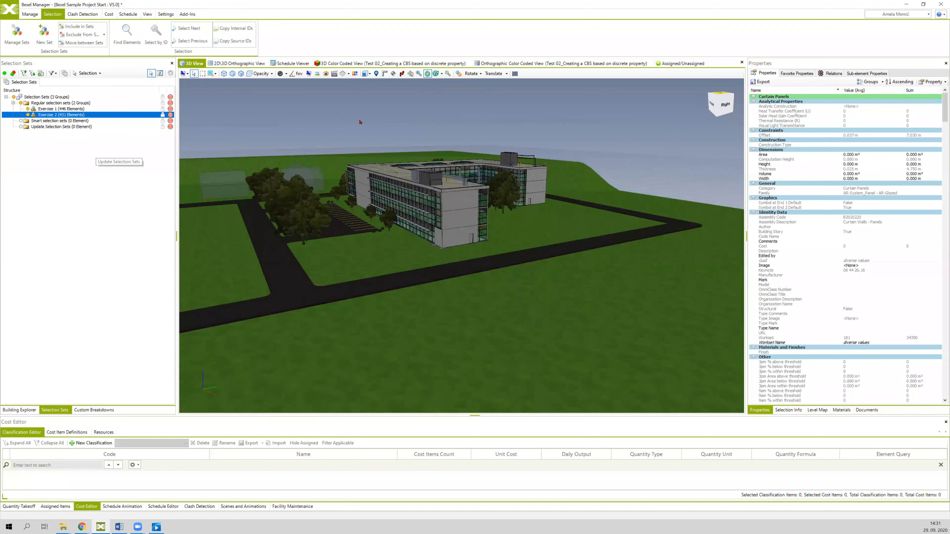
- Clear the current element selection in the 3D view
left_click_drag(362, 120, 361, 117)
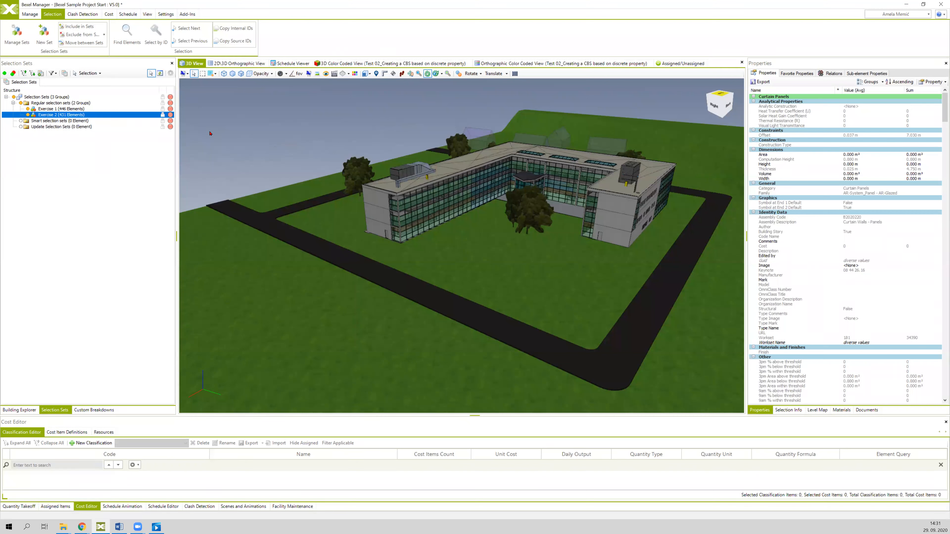
mouse_move(239, 135)
middle_mouse_down()
mouse_move(256, 109)
mouse_move(238, 132)
middle_mouse_up()
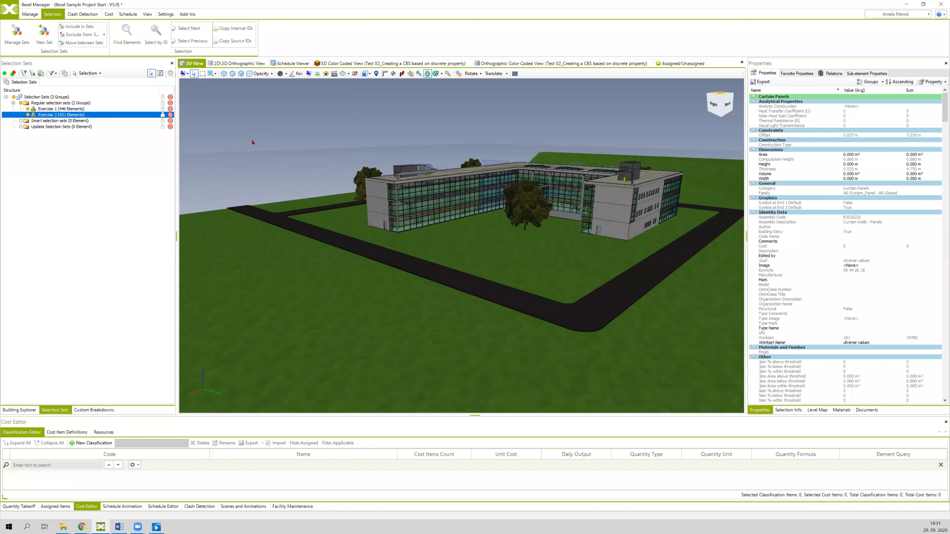
left_click(267, 136)
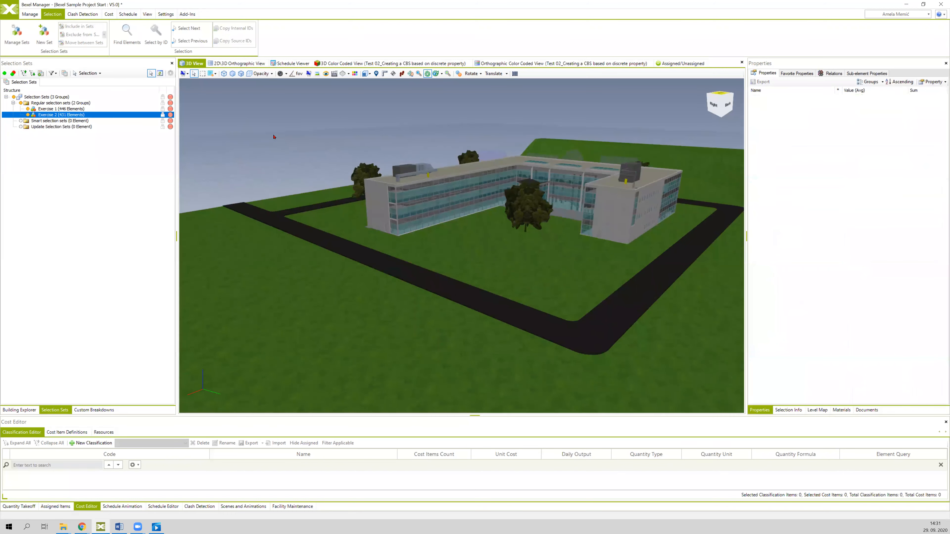
middle_click_drag(277, 138, 270, 137)
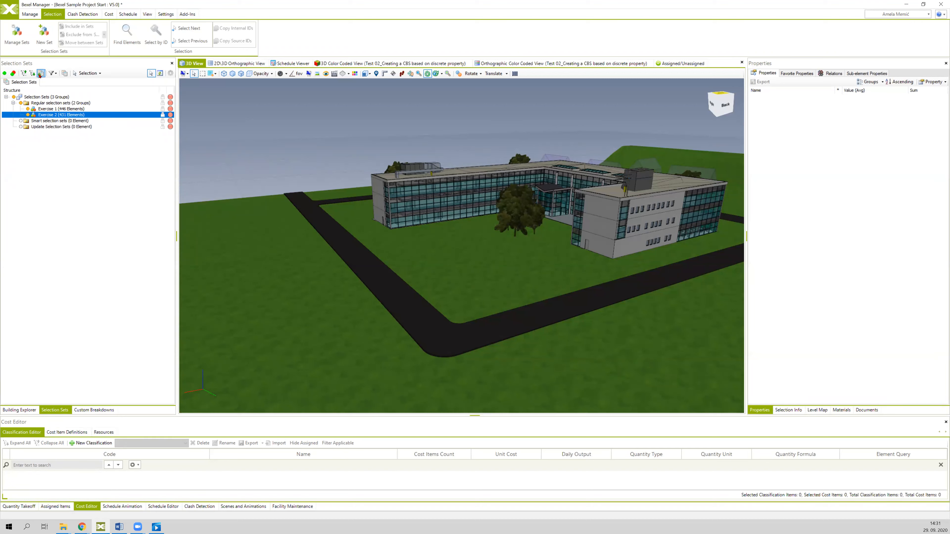
- Start a new selection set in the "Smart selection sets" folder and name it "Exercise 3"
left_click(40, 74)
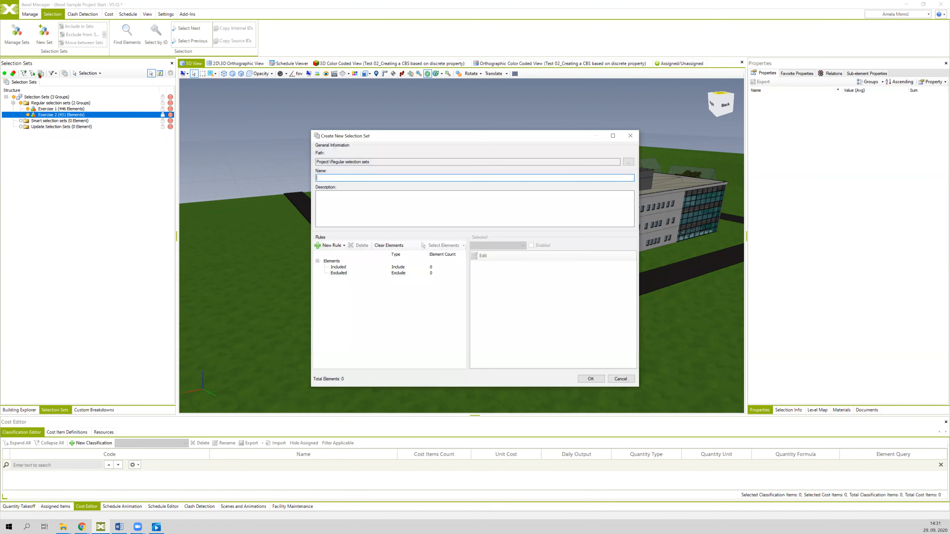
left_click_drag(450, 139, 405, 94)
left_click(599, 126)
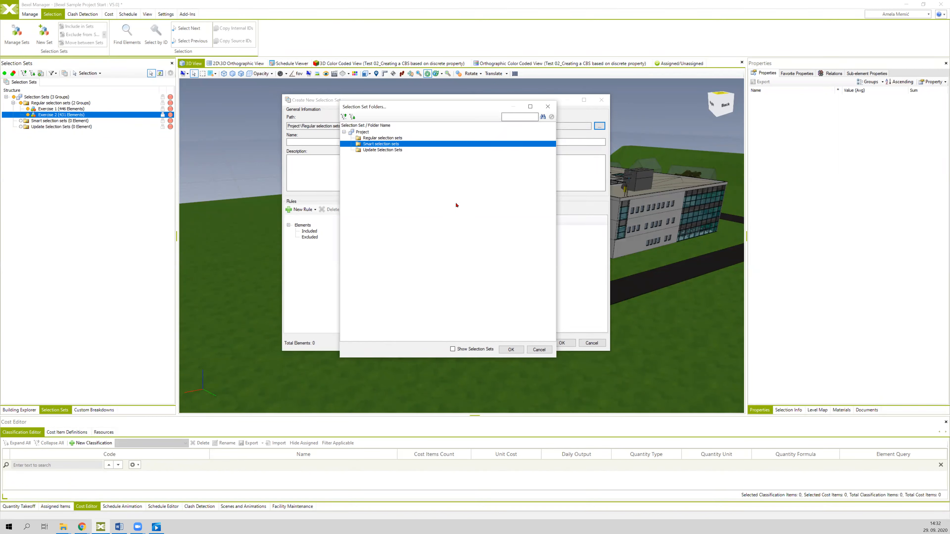
left_click(511, 349)
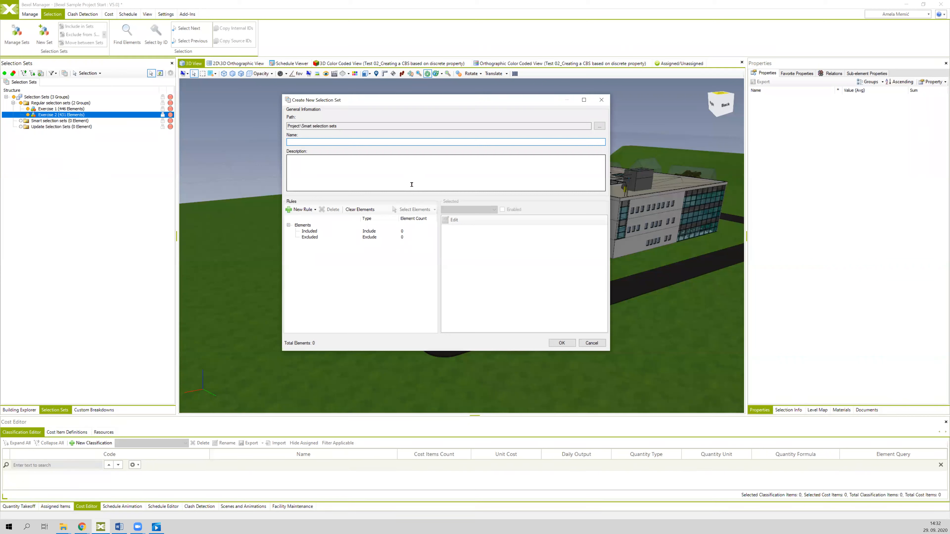
type("E")
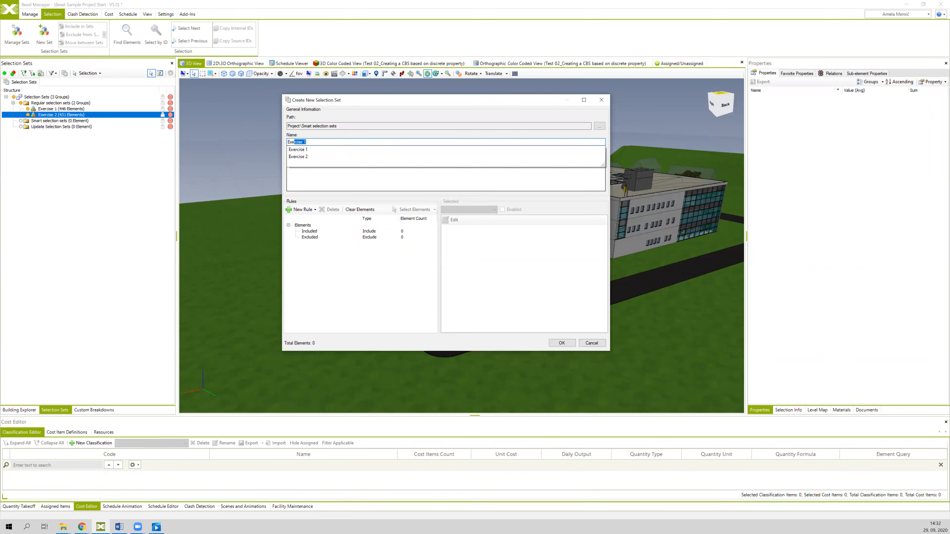
type("xercise 3")
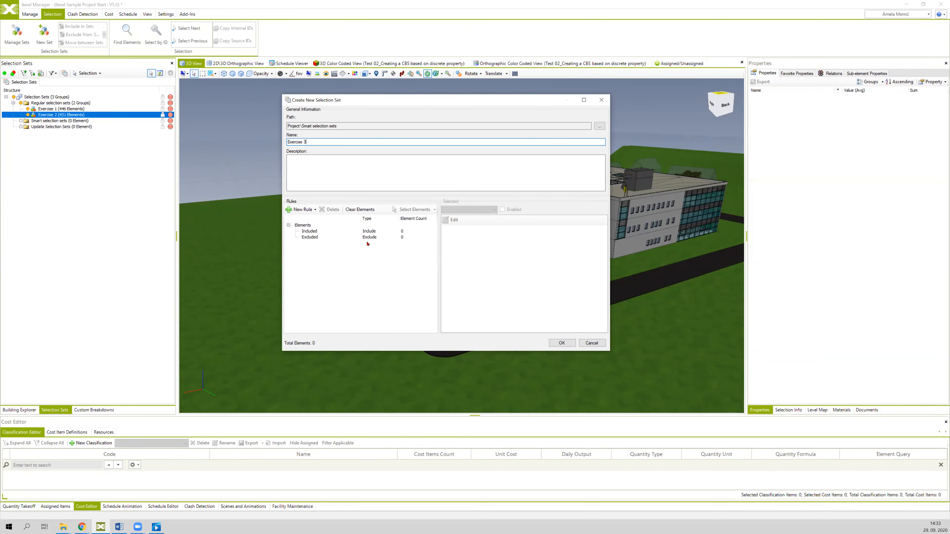
- Add a new Inclusive rule to the selection set, using Element Query as the reference object type
left_click(315, 211)
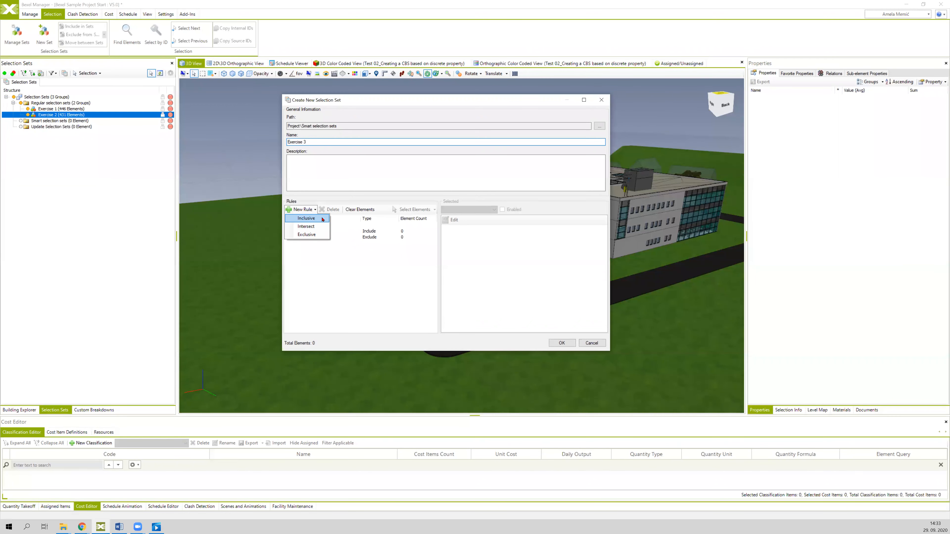
left_click(321, 219)
left_click_drag(470, 158, 466, 152)
left_click(391, 165)
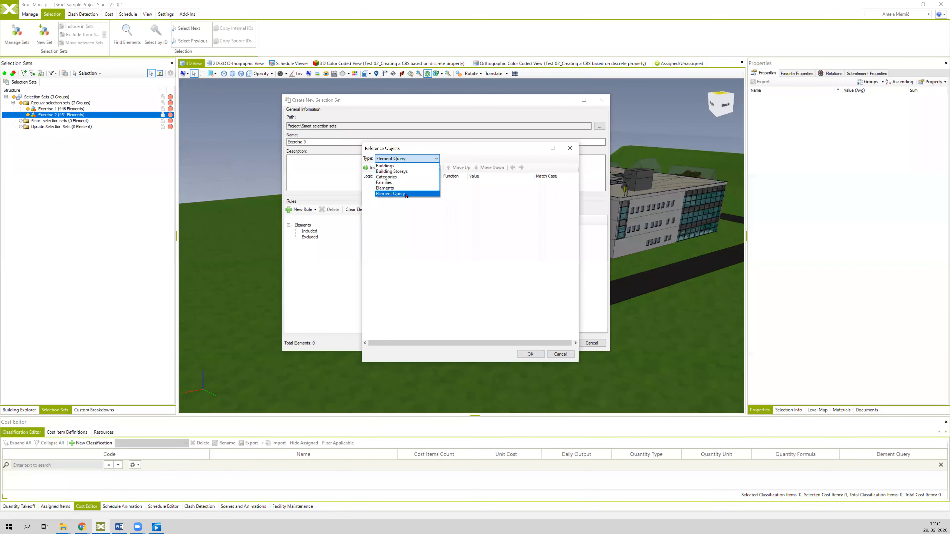
left_click(462, 151)
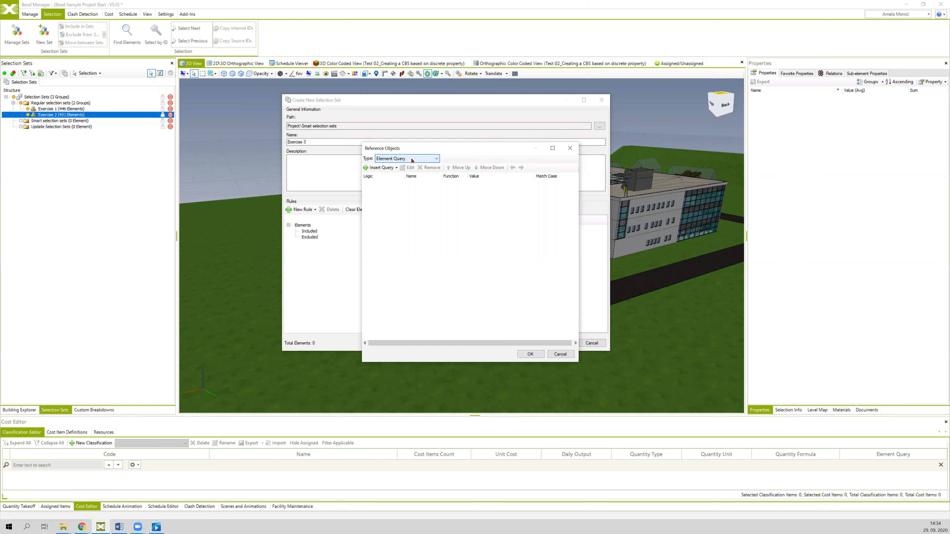
left_click_drag(459, 155, 462, 173)
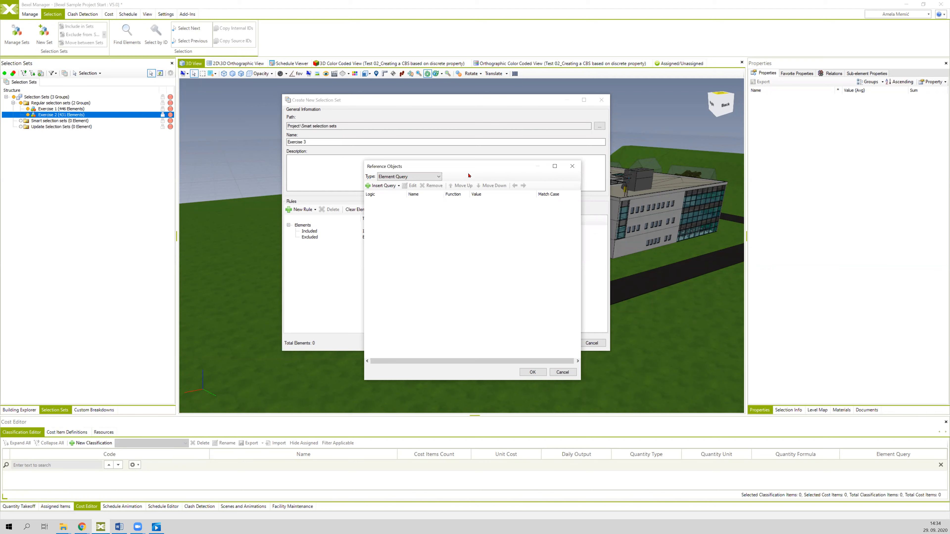
- Insert an "Any of the following" group in the query and add a Has Property condition for MasterFormat inside it
left_click(399, 186)
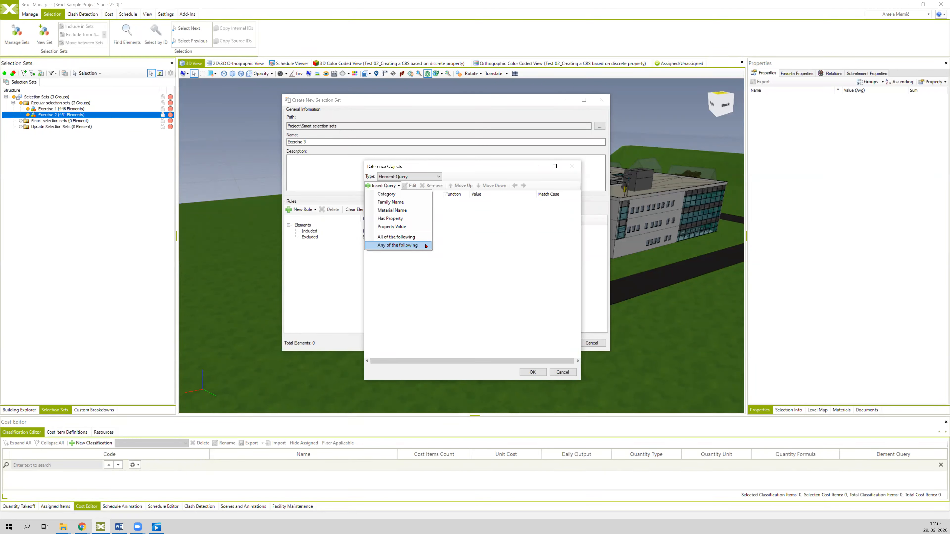
left_click(425, 246)
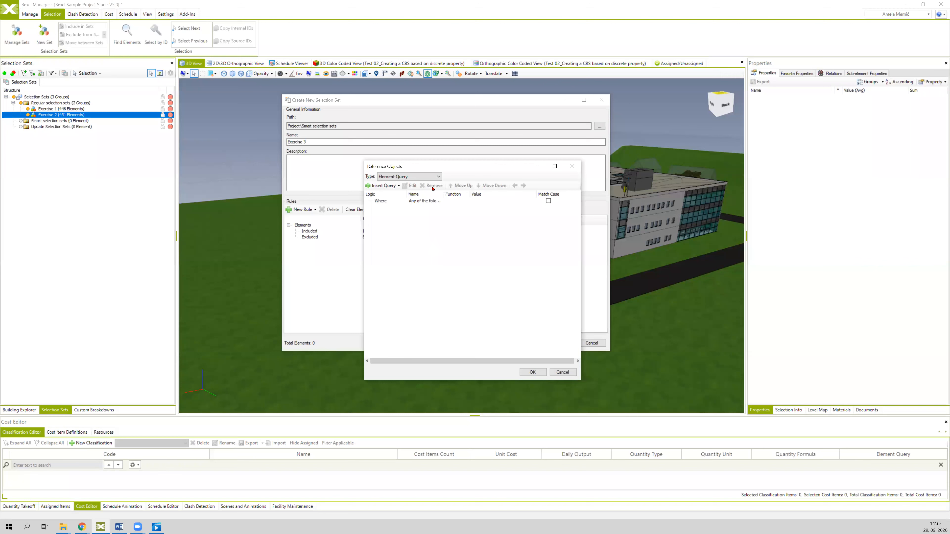
left_click(430, 202)
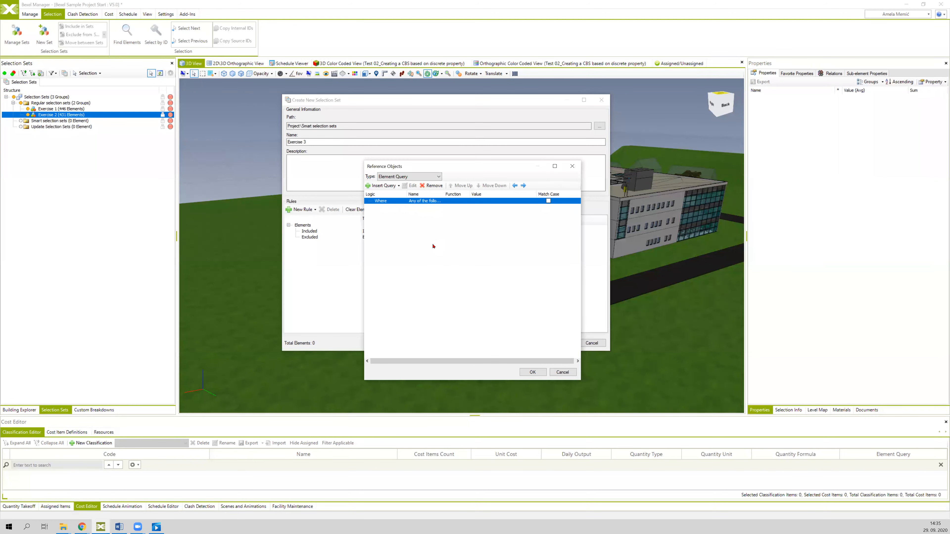
left_click(399, 185)
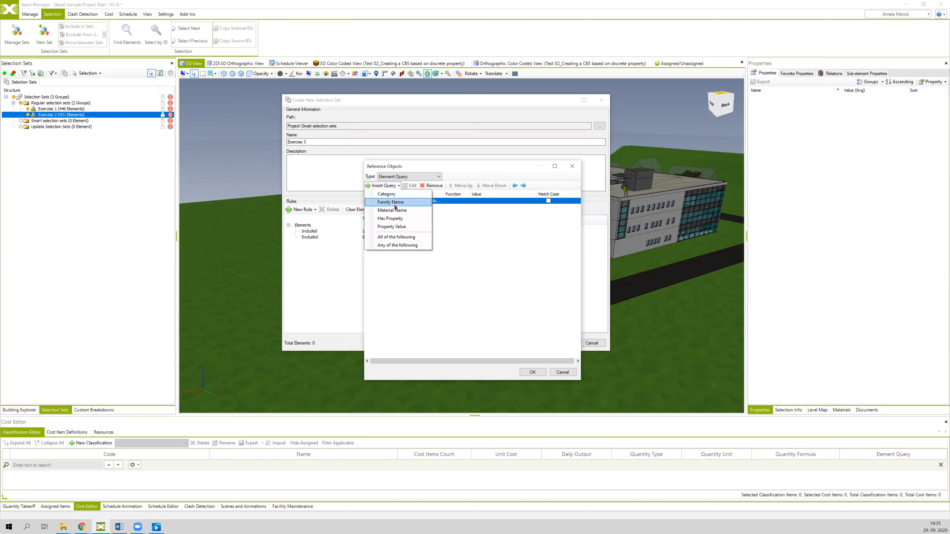
left_click(390, 218)
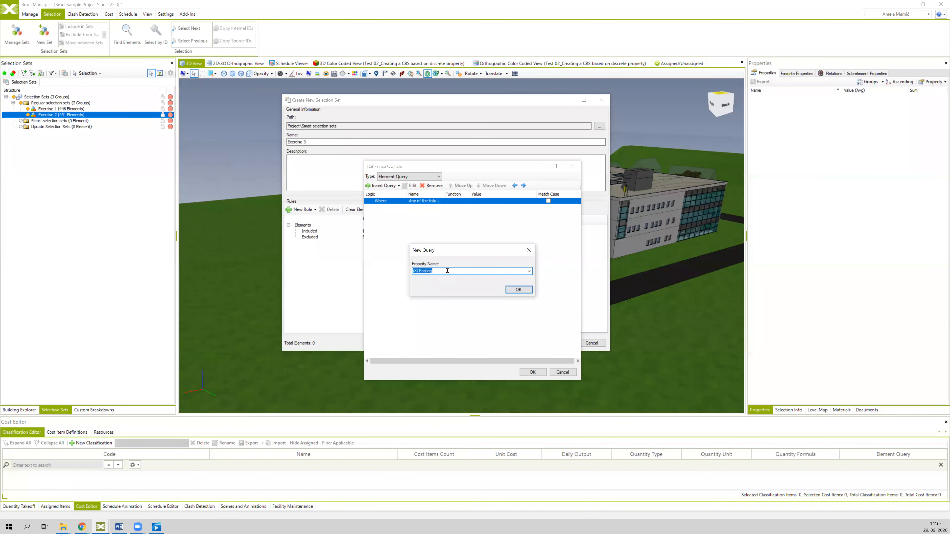
type("mat")
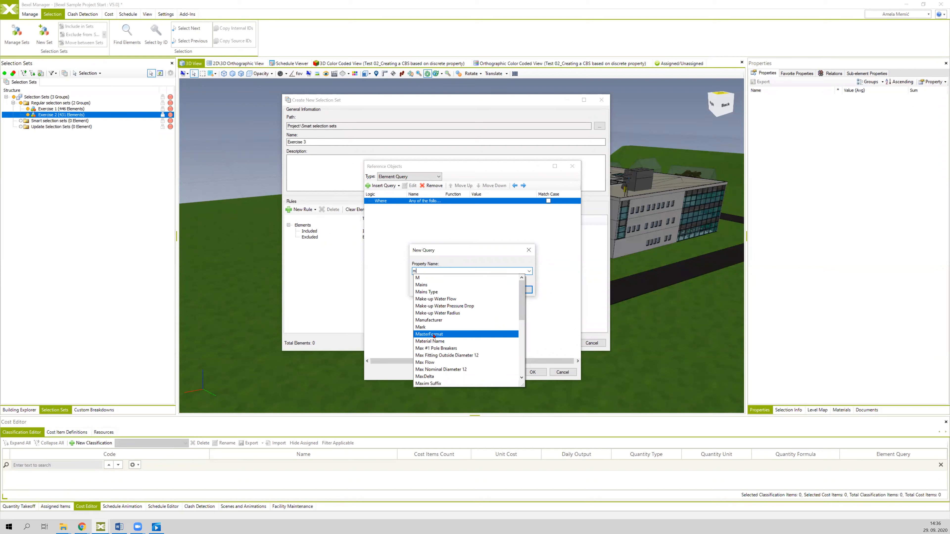
left_click(434, 336)
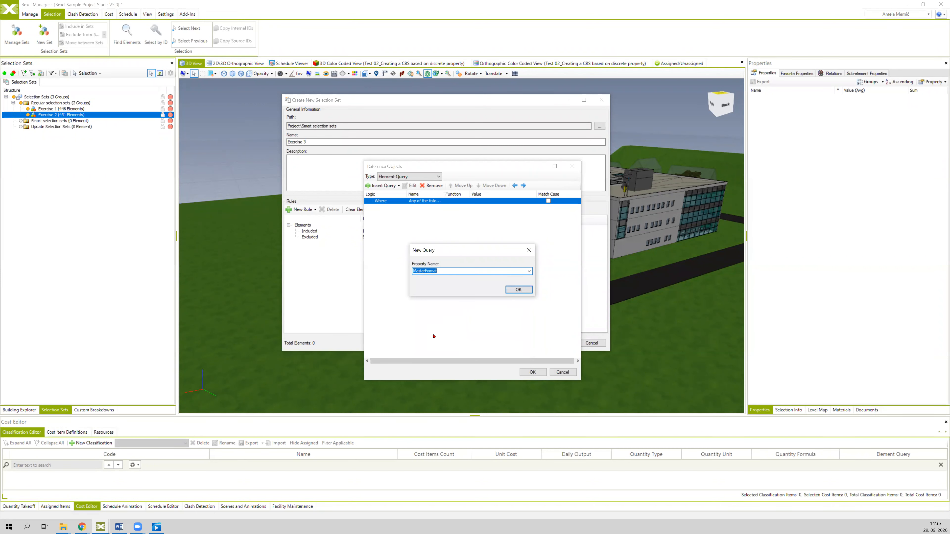
left_click(516, 290)
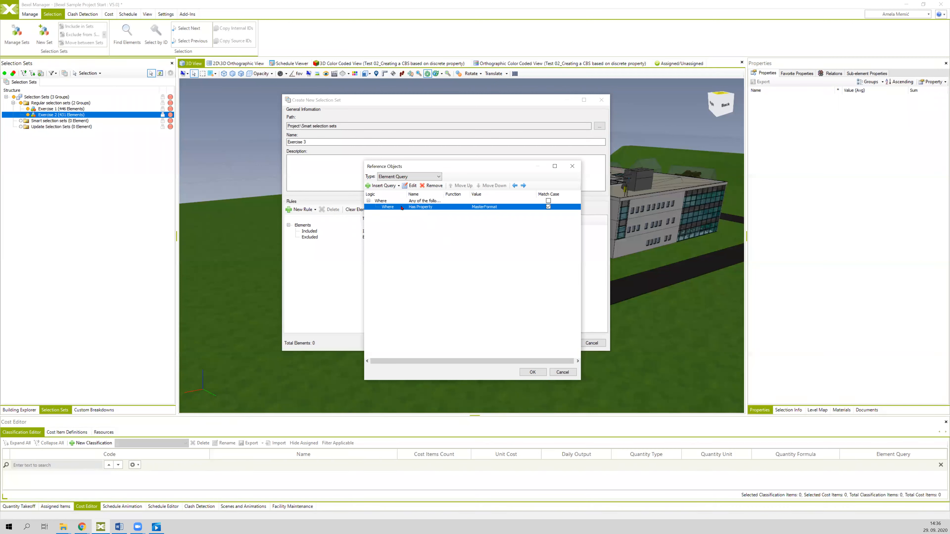
- Negate the Has Property condition for MasterFormat so it reads "Where Not"
right_click(421, 207)
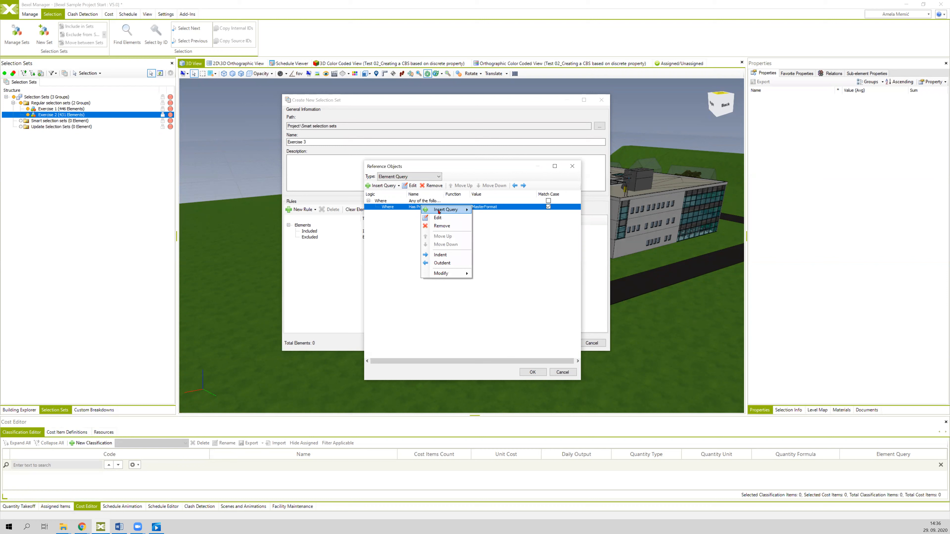
mouse_move(438, 212)
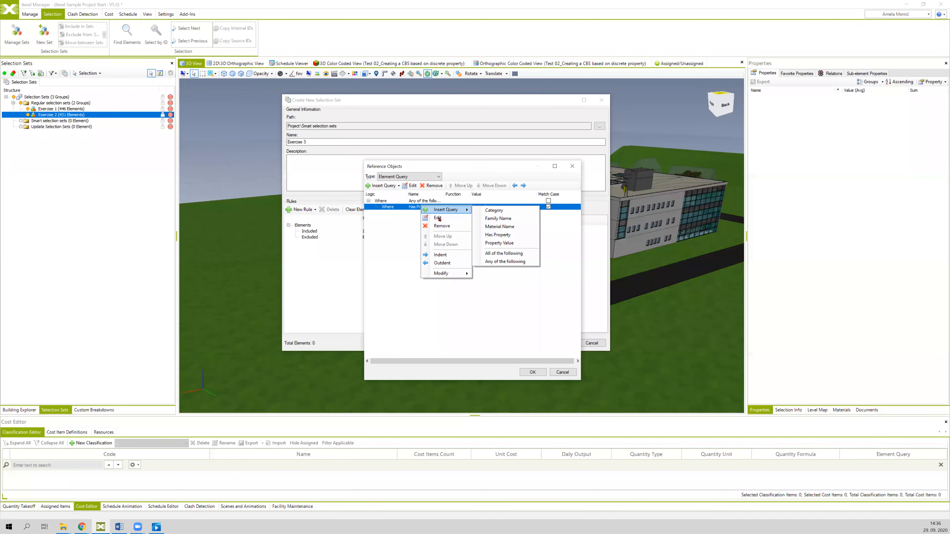
mouse_move(445, 274)
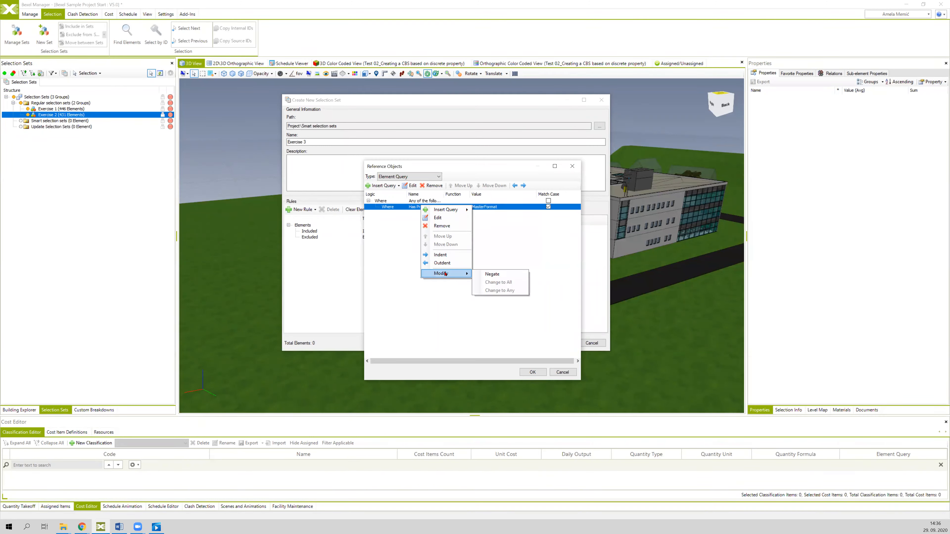
left_click(492, 274)
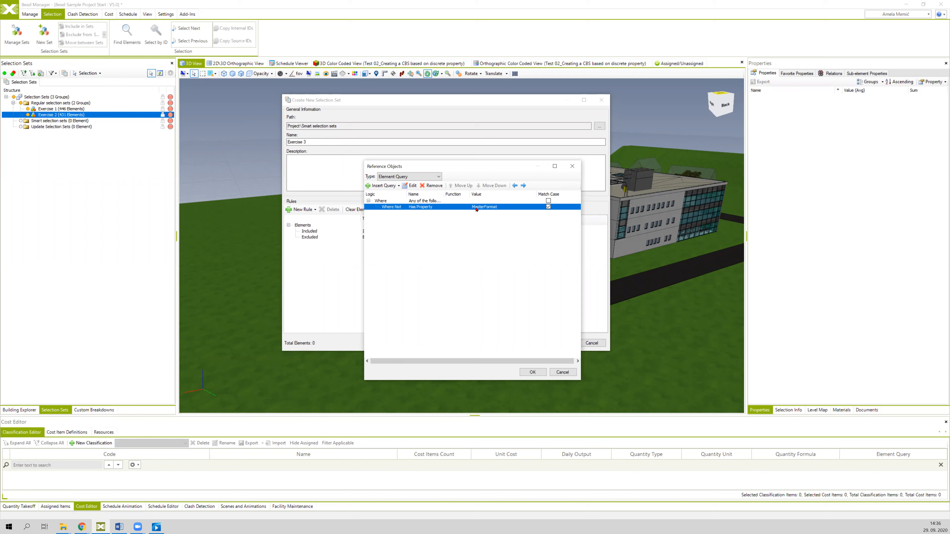
left_click(476, 224)
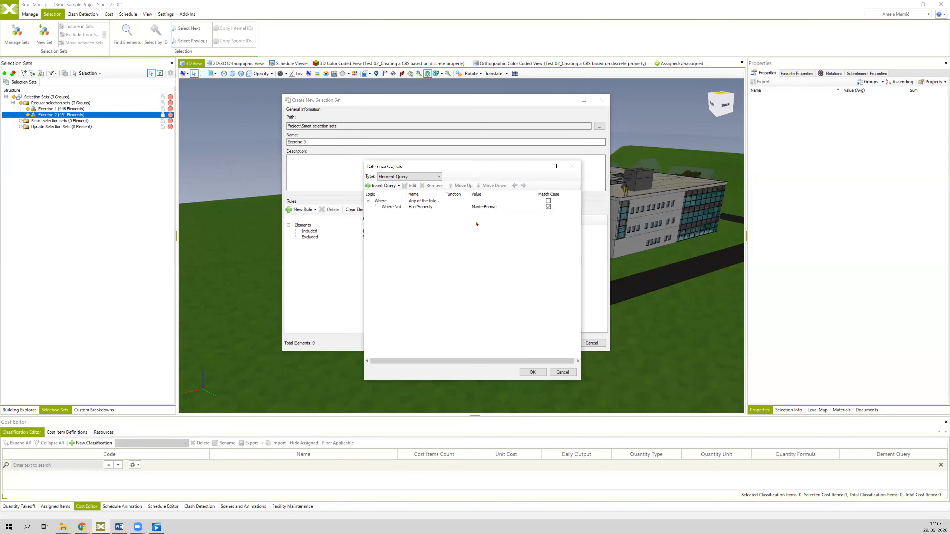
- Add a Property Value condition to the group for MasterFormat, type Text, operator Equal with an empty value, and confirm the rule's query
left_click(433, 202)
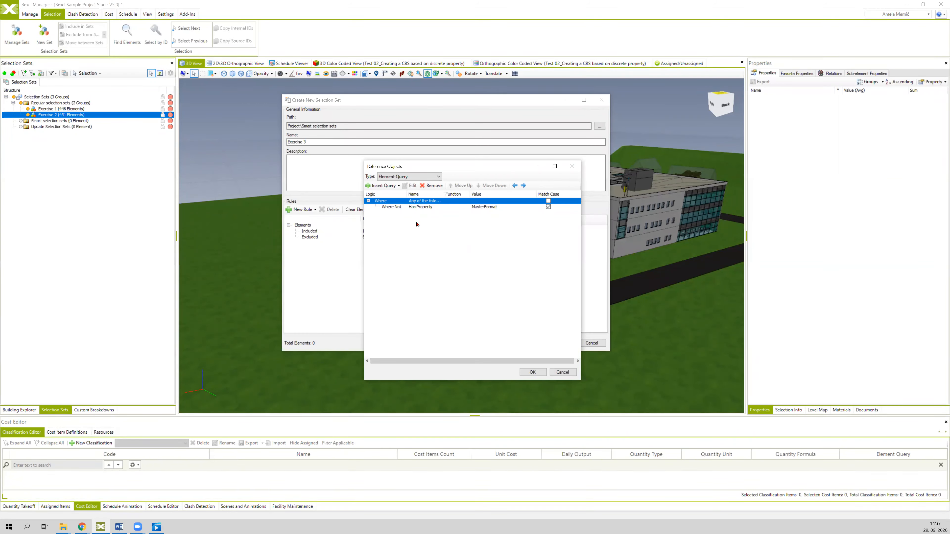
left_click(397, 187)
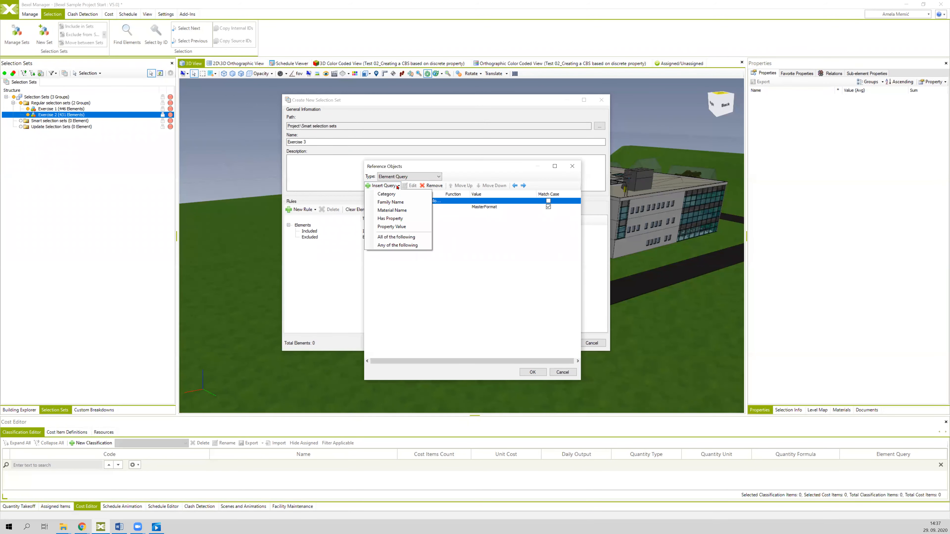
left_click(402, 227)
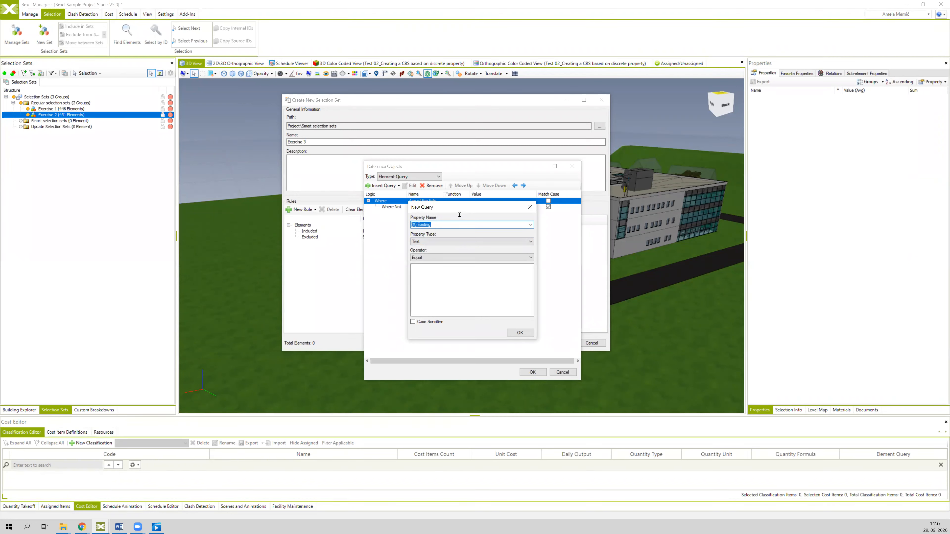
left_click(482, 227)
left_click_drag(482, 227, 393, 218)
type("(m")
type("m")
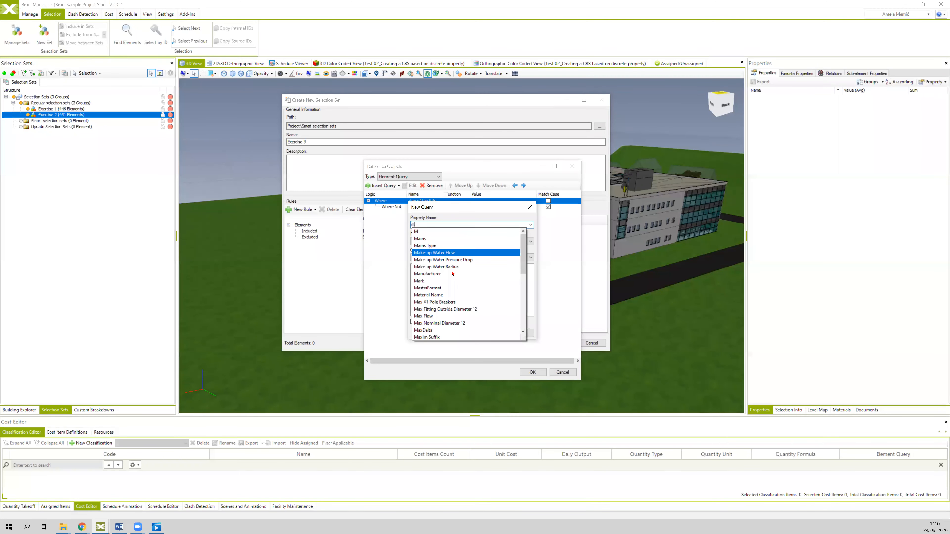
left_click(437, 288)
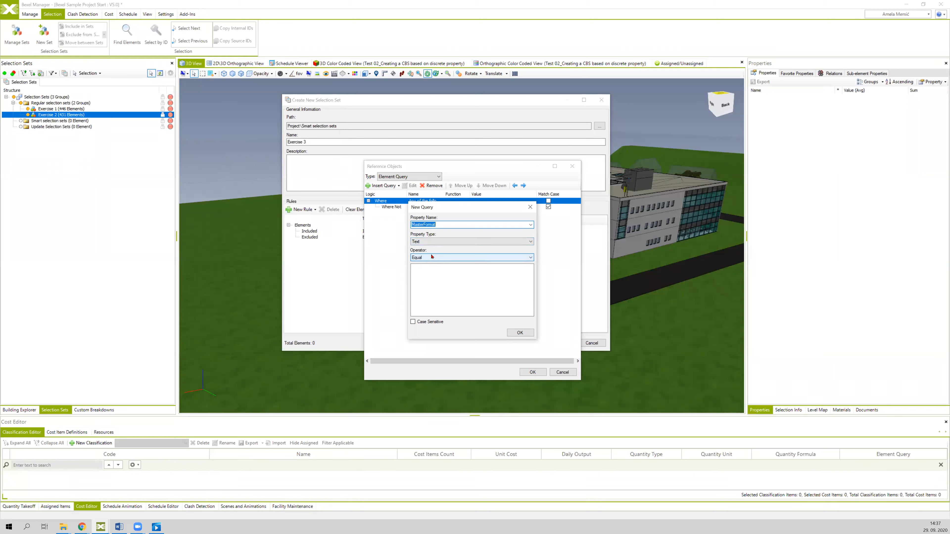
left_click(418, 259)
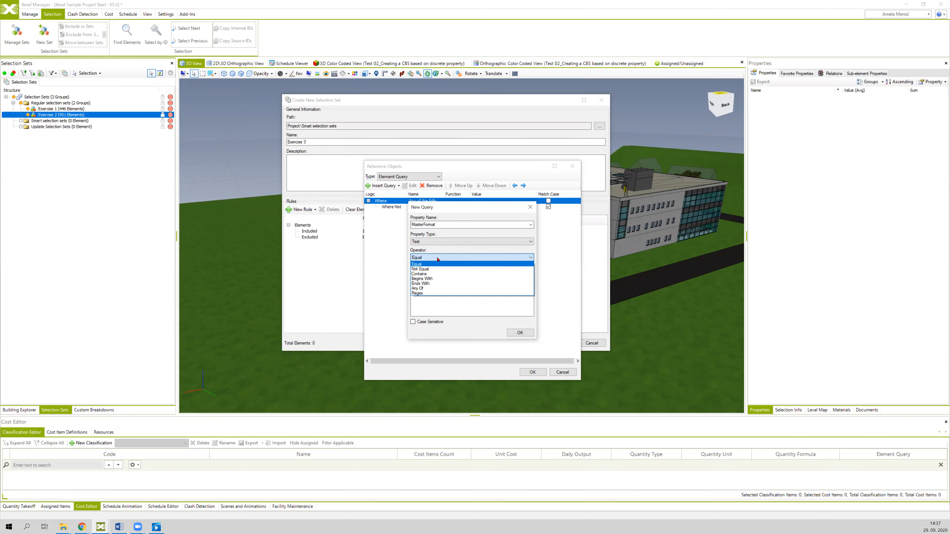
left_click(422, 265)
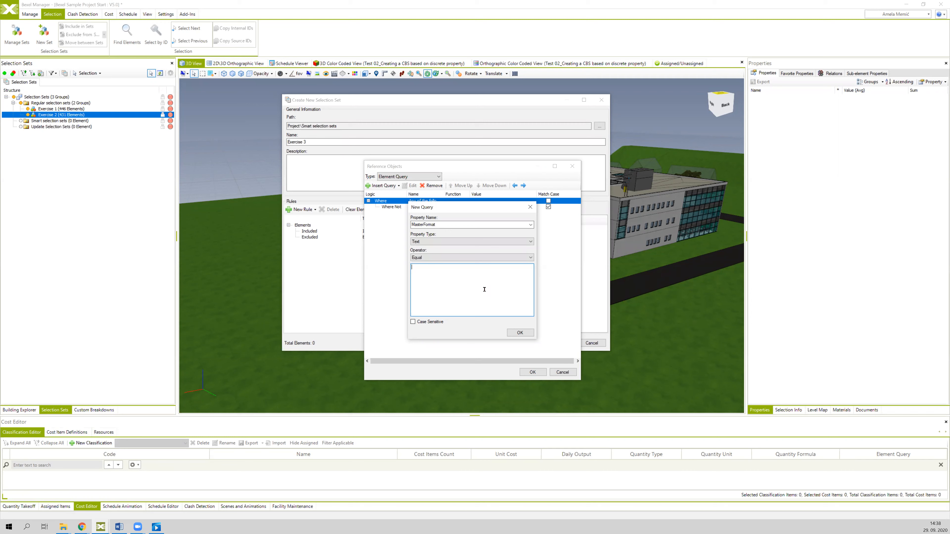
left_click(519, 333)
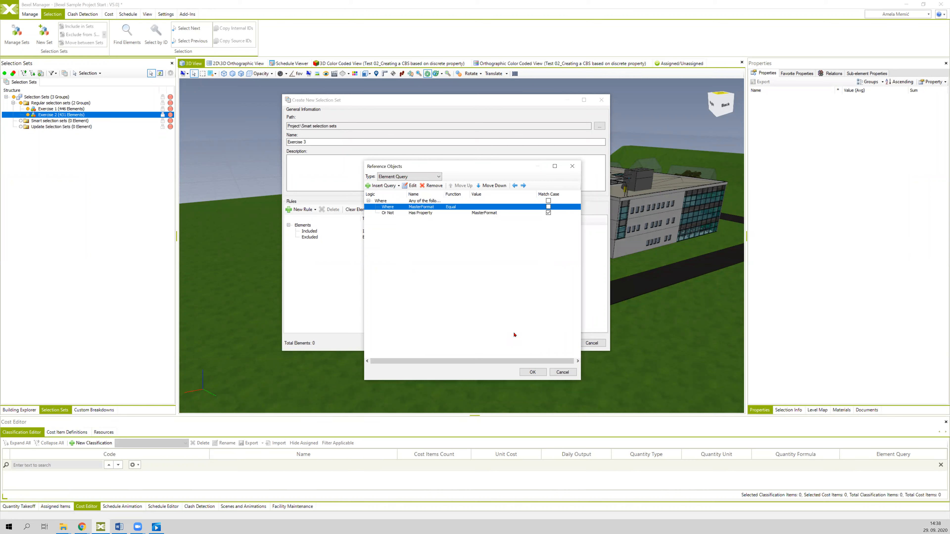
left_click(532, 373)
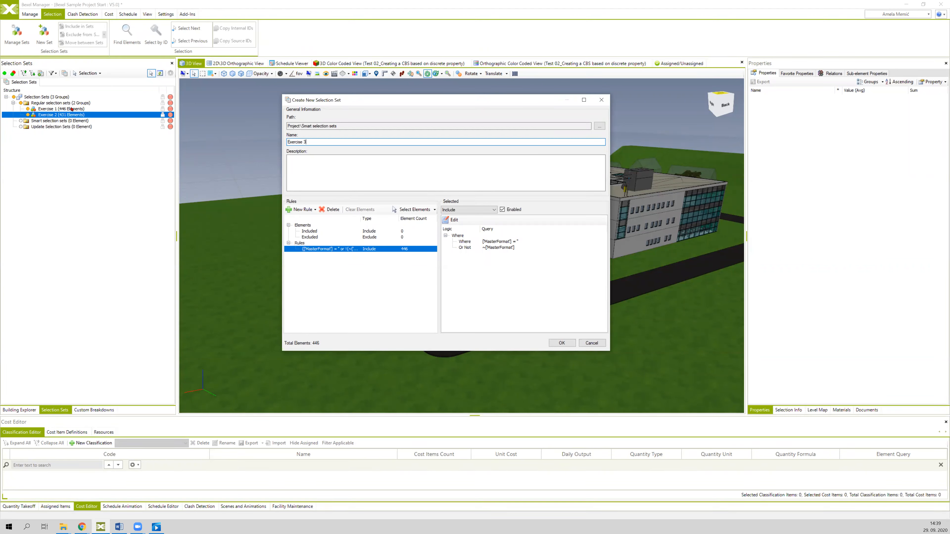
- Finish creating the smart selection set Exercise 3, select its elements and isolate them in the 3D view
left_click(562, 344)
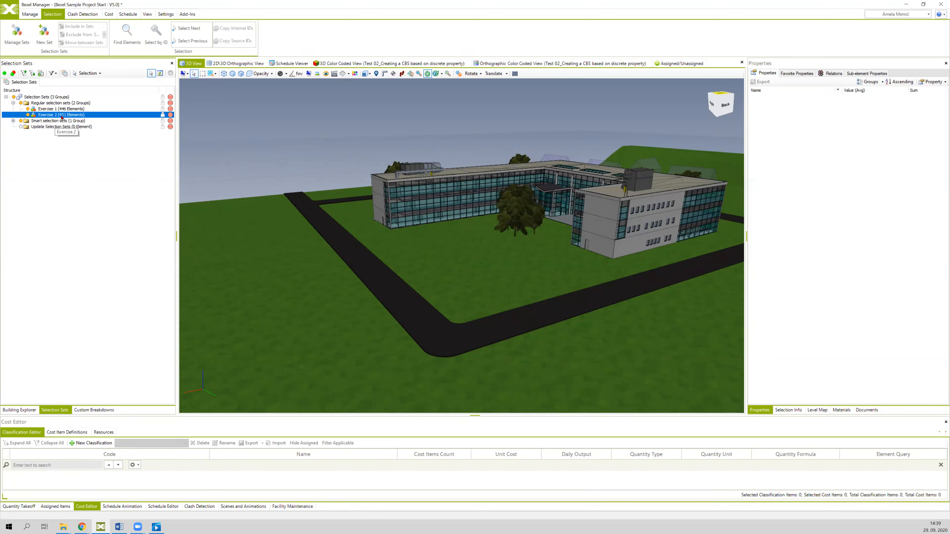
left_click(13, 121)
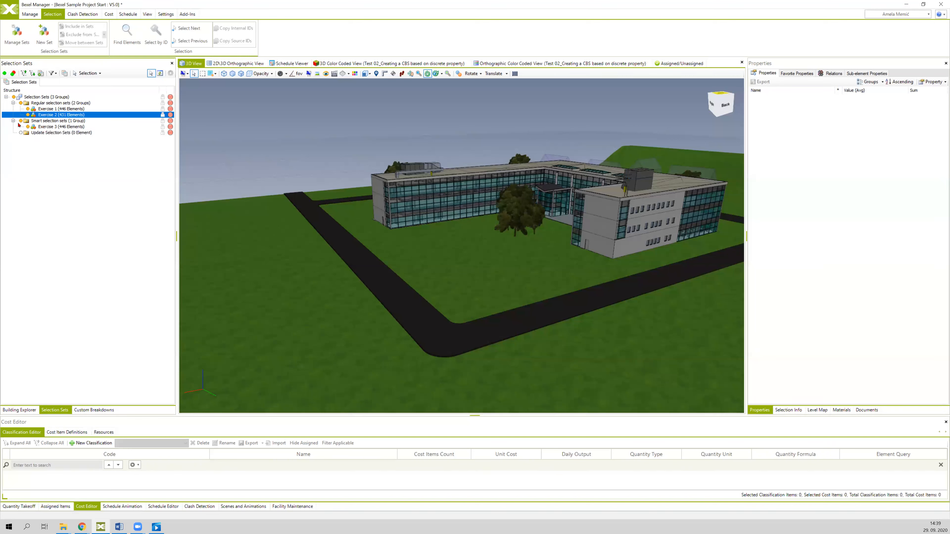
left_click(56, 126)
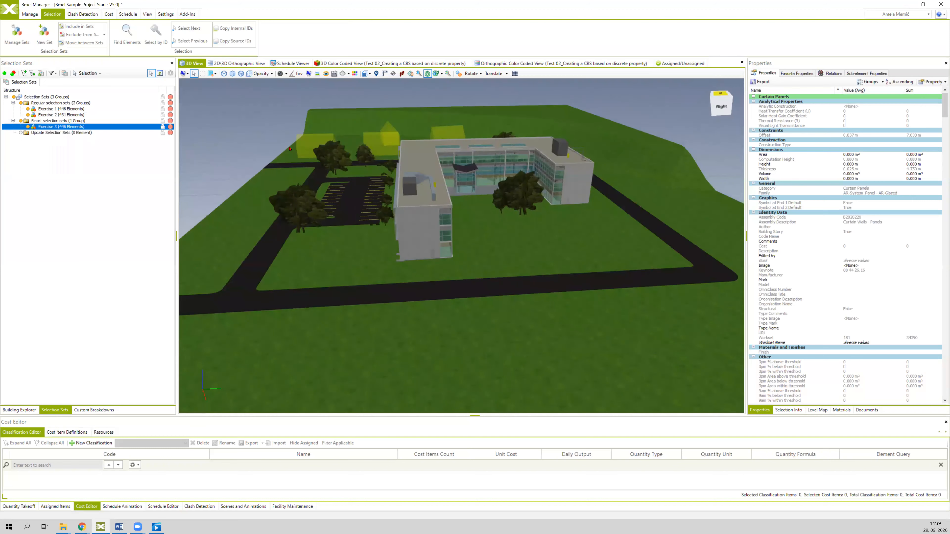
middle_click_drag(265, 100, 266, 108)
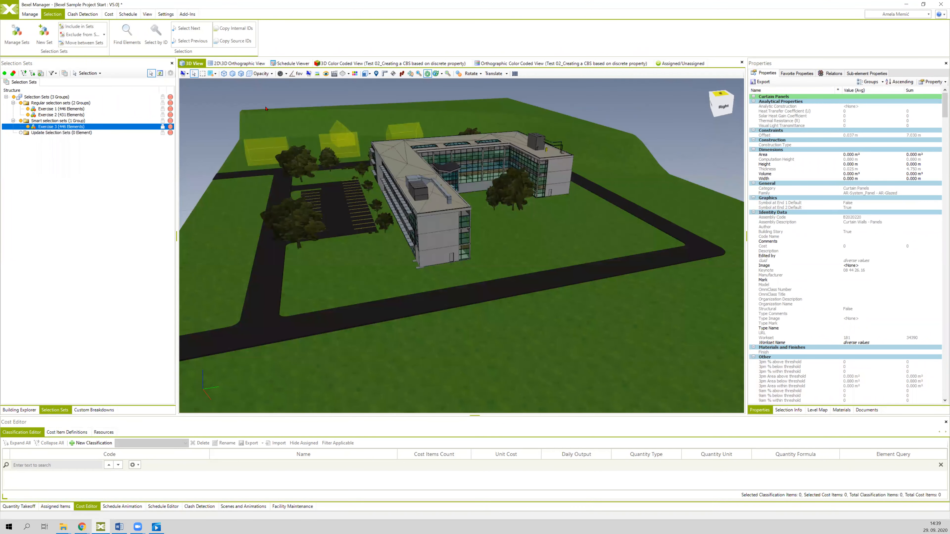
right_click(215, 107)
mouse_move(237, 143)
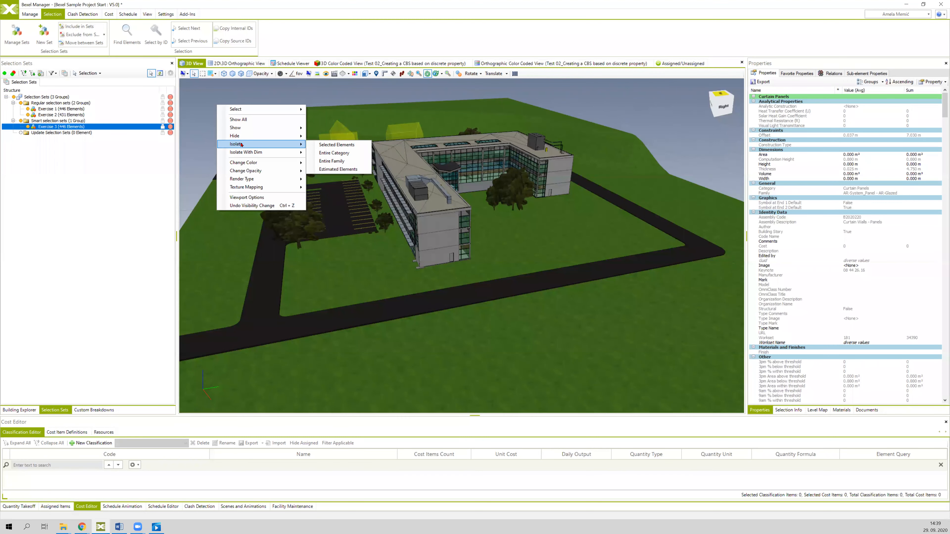
left_click(333, 145)
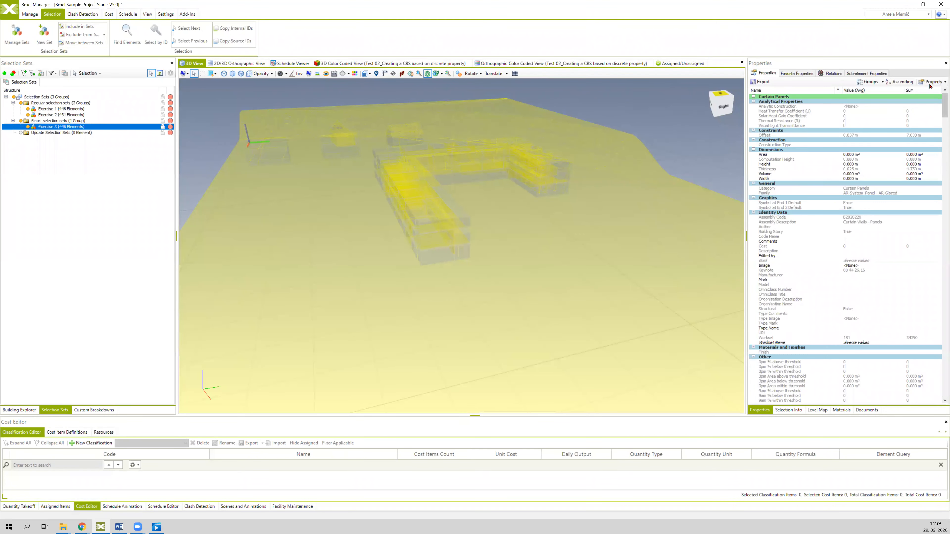
- Check the MasterFormat entry in the Text properties of the isolated elements
left_click_drag(939, 111, 944, 389)
left_click(789, 393)
middle_click_drag(430, 210, 438, 221)
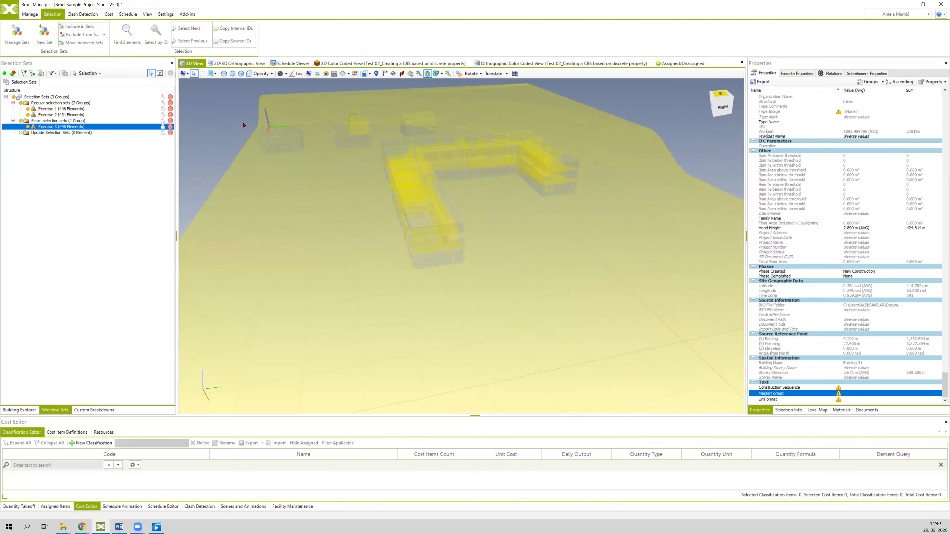
- Inspect one of the separate gabled masses for a MasterFormat property in its Text group, and clear the selection
left_click(244, 124)
left_click(277, 136)
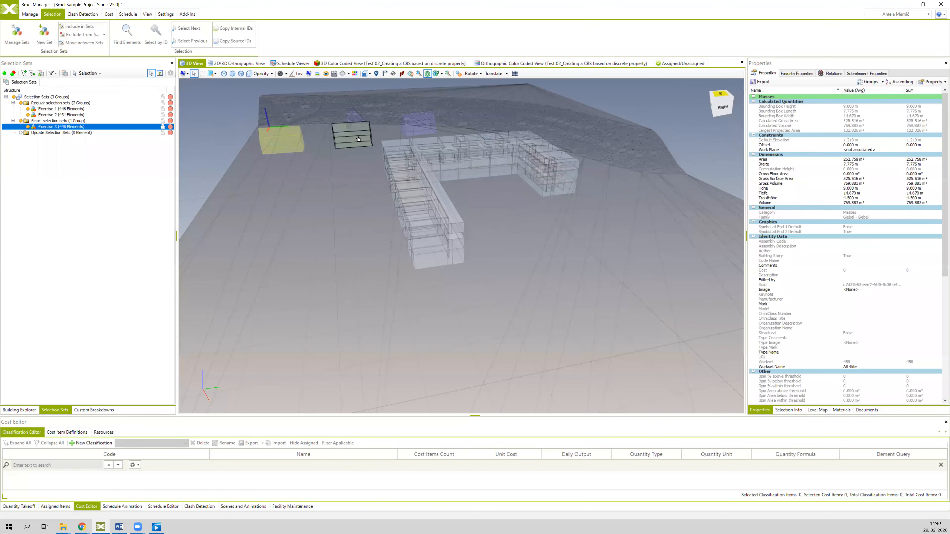
middle_click_drag(367, 133, 641, 241)
scroll(641, 242, "down", 3)
middle_click_drag(314, 125, 374, 180)
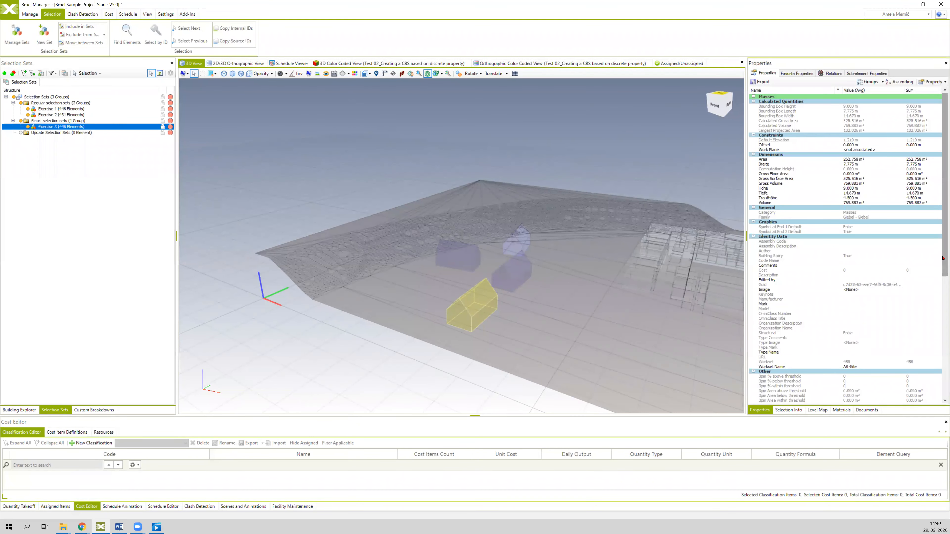
scroll(942, 374, "down", 4)
scroll(943, 374, "down", 8)
middle_click_drag(636, 131, 589, 151)
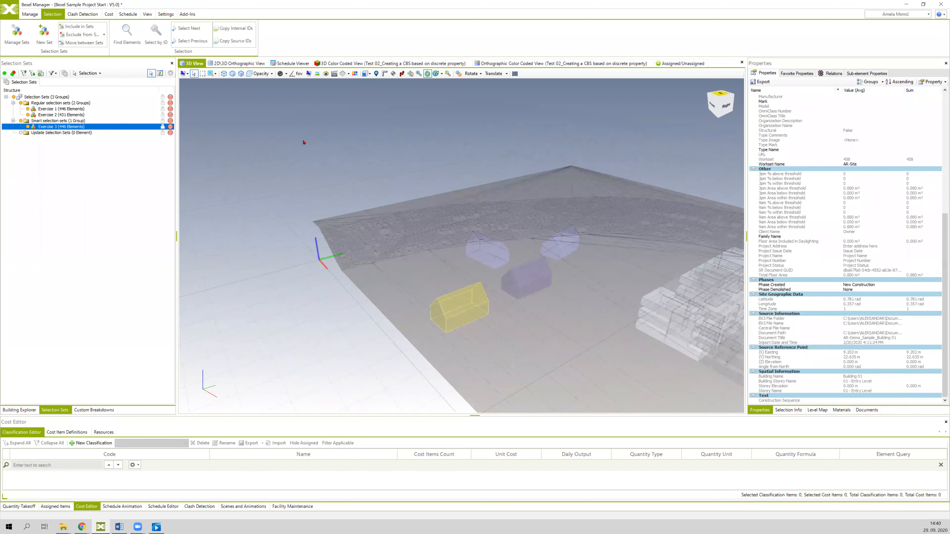
middle_click_drag(304, 142, 283, 137)
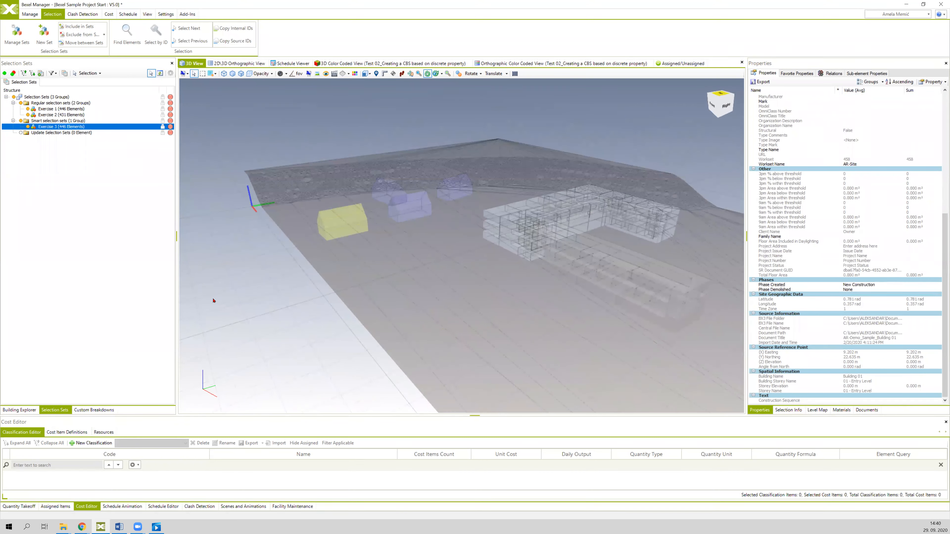
scroll(214, 302, "up", 1)
left_click(231, 254)
middle_click_drag(348, 116, 311, 118)
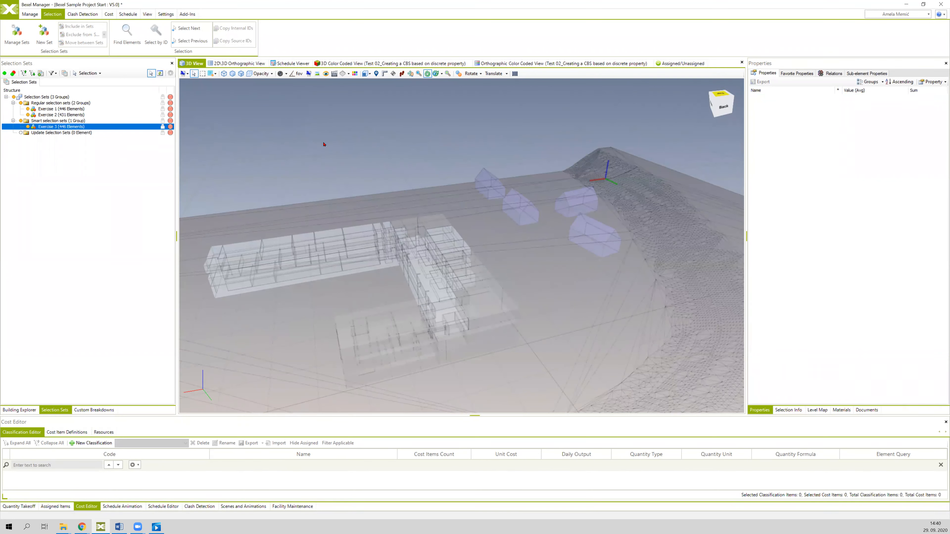
middle_click_drag(323, 147, 336, 149)
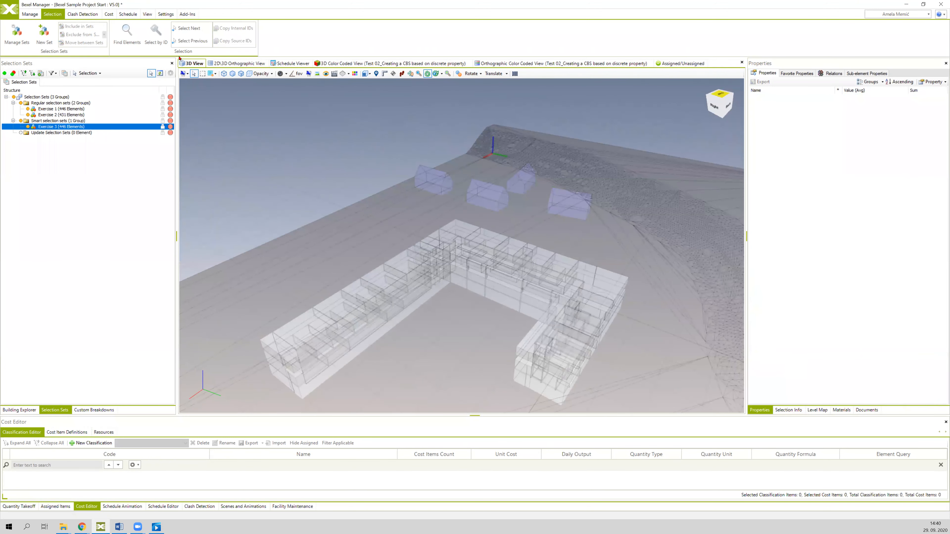
- Switch to the Bexel User Area in Chrome and review the available add-ins, including Selection Set Importer, before returning to Bexel Manager
left_click(187, 14)
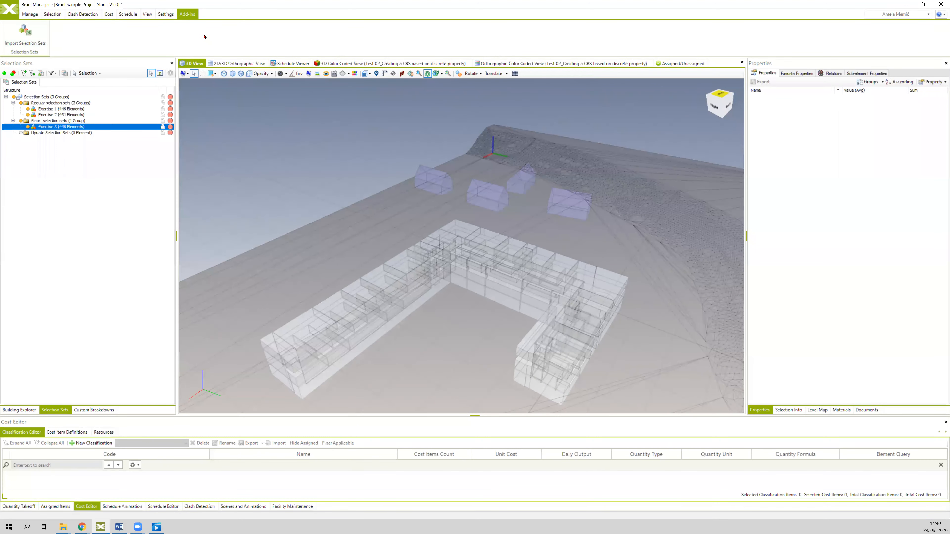
mouse_move(85, 529)
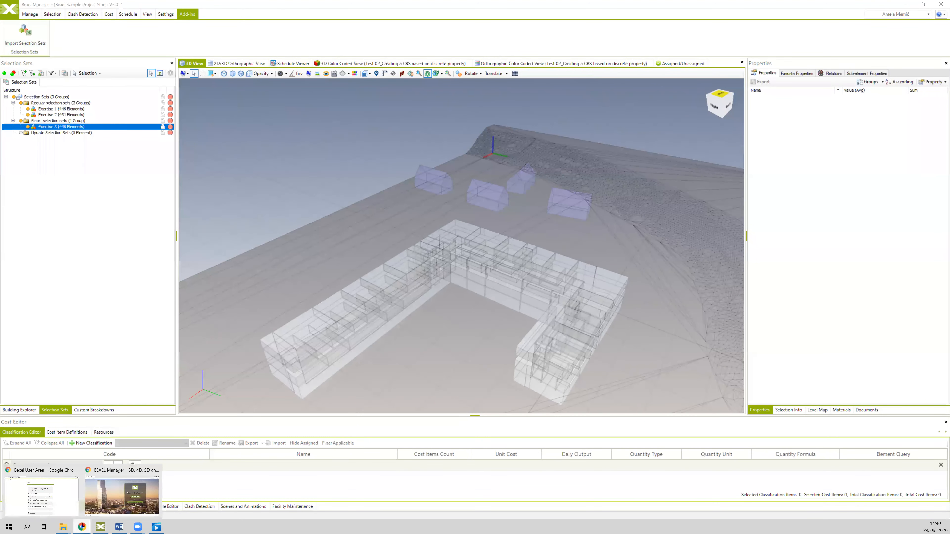
left_click(58, 499)
left_click(293, 107)
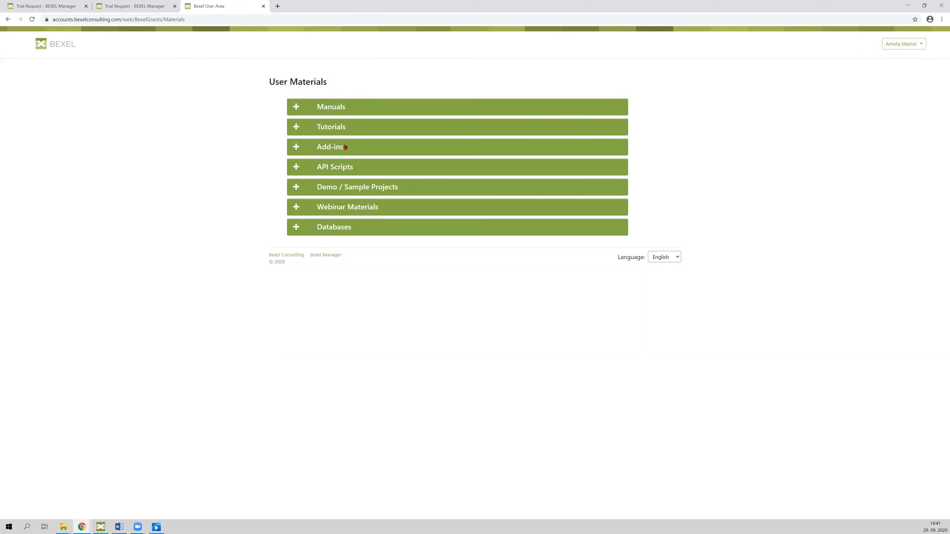
left_click(297, 148)
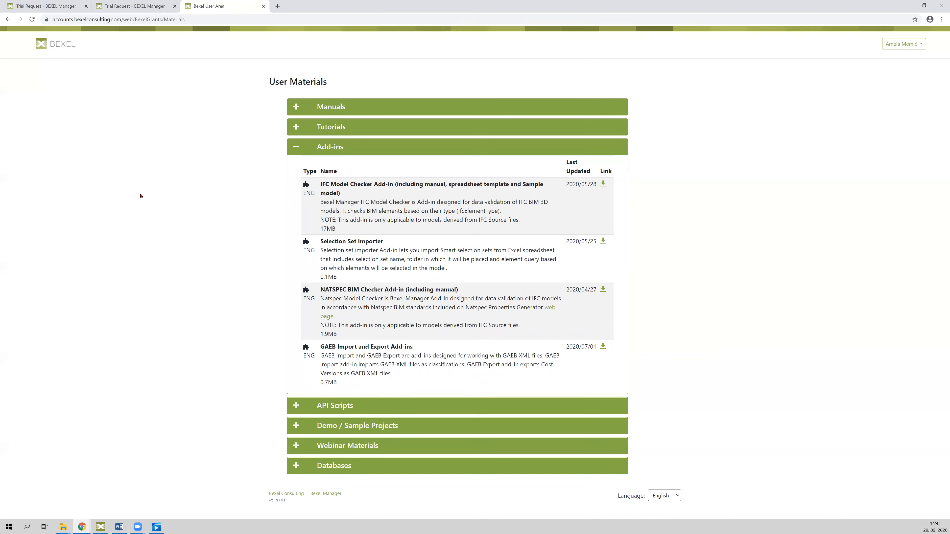
left_click(907, 5)
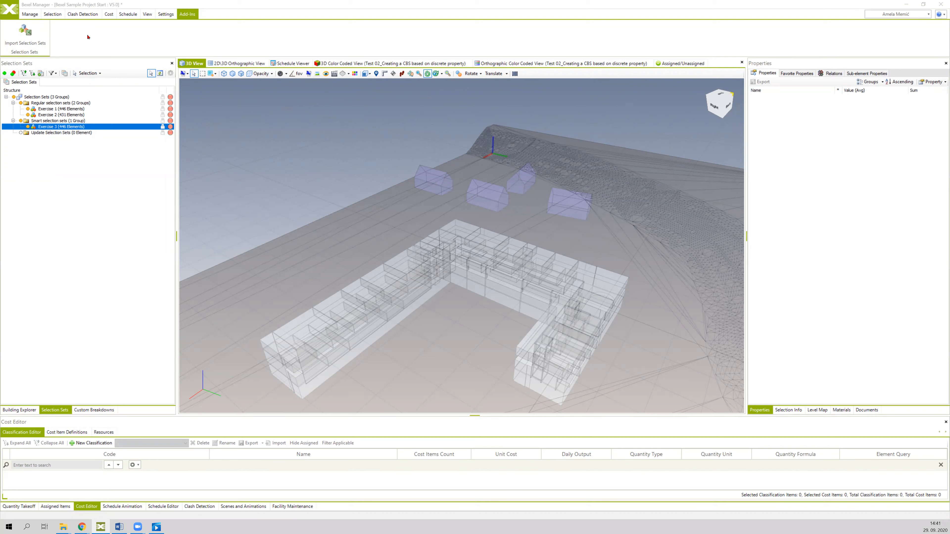
- Open the workbook "Exercise 6_Creating Smart Selection Sets in Excel" from the Exchange folder of Lesson 5.0
mouse_move(64, 527)
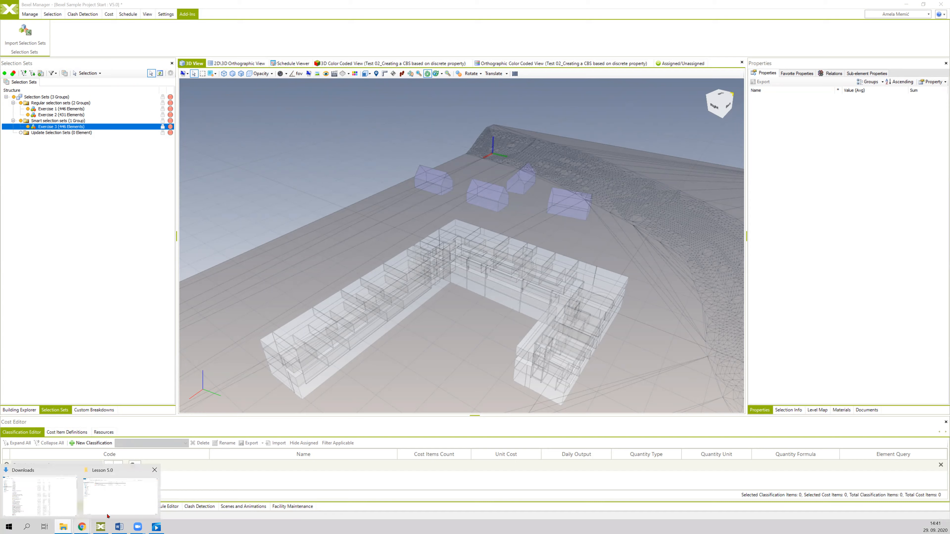
left_click(111, 505)
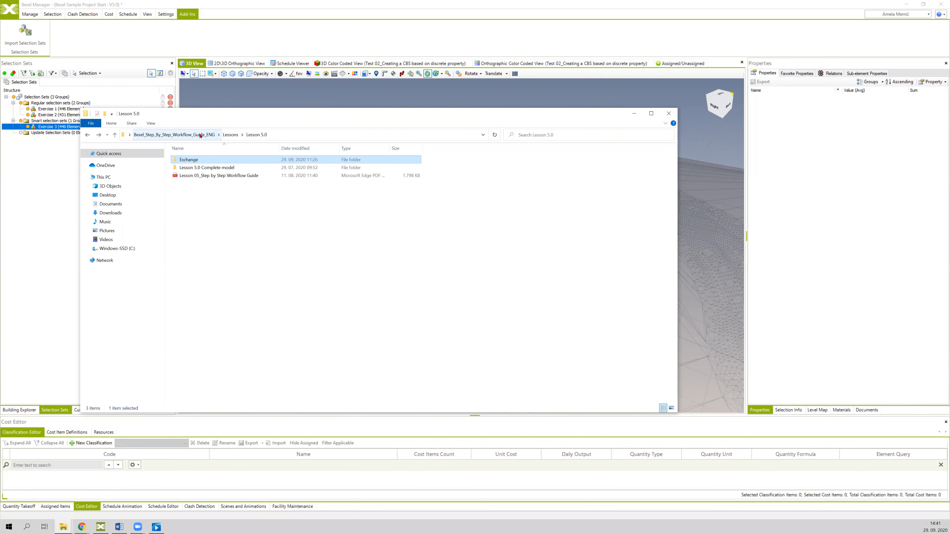
left_click(229, 135)
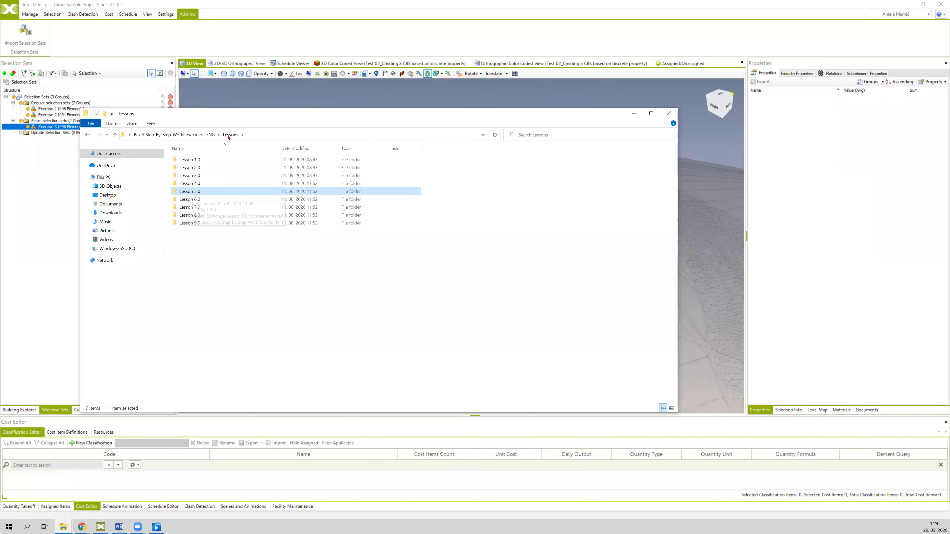
double_click(202, 192)
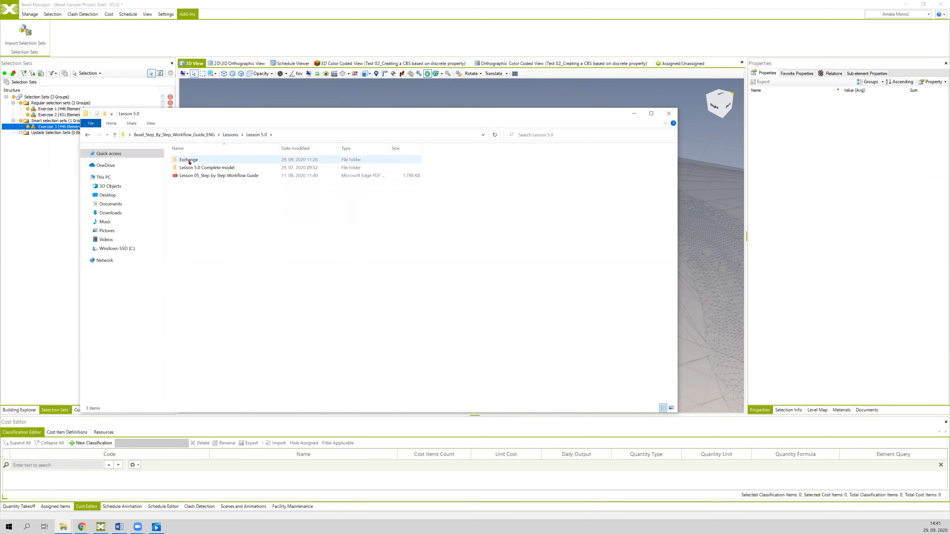
double_click(190, 160)
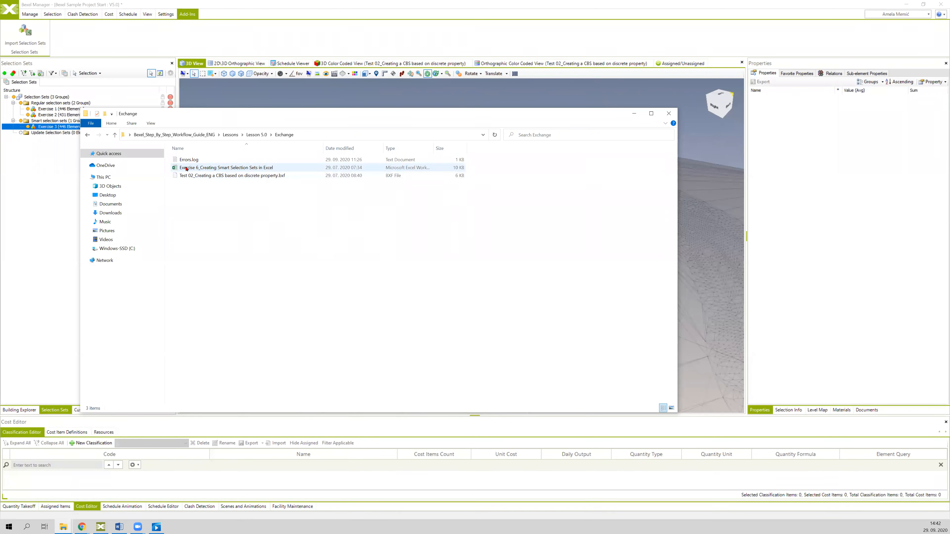
double_click(245, 168)
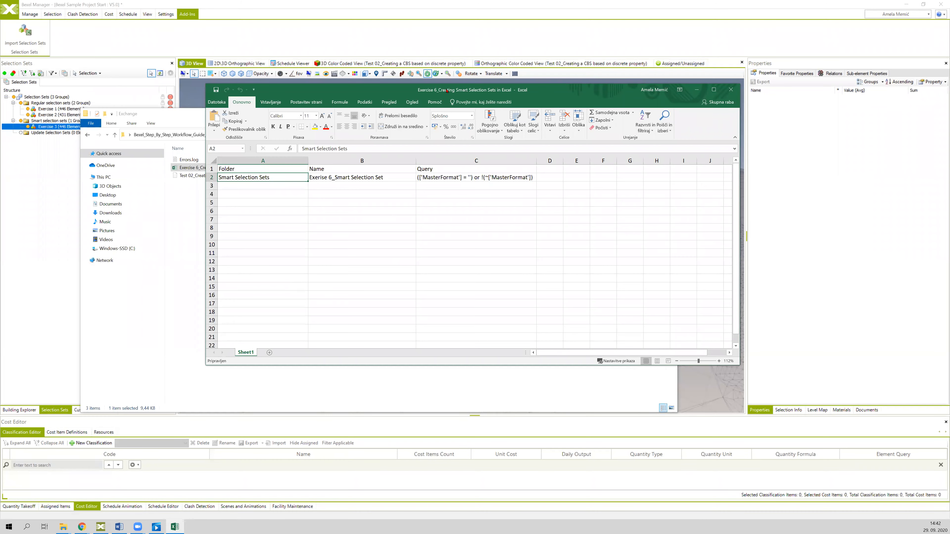
- Examine the workbook's Folder, Name and Query entries for the smart selection set, and close the workbook and its folder
left_click_drag(377, 93, 321, 81)
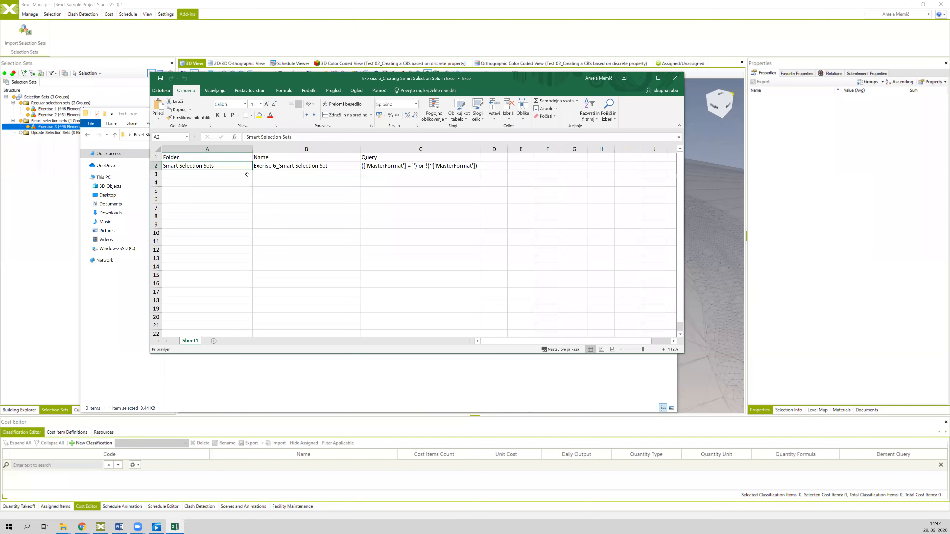
left_click(402, 177)
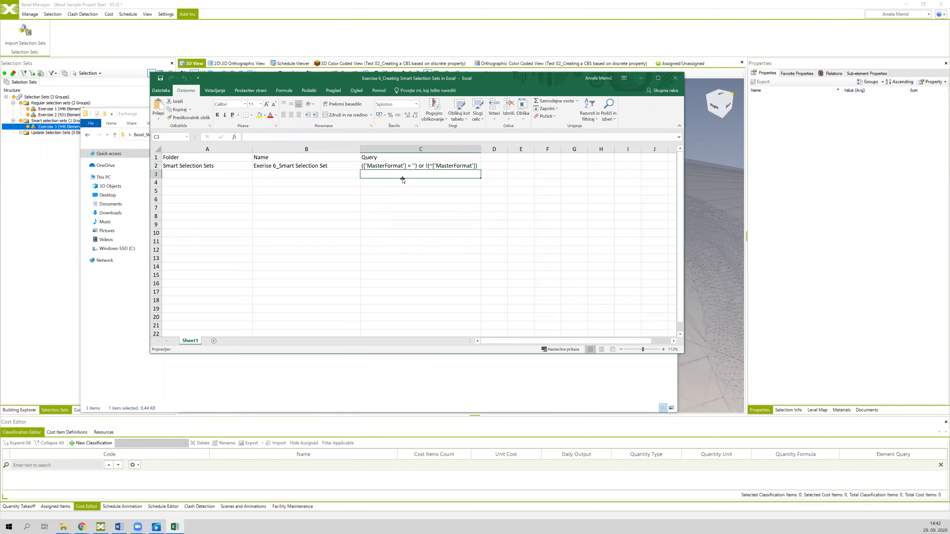
left_click(313, 168)
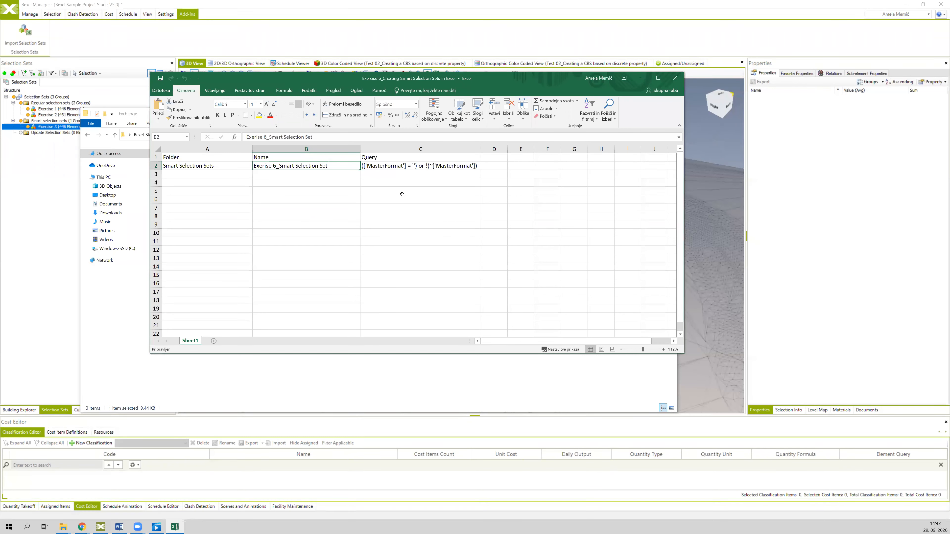
left_click(390, 167)
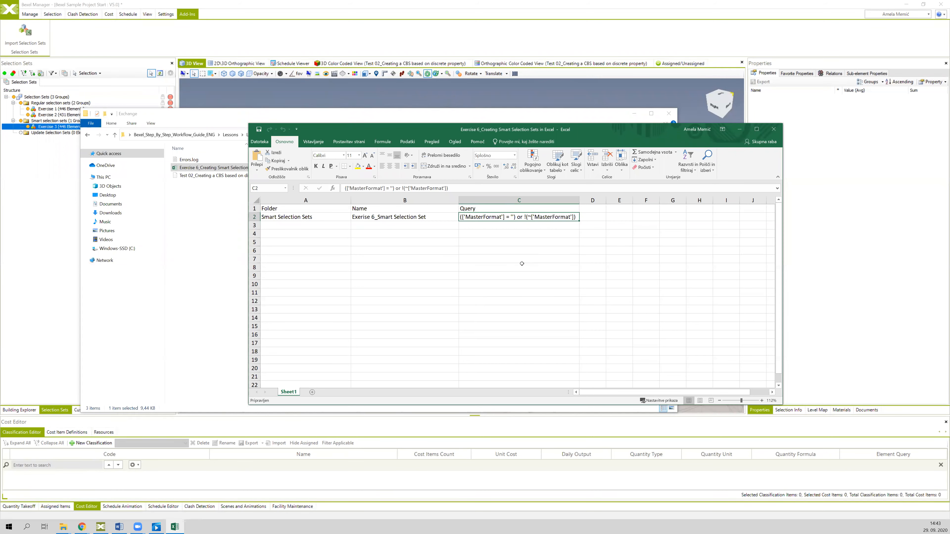
left_click(774, 129)
left_click(668, 113)
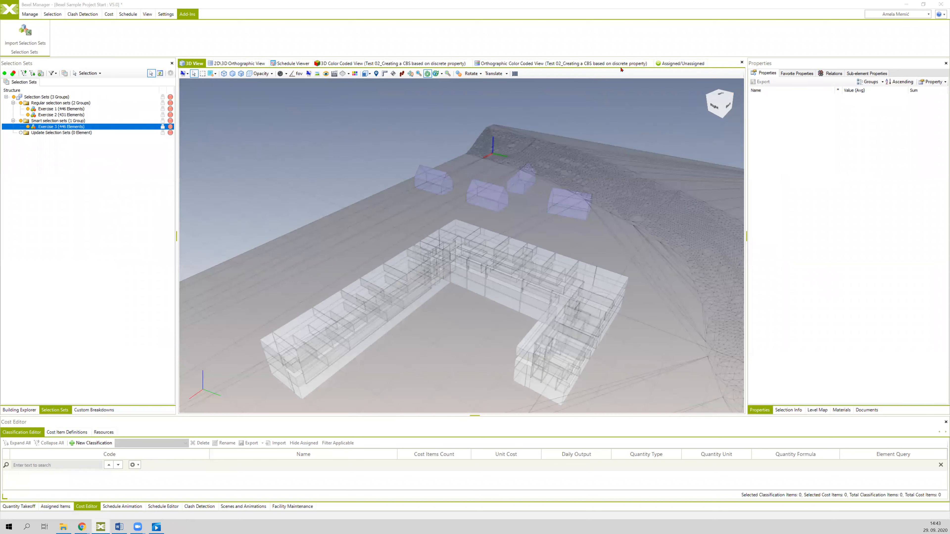
- Import selection sets from the Excel file "Exercise 6_Creating Smart Selection Sets in Excel"
left_click(34, 34)
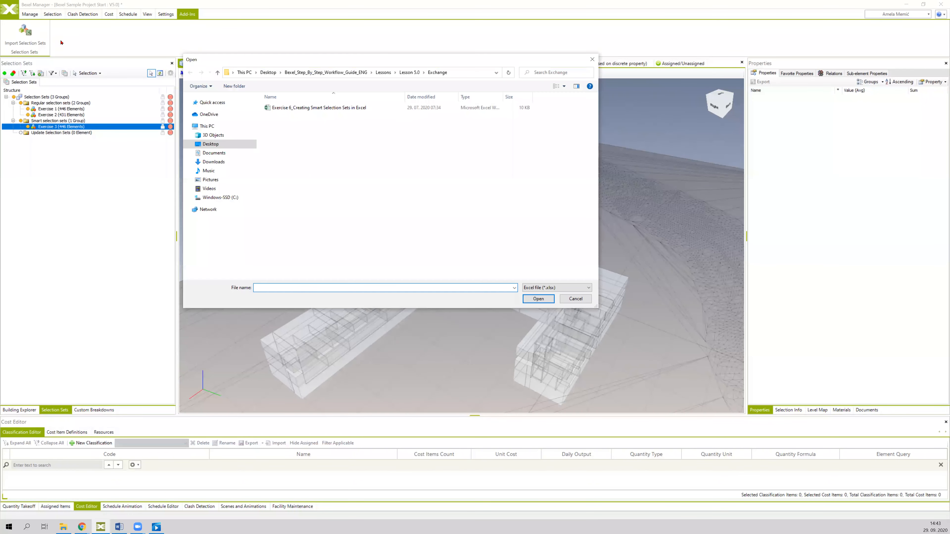
left_click(294, 109)
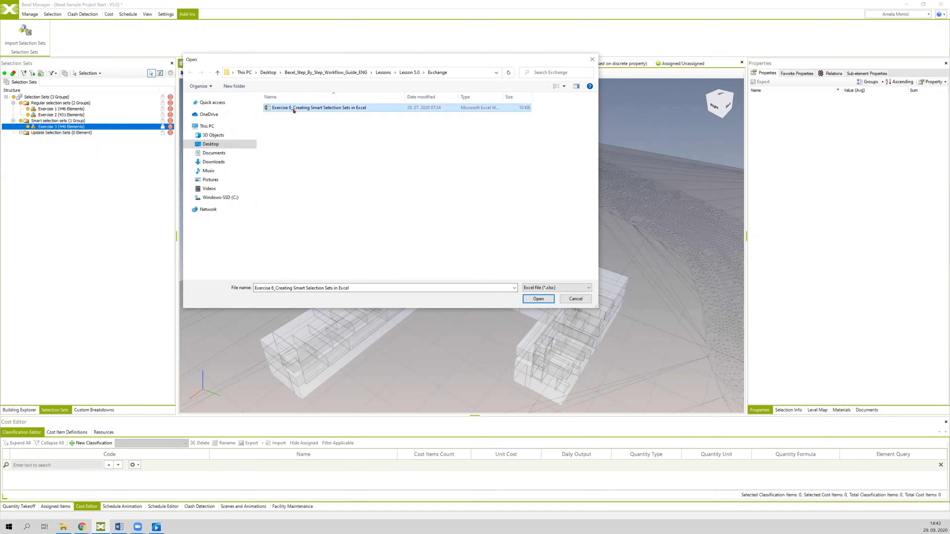
left_click(539, 302)
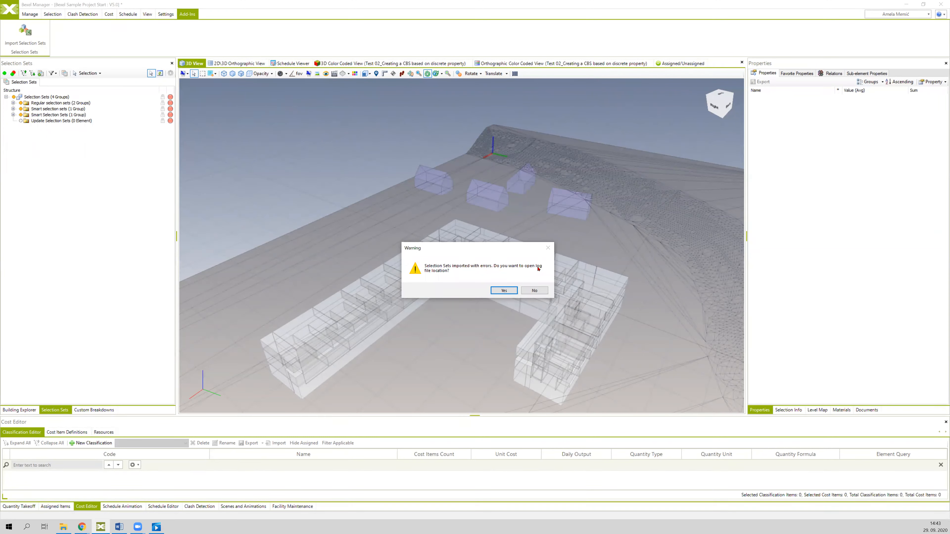
- Open the import's Errors.log from its file location, read the reported errors and close the log
left_click(501, 292)
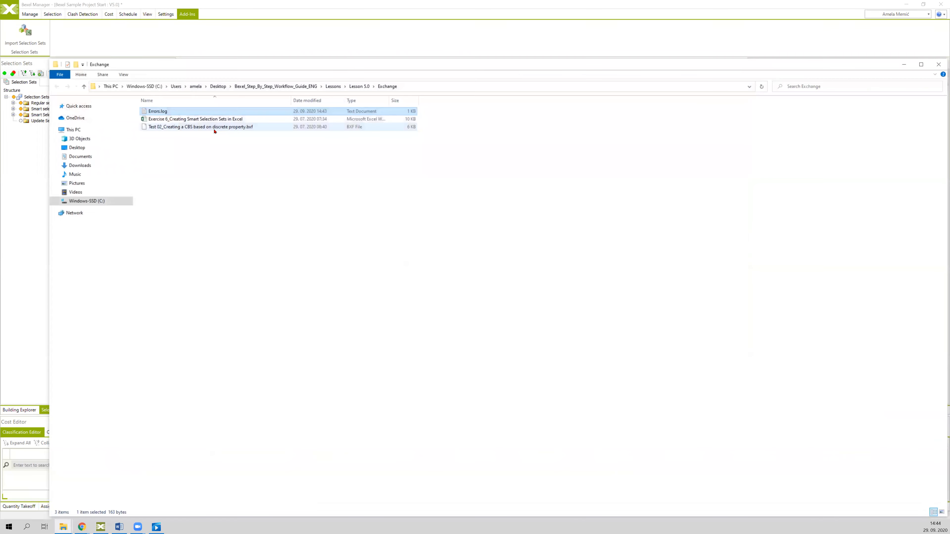
double_click(164, 111)
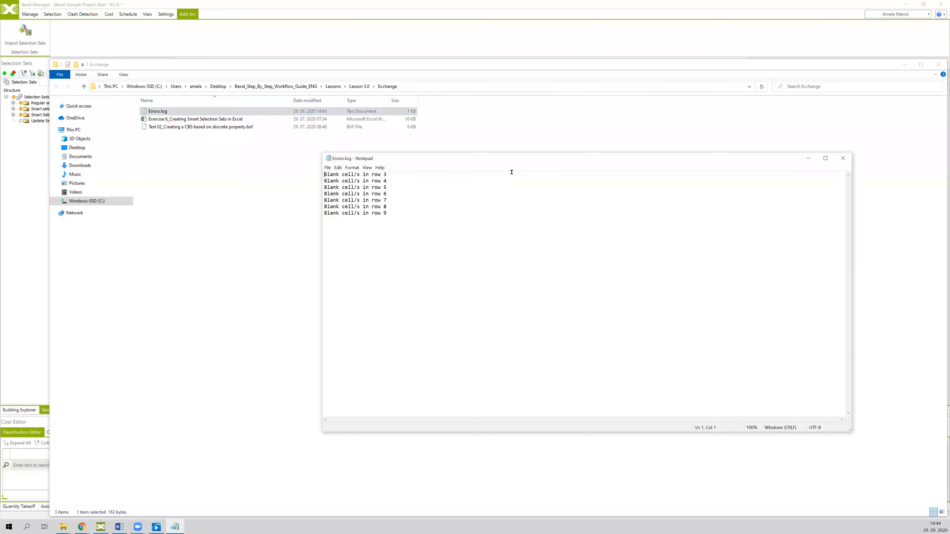
left_click(843, 158)
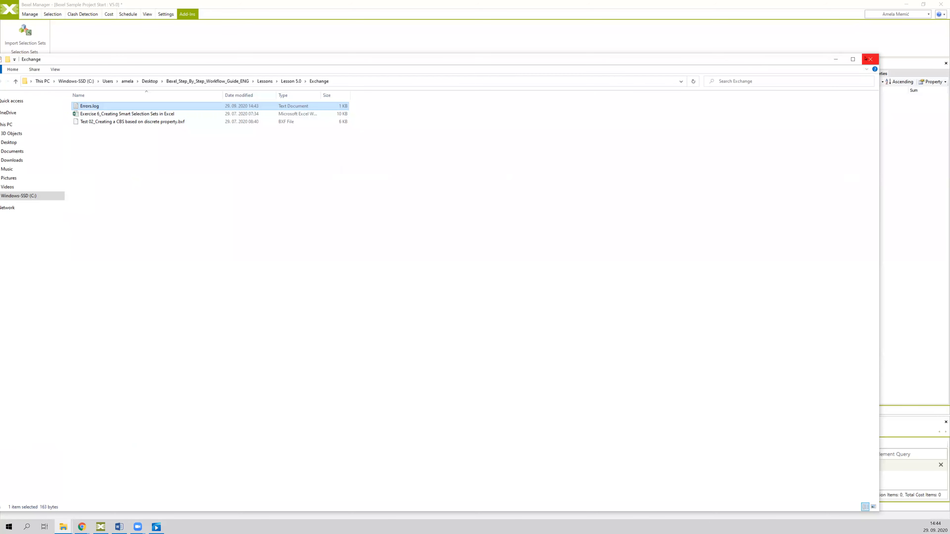
- Close the Exchange folder, expand both smart selection set folders and highlight the elements of the imported smart selection set in the model
left_click(870, 59)
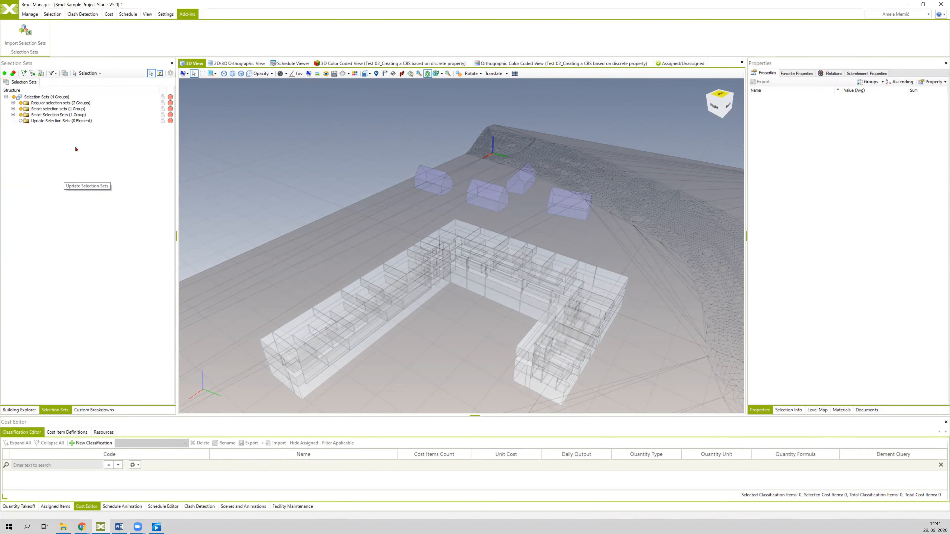
left_click(13, 109)
left_click(13, 120)
left_click(59, 127)
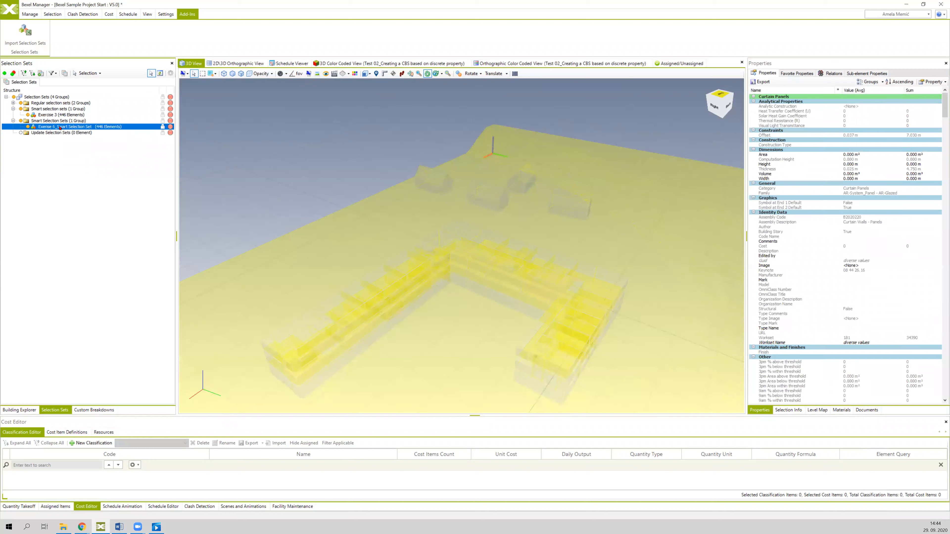
middle_click_drag(243, 145, 327, 117)
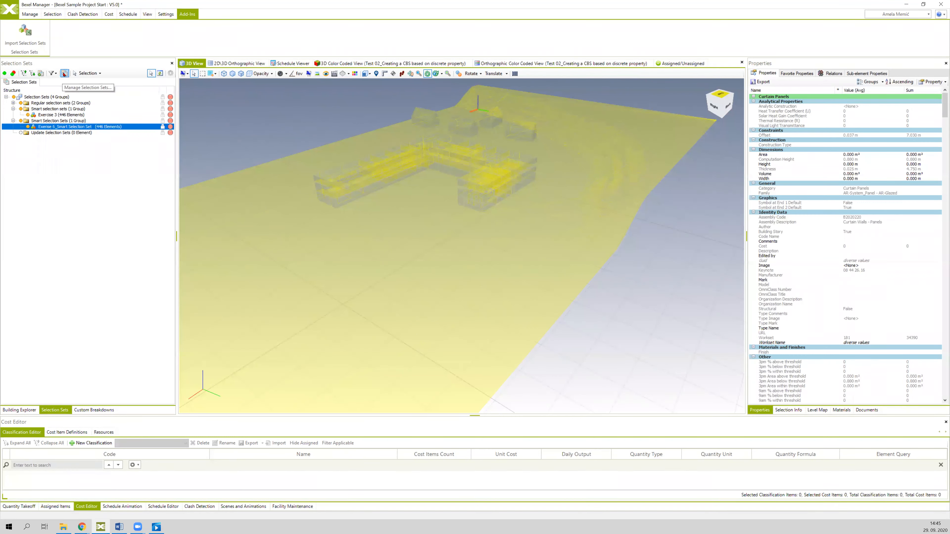
- Edit the imported smart selection set in the selection set manager, rename it Exercise 4 and check its MasterFormat rule
left_click(64, 74)
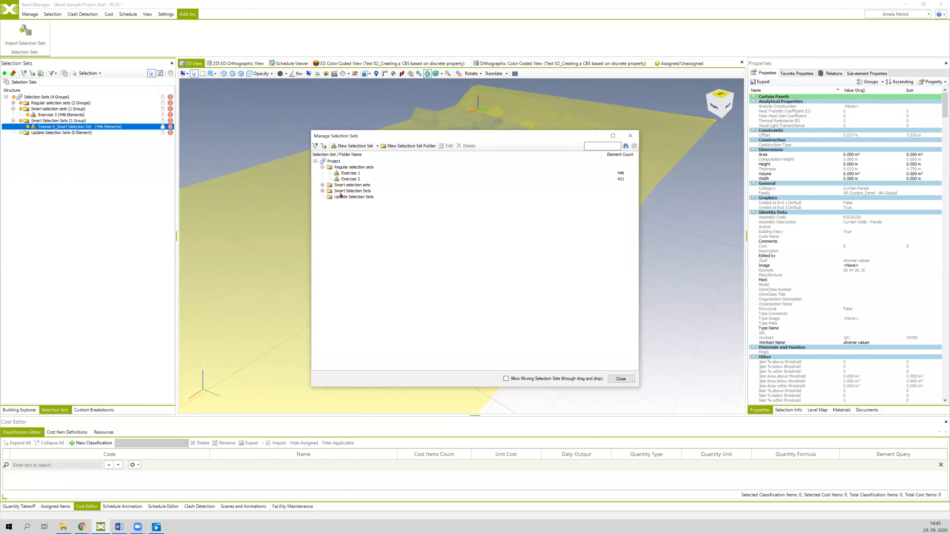
left_click(323, 191)
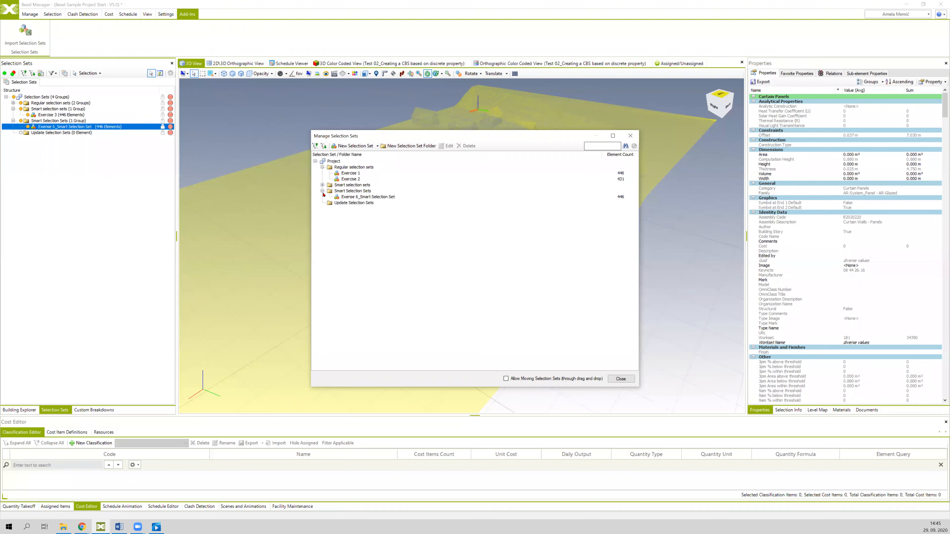
left_click(356, 197)
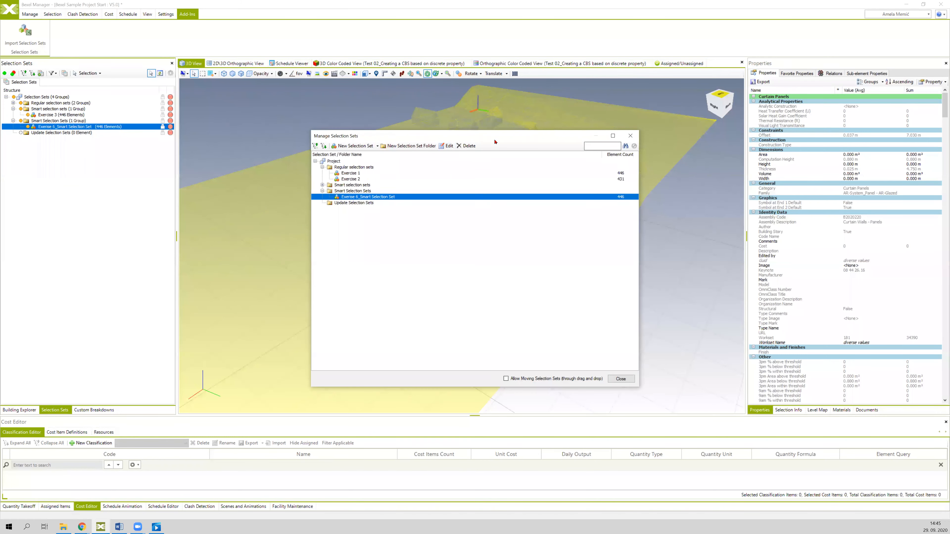
left_click_drag(493, 136, 490, 129)
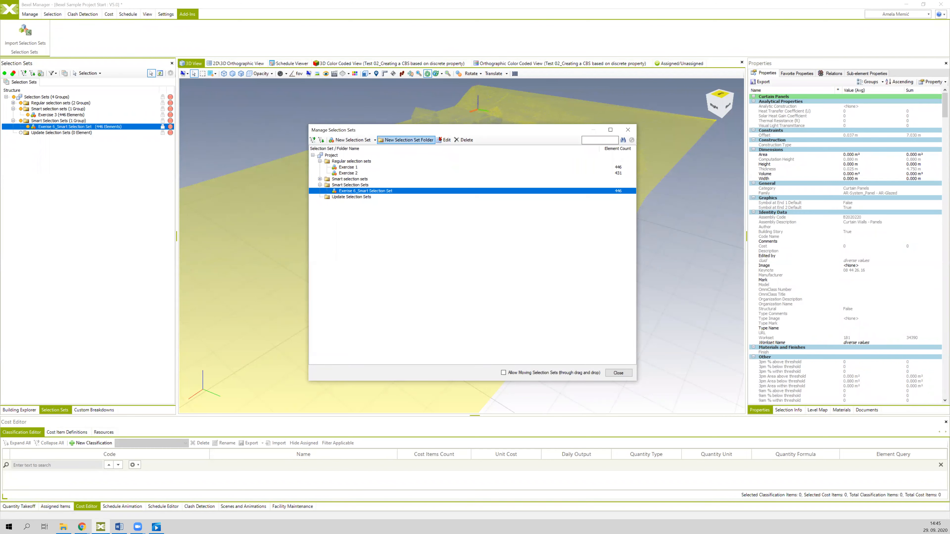
left_click(443, 141)
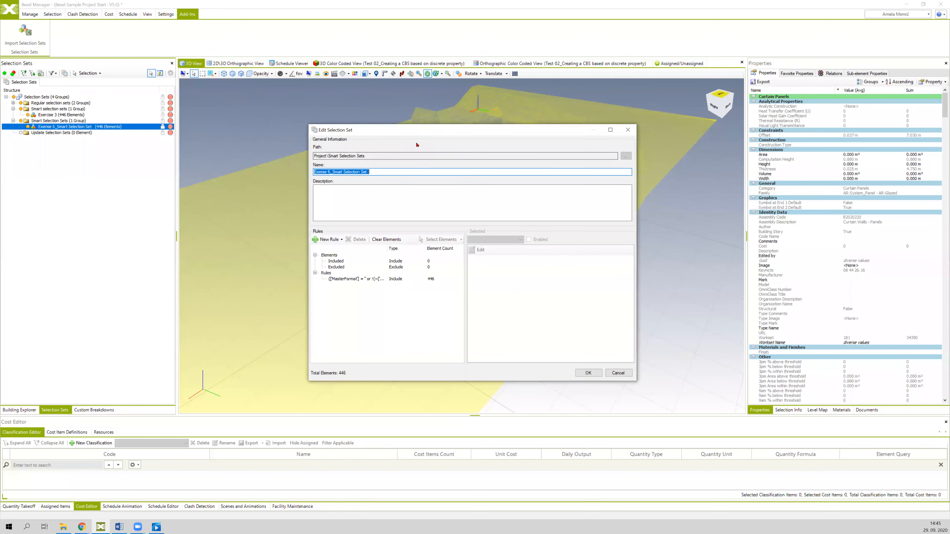
type("Exercise 4")
left_click(375, 329)
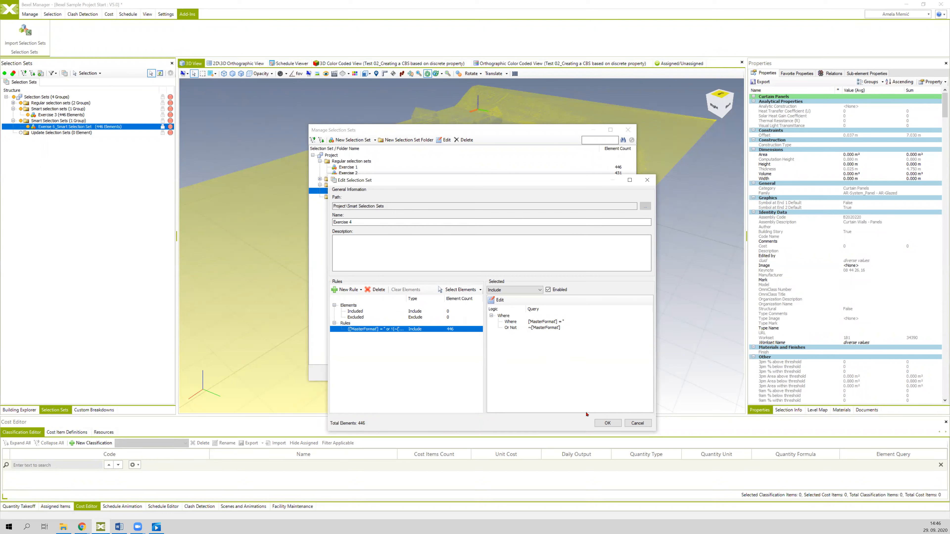
left_click(607, 422)
- Allow moving selection sets and move Exercise 4 into the "Smart selection sets" folder that contains Exercise 3
left_click(504, 373)
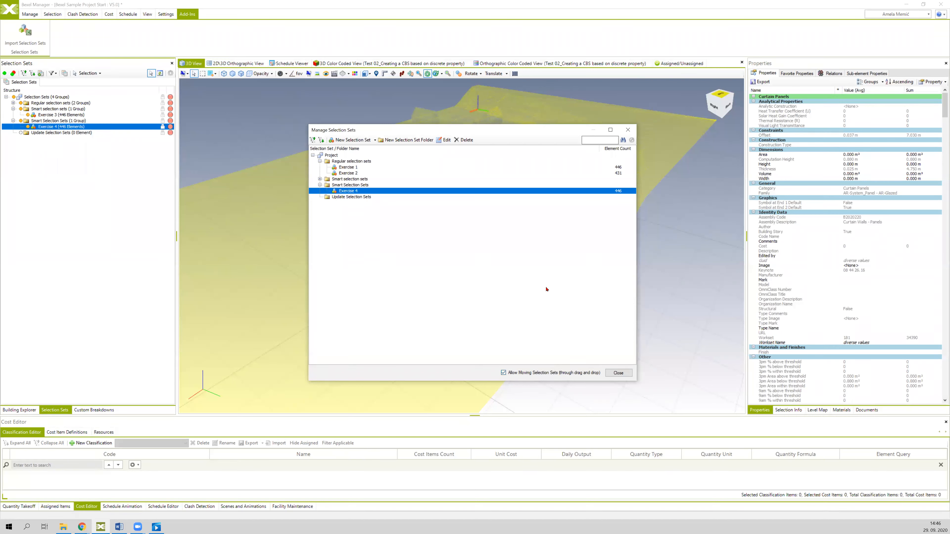
left_click_drag(351, 191, 353, 180)
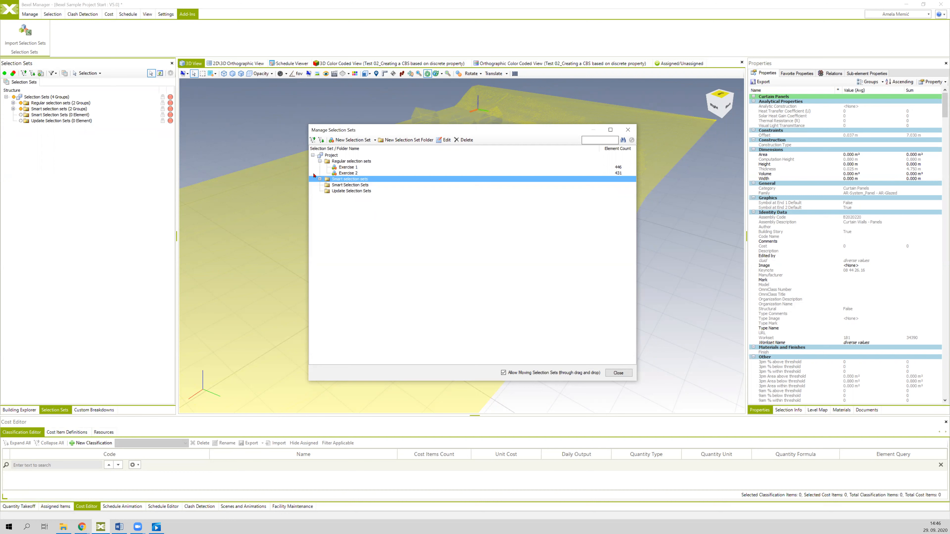
left_click(321, 179)
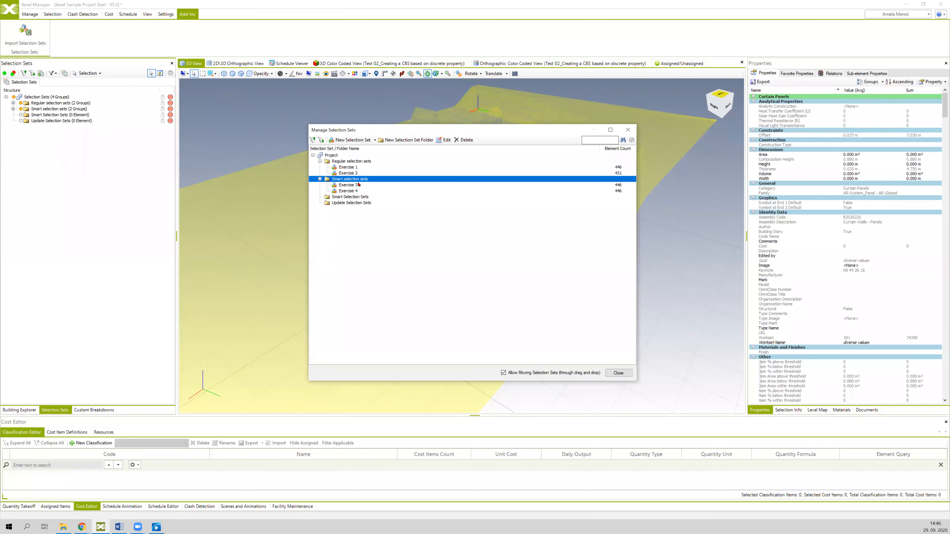
- Delete the empty imported "Smart Selection Sets" folder and close the selection set manager
left_click(358, 197)
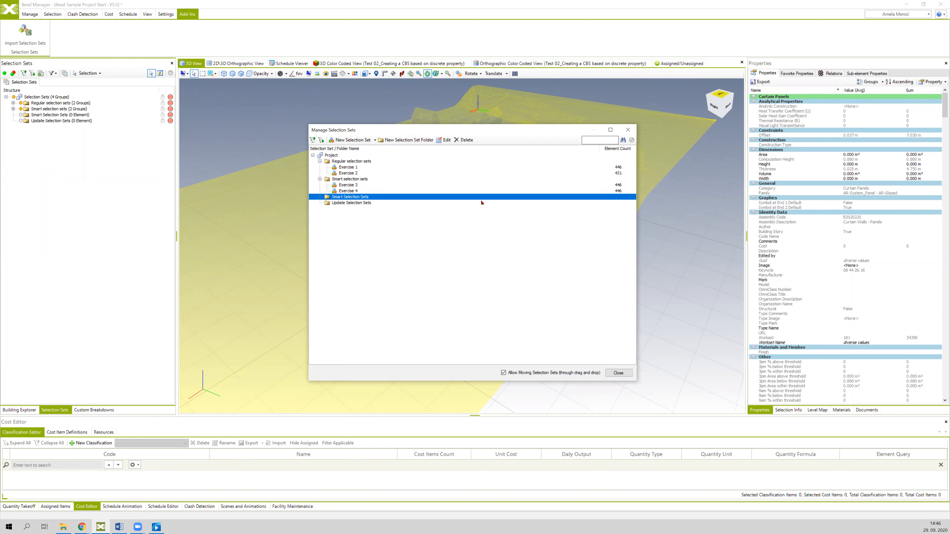
left_click(465, 140)
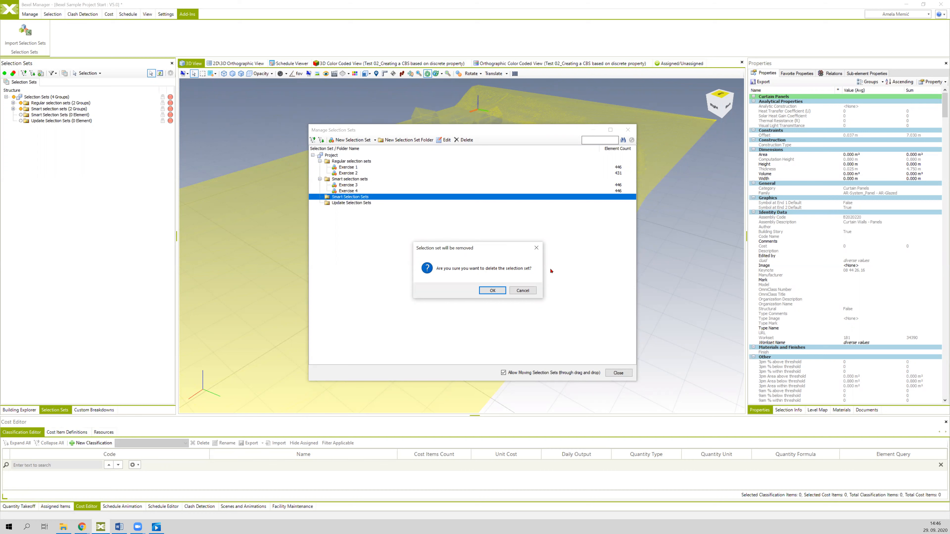
left_click_drag(490, 249, 482, 238)
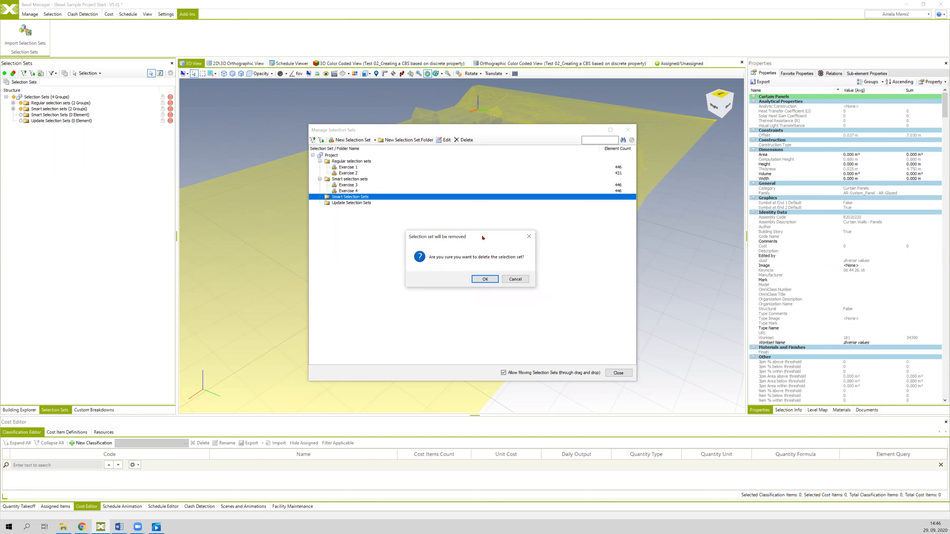
left_click(484, 279)
left_click_drag(412, 130, 362, 99)
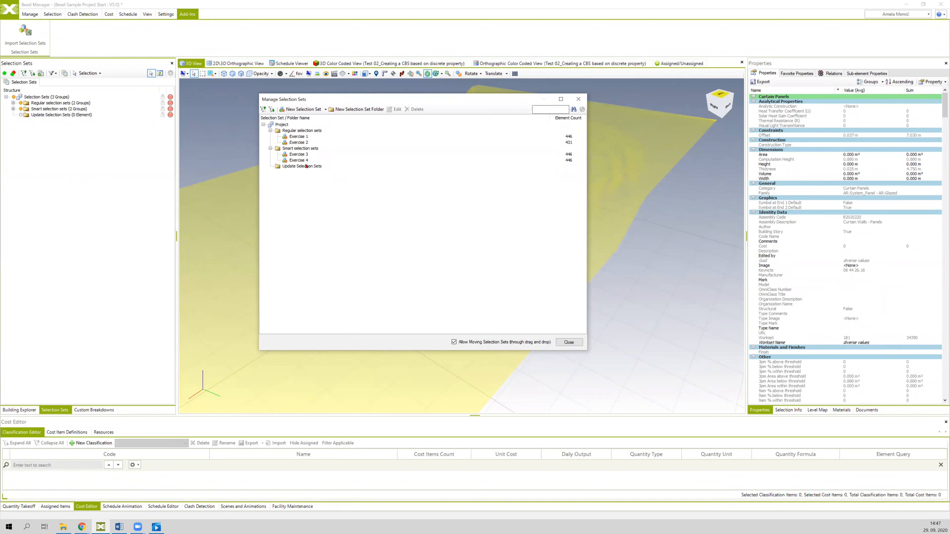
left_click(578, 100)
- Show all model elements again in the 3D view and expand the "Regular selection sets" folder
middle_click_drag(294, 105, 501, 102)
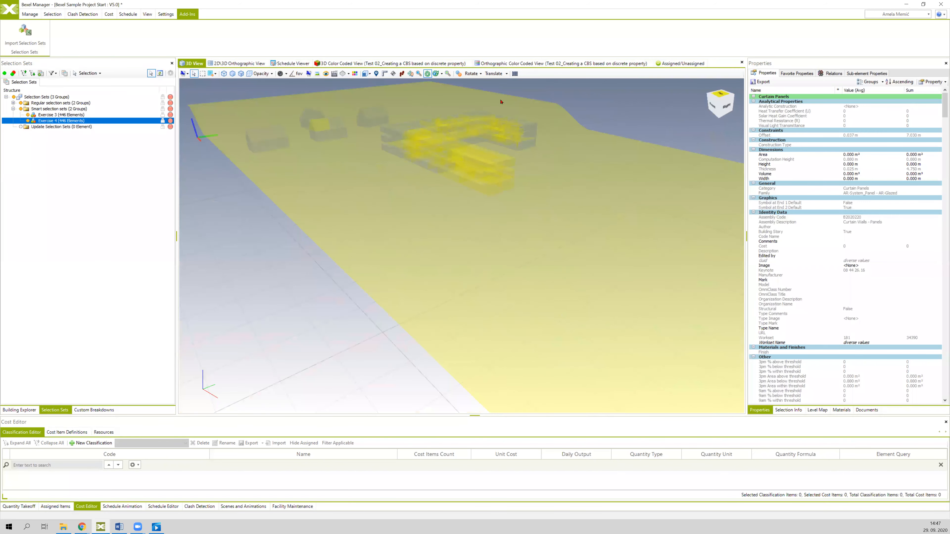
scroll(436, 308, "down", 4)
right_click(232, 95)
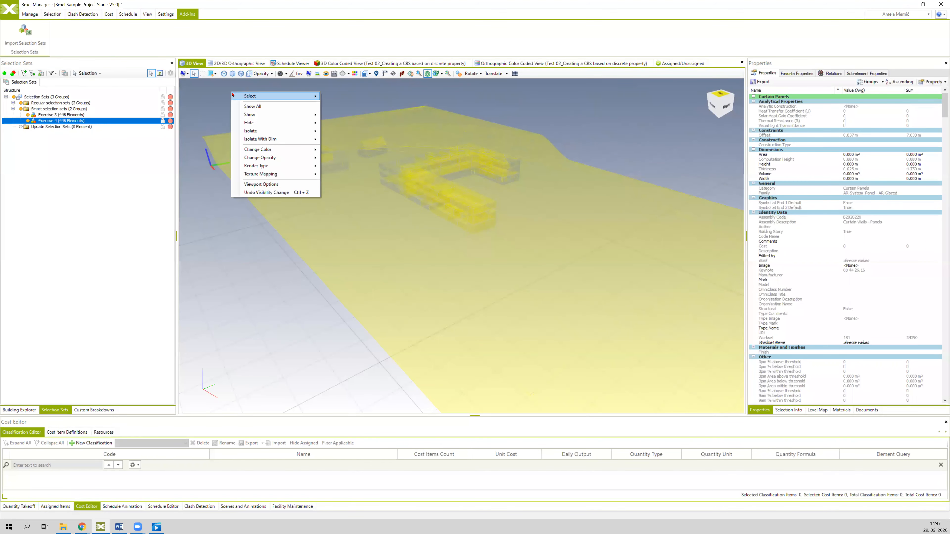
left_click(260, 107)
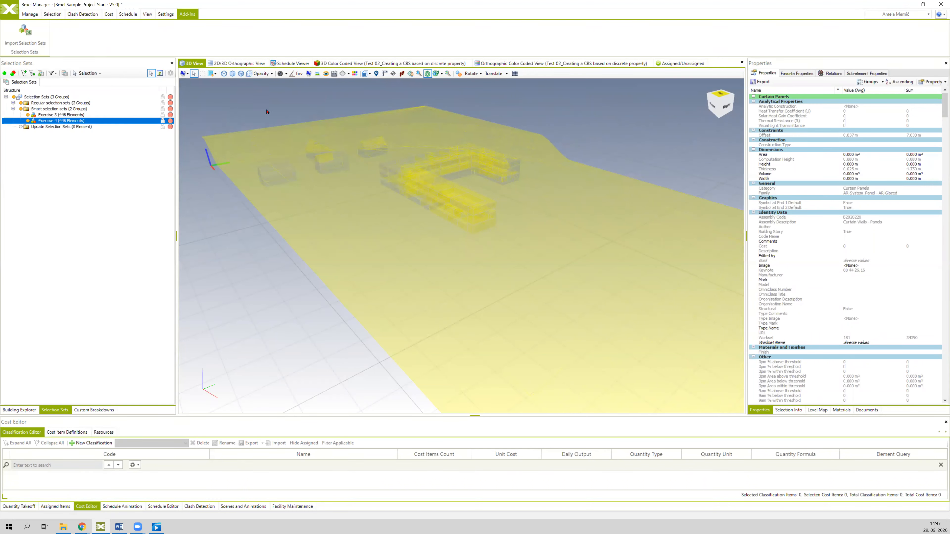
middle_click_drag(247, 100, 353, 150)
left_click(13, 102)
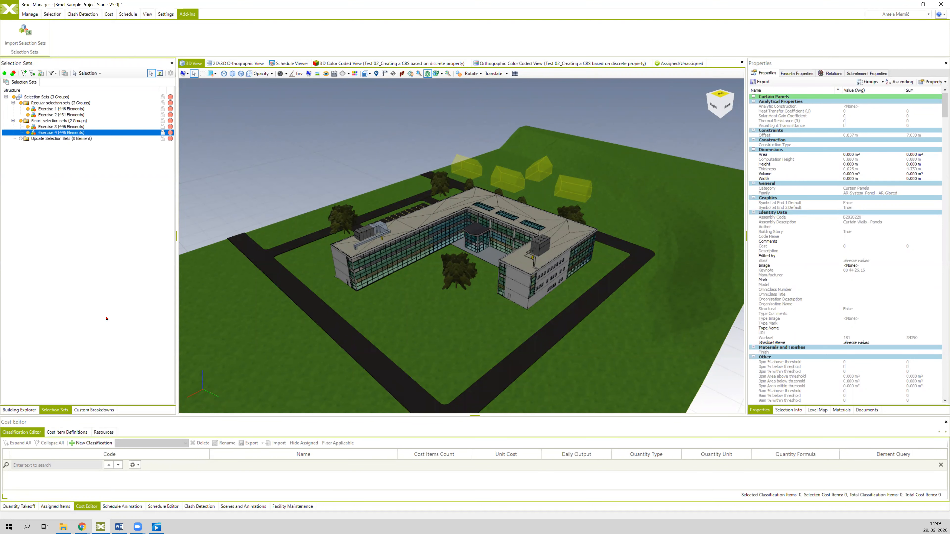
left_click_drag(226, 271, 240, 207)
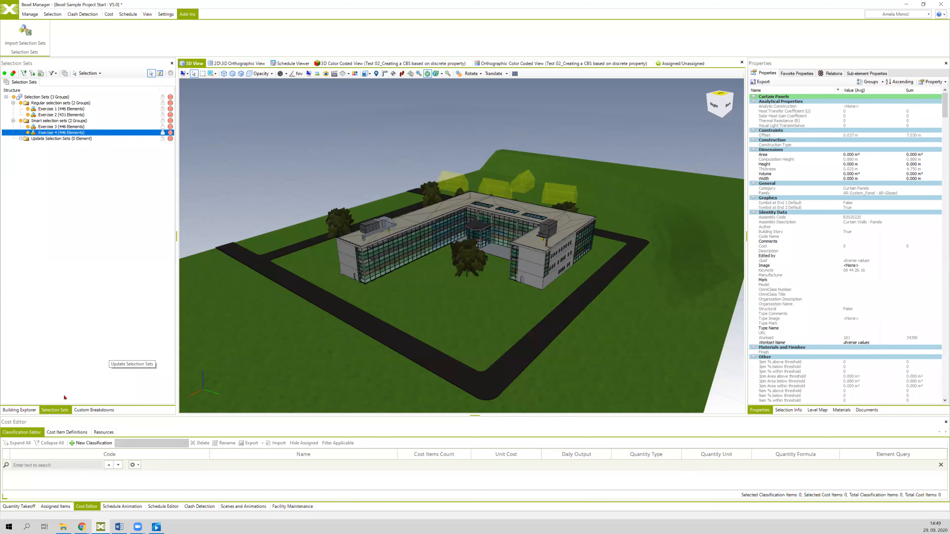
- Examine the MasterFormat groups of the custom breakdown "Test 02_Creating a CBS based on discrete property" and clear the element selection
left_click(99, 410)
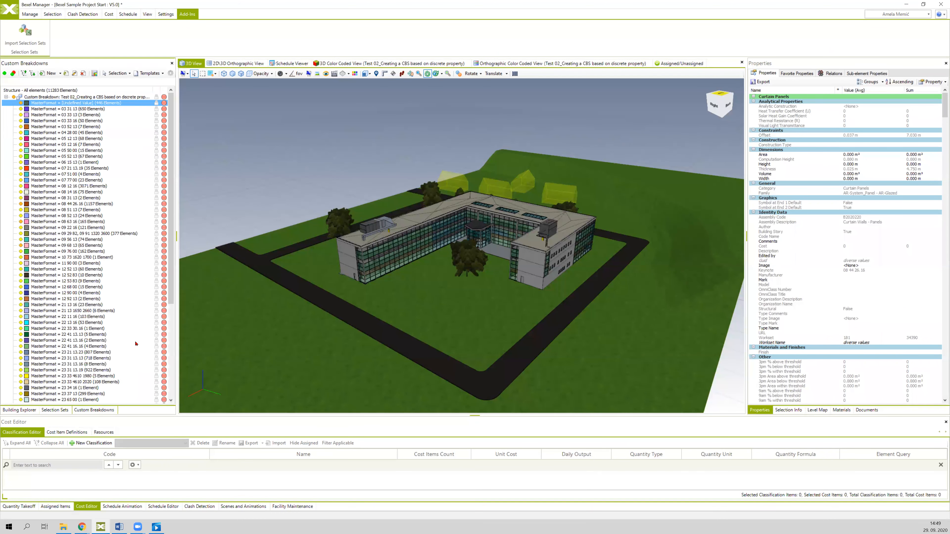
left_click_drag(170, 291, 170, 386)
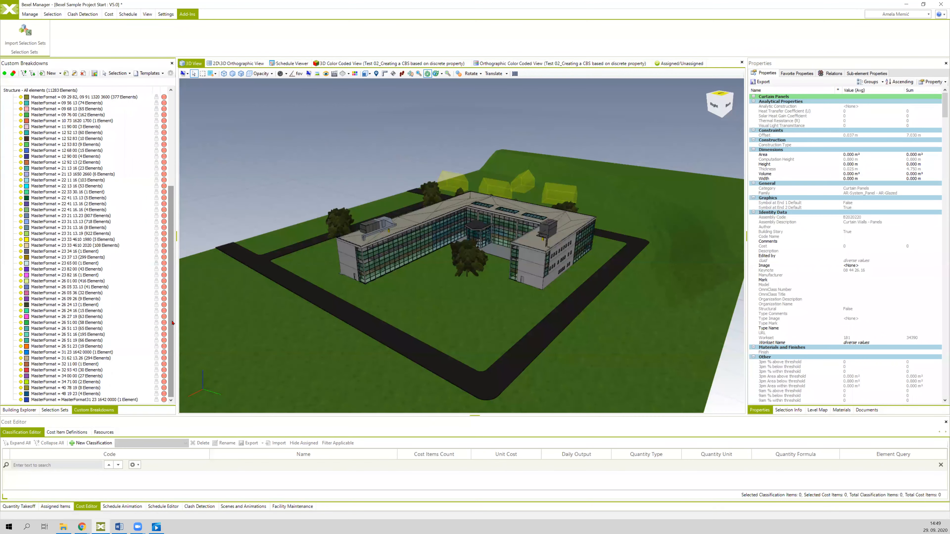
left_click_drag(170, 322, 172, 204)
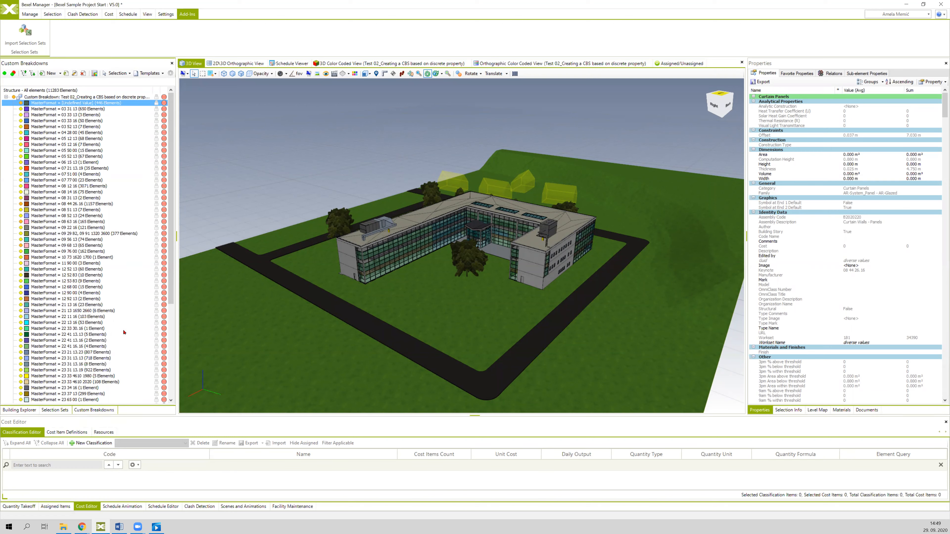
left_click(45, 102, "ctrl")
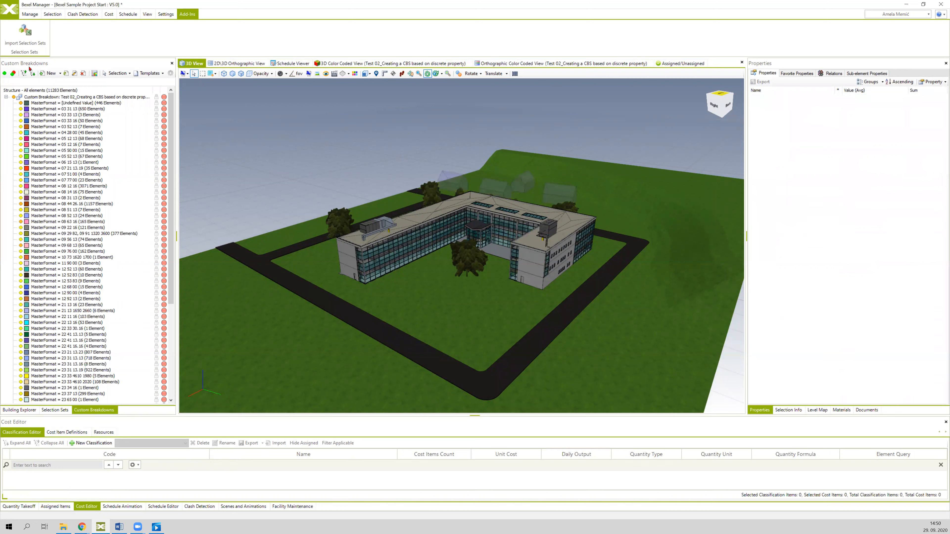
- Start a blank custom breakdown named Exercise 5, keeping the Buildings type
left_click(60, 73)
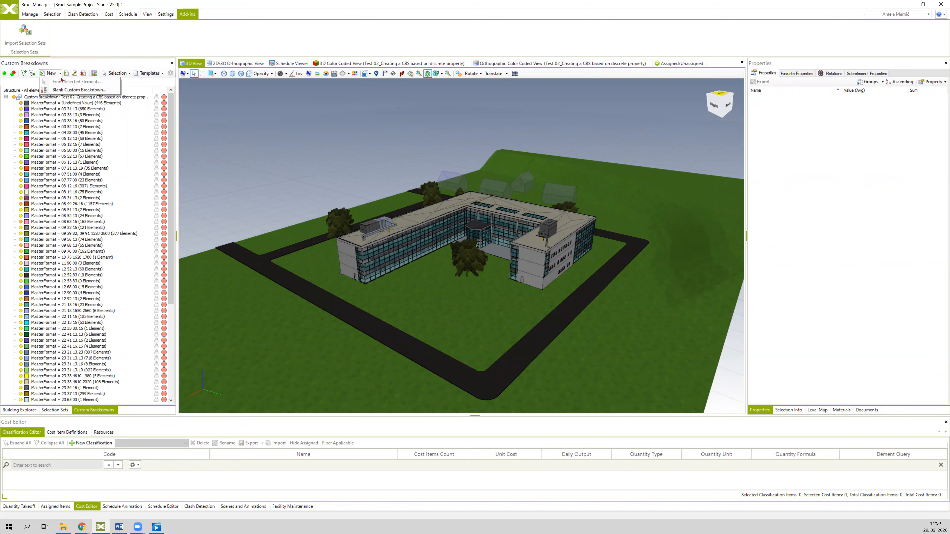
left_click(78, 91)
triple_click(315, 159)
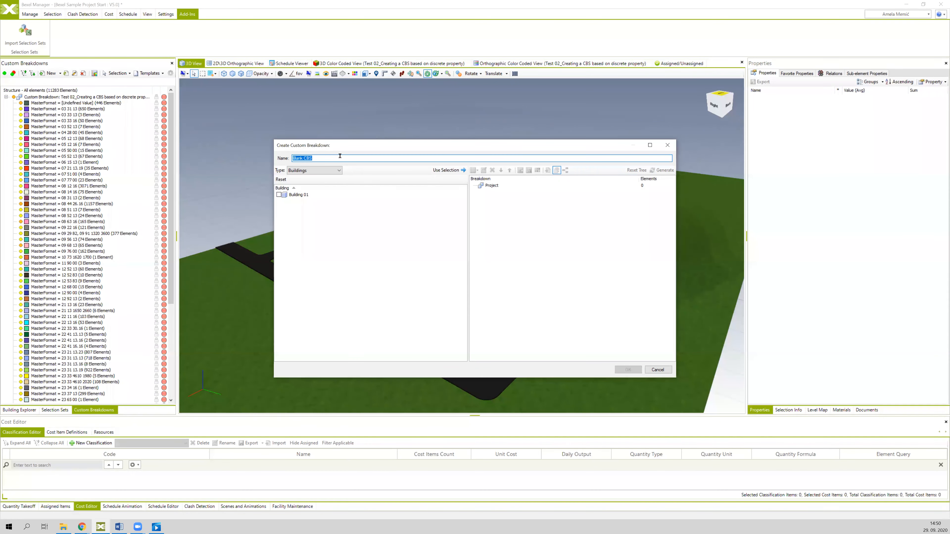
type("E")
type("5")
left_click(317, 170)
type("xercise")
left_click(321, 171)
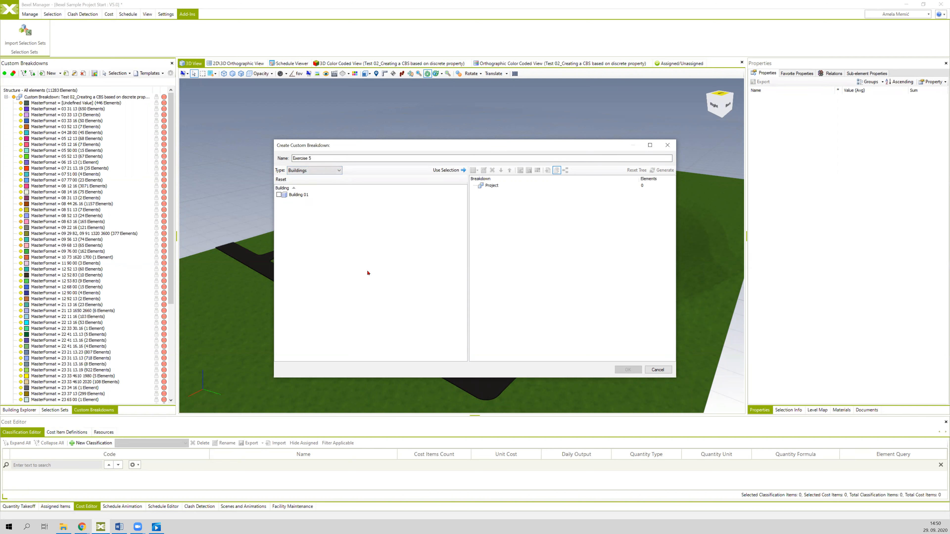
- Assign the elements of Building 01 to the Project node of the Exercise 5 breakdown
left_click_drag(400, 146, 380, 130)
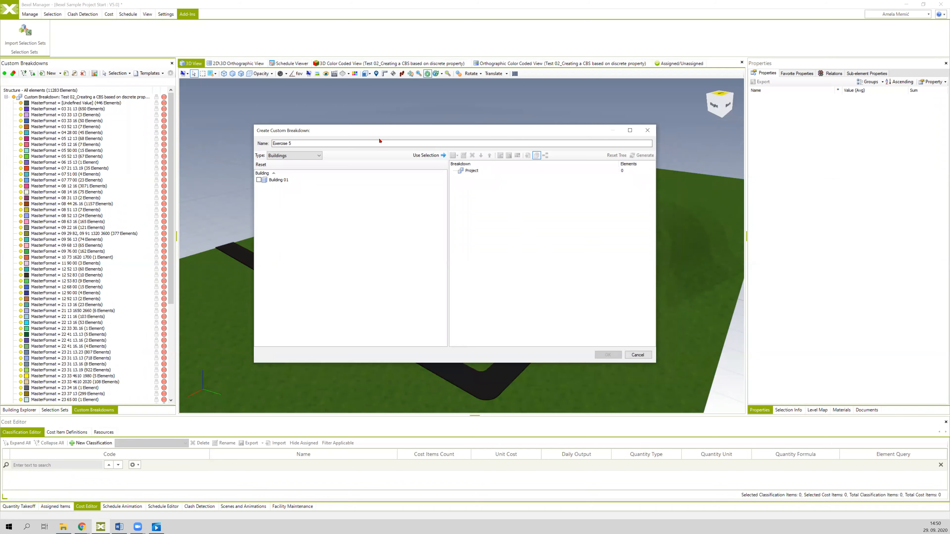
left_click(381, 141)
left_click(427, 156)
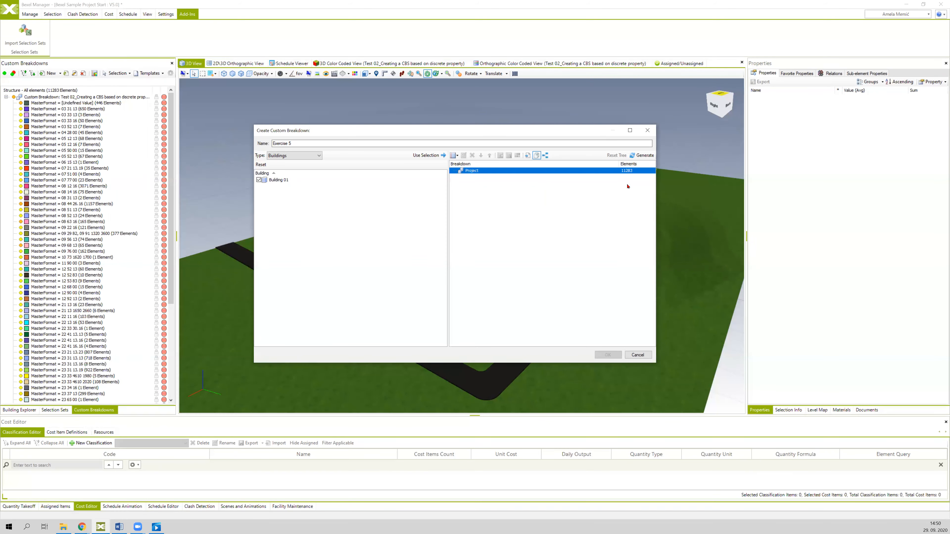
- Group the Project node's elements by the discrete property Construction Sequence
left_click(455, 155)
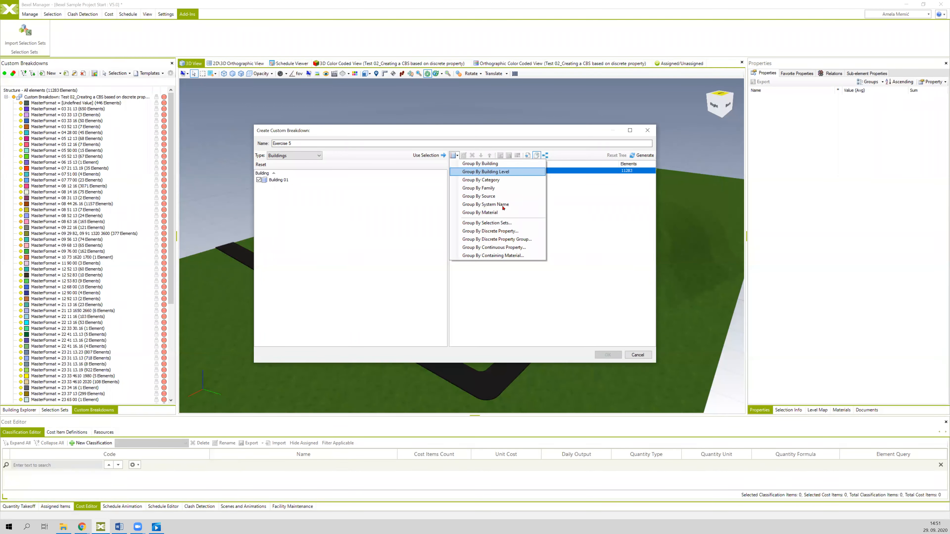
left_click(514, 231)
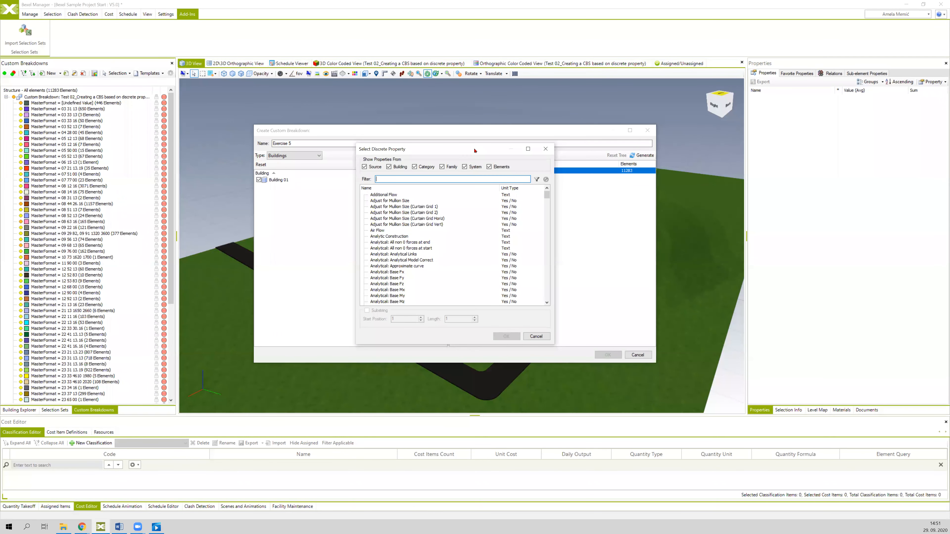
left_click_drag(475, 151, 471, 129)
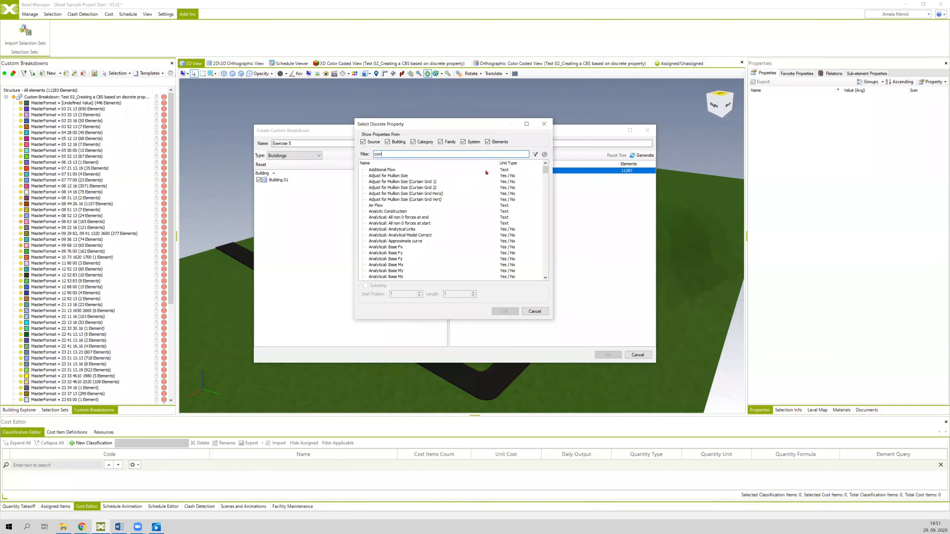
left_click(536, 154)
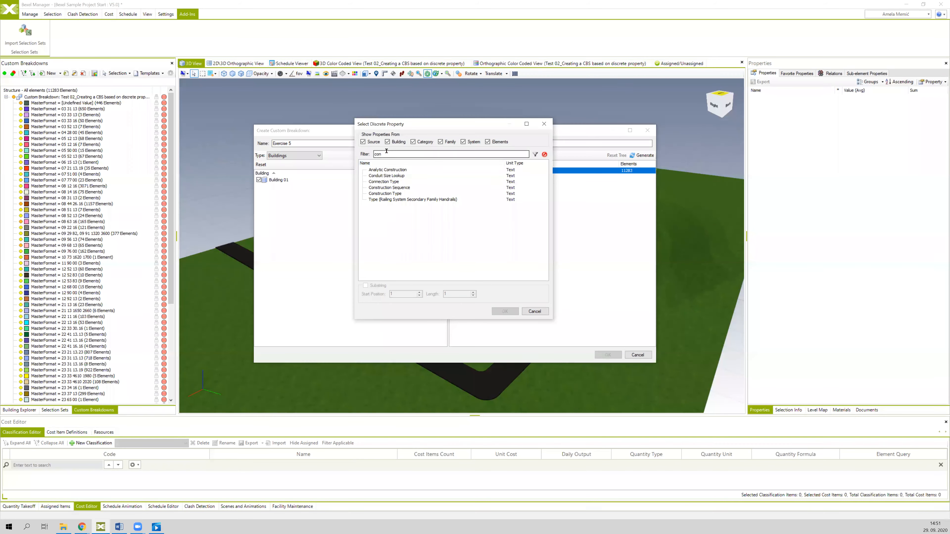
left_click(393, 189)
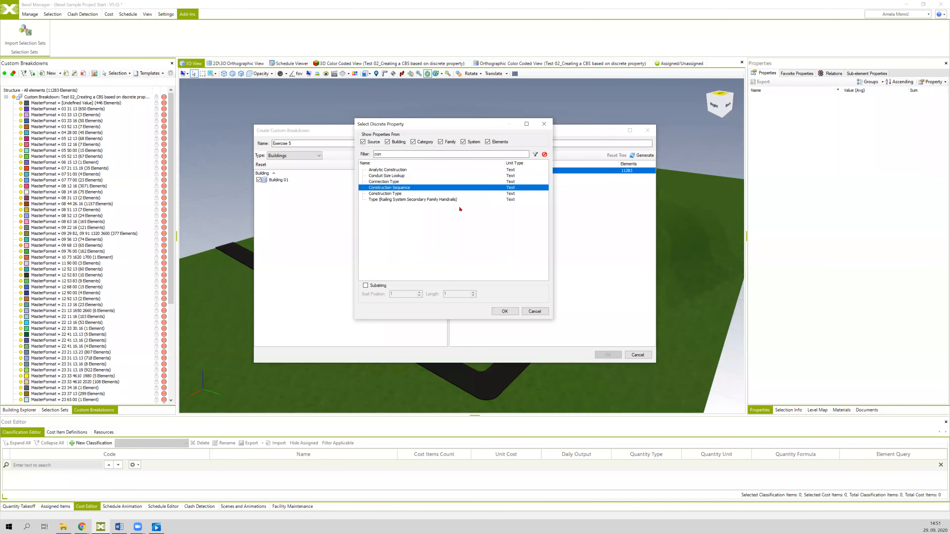
left_click(504, 311)
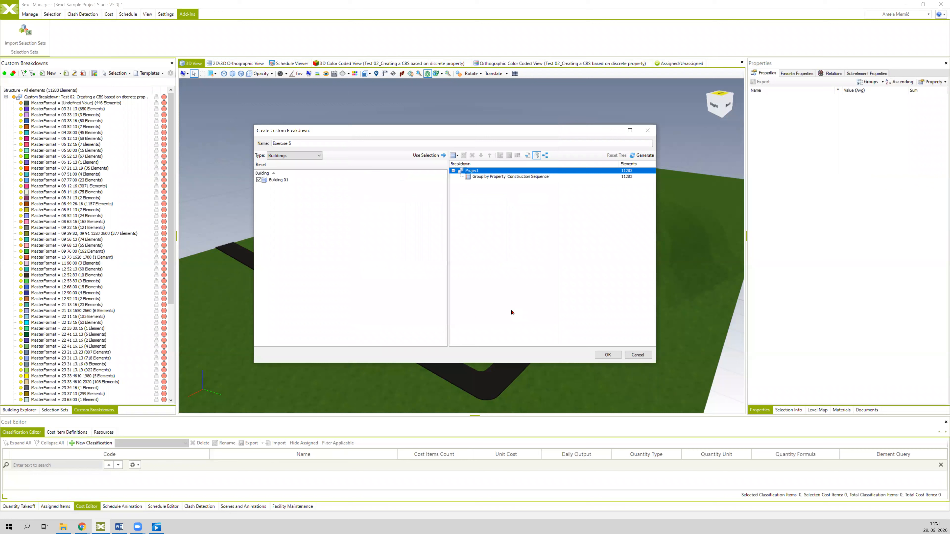
- Enable color coding for the Construction Sequence grouping and create the Exercise 5 breakdown
left_click(521, 179)
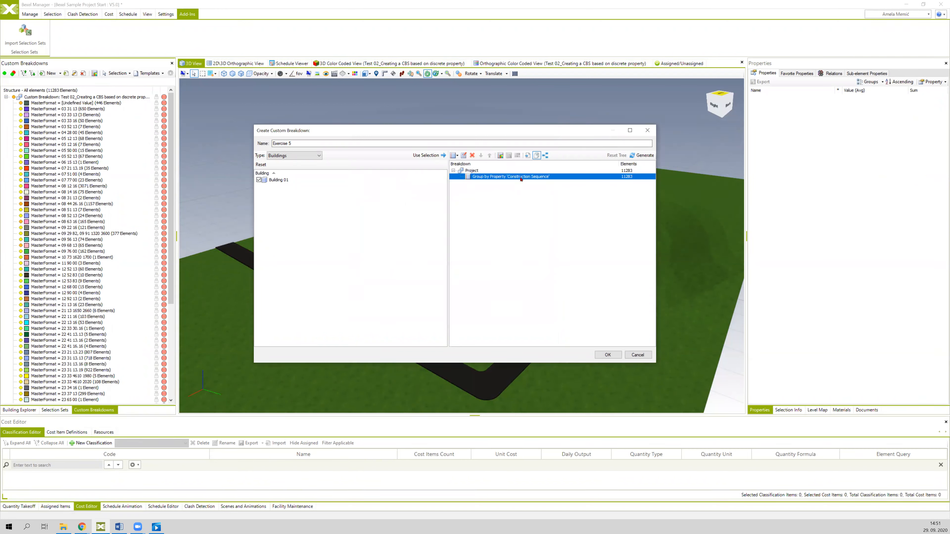
left_click(500, 155)
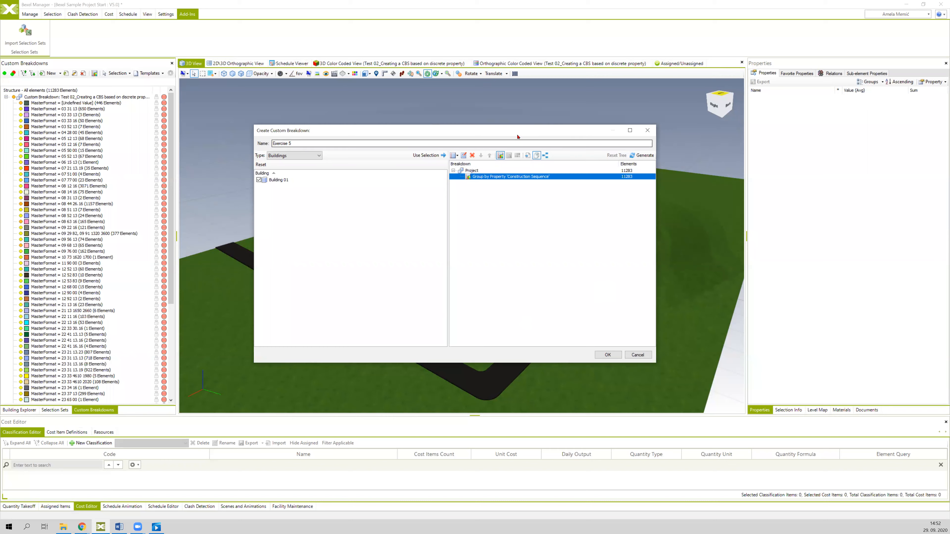
left_click(609, 354)
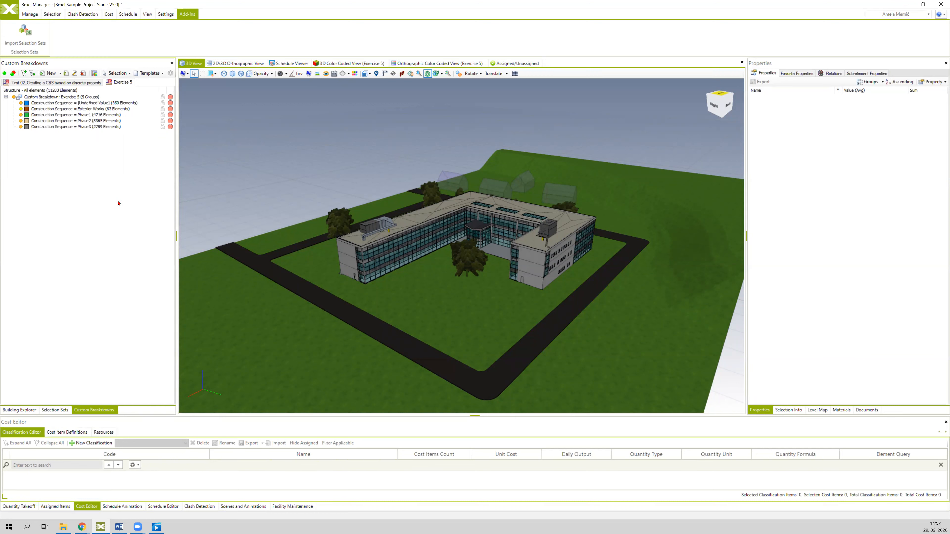
- Open the selection set manager and start the Creation Wizard for new selection sets from a custom breakdown
left_click(55, 410)
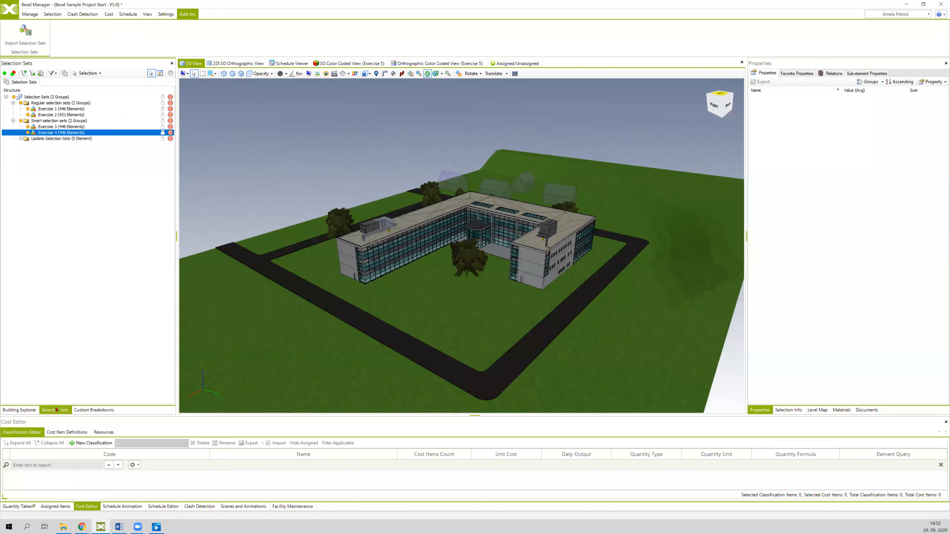
left_click(90, 410)
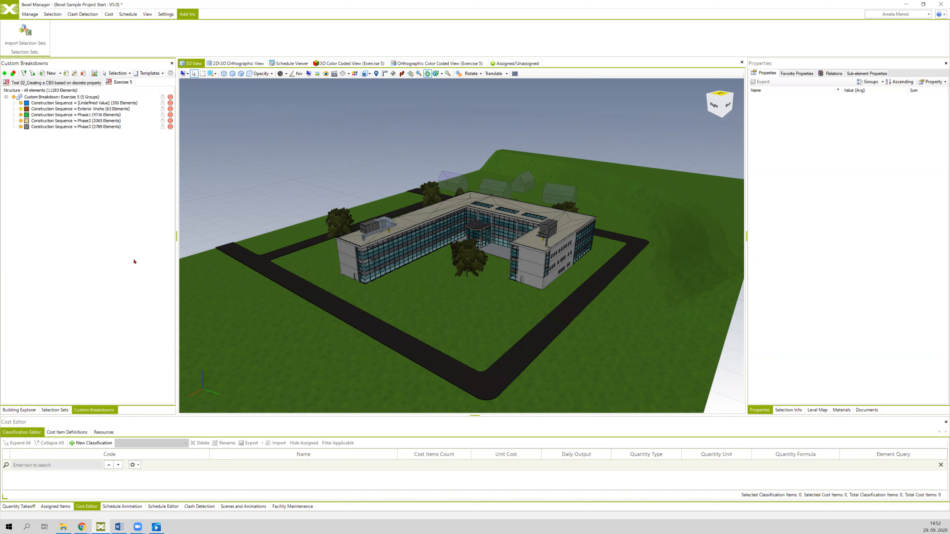
left_click(54, 410)
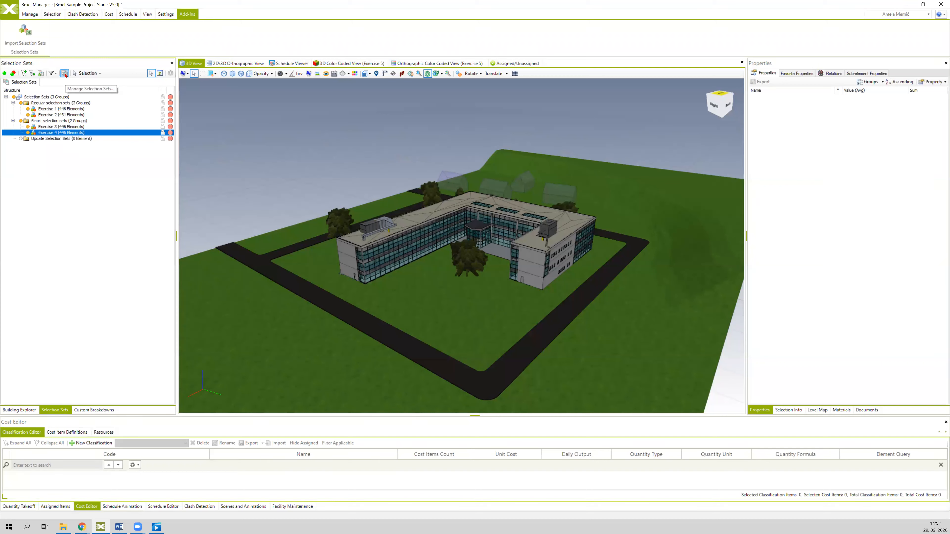
left_click(60, 181)
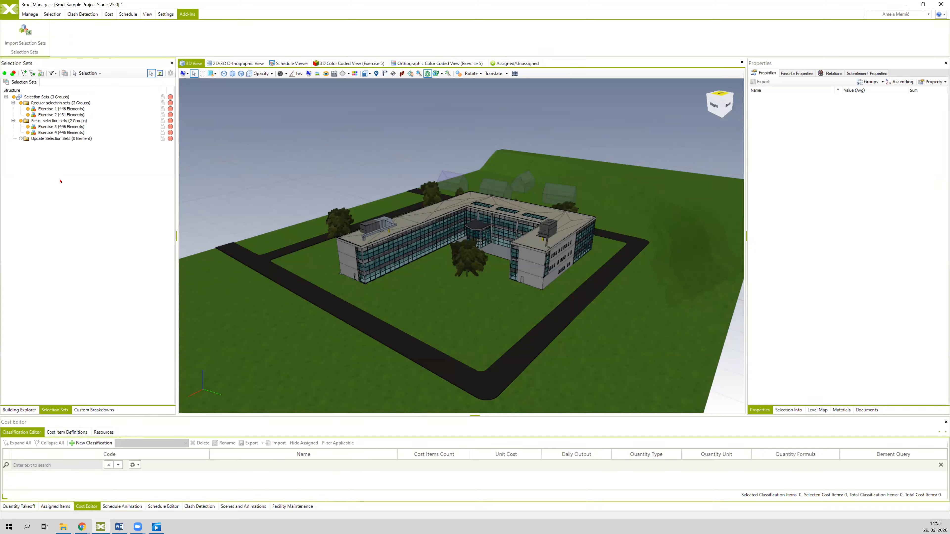
left_click(65, 74)
left_click_drag(374, 136, 375, 97)
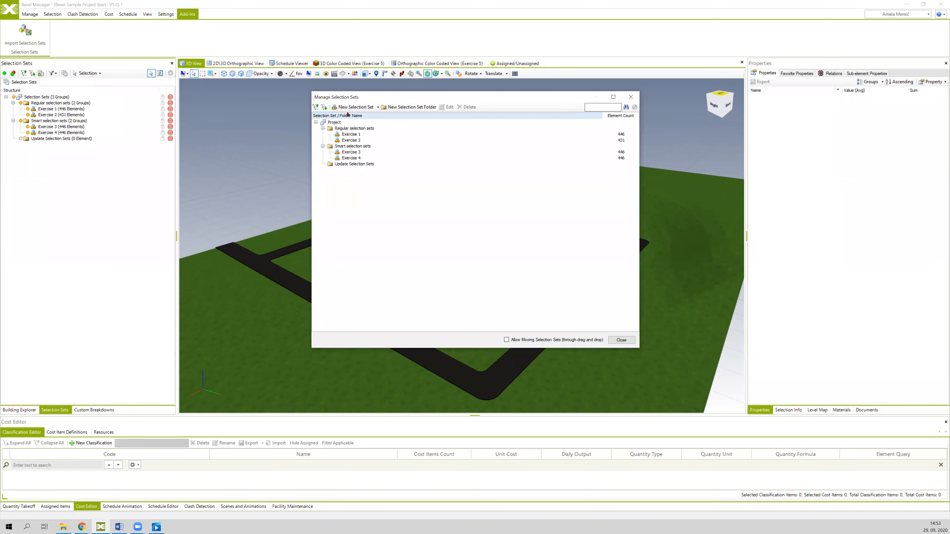
left_click(377, 108)
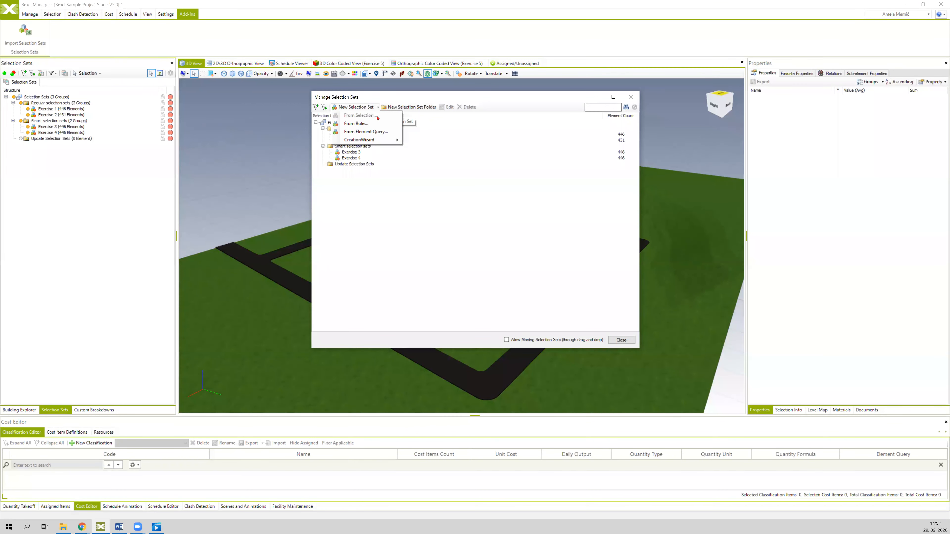
mouse_move(389, 140)
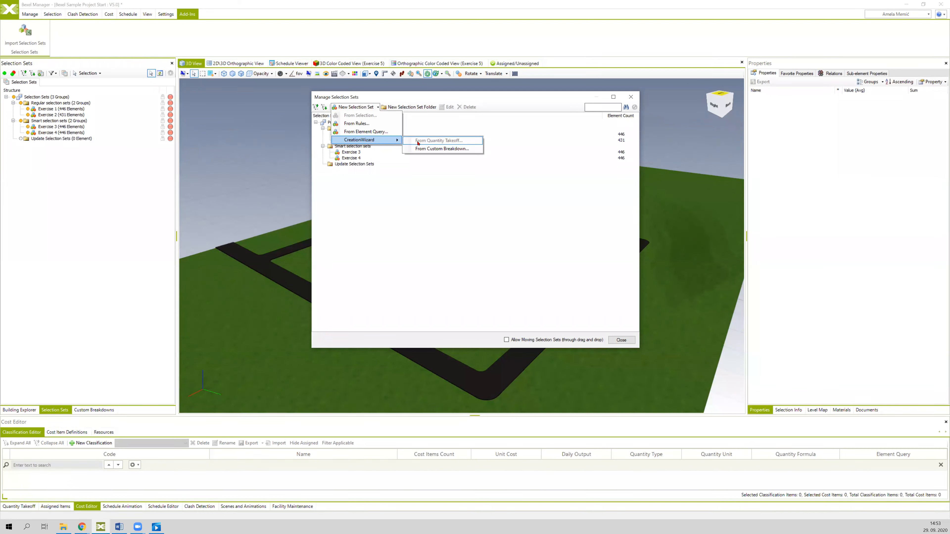
left_click(469, 149)
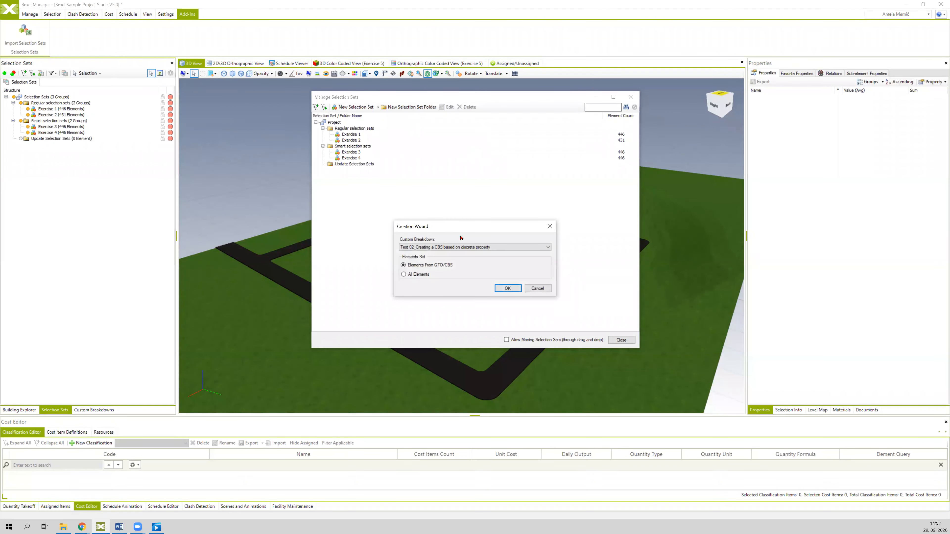
- Generate selection sets from the Exercise 5 breakdown, keeping Elements From QTO/CBS, and close the selection set manager
left_click_drag(465, 229, 431, 201)
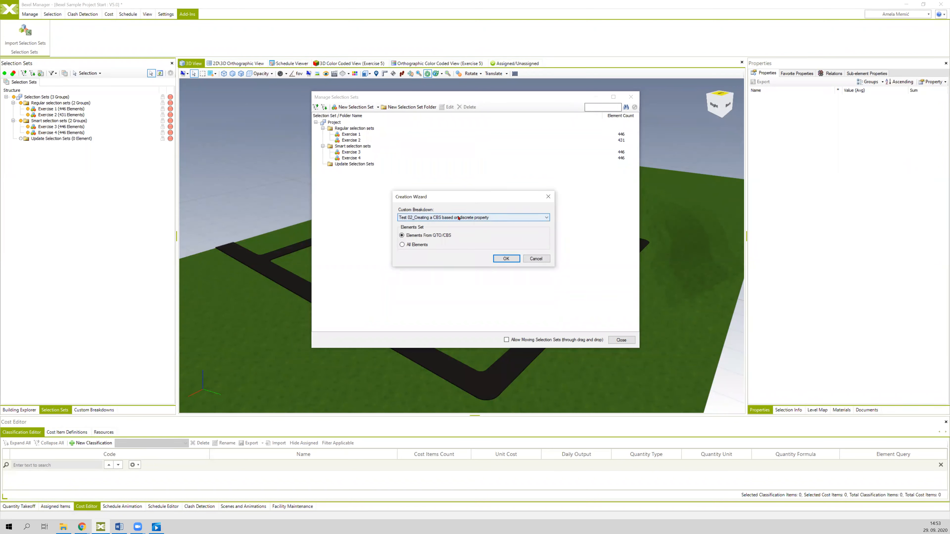
left_click(466, 218)
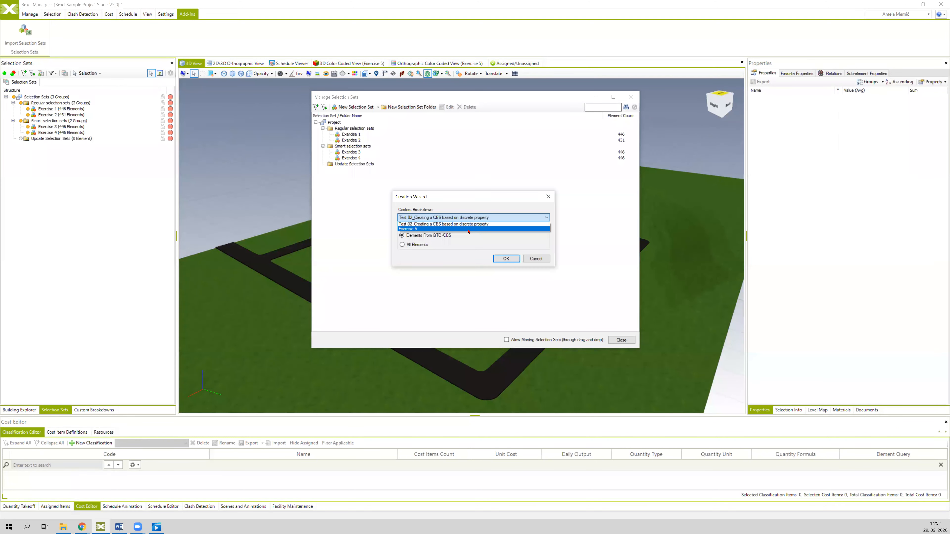
left_click(468, 229)
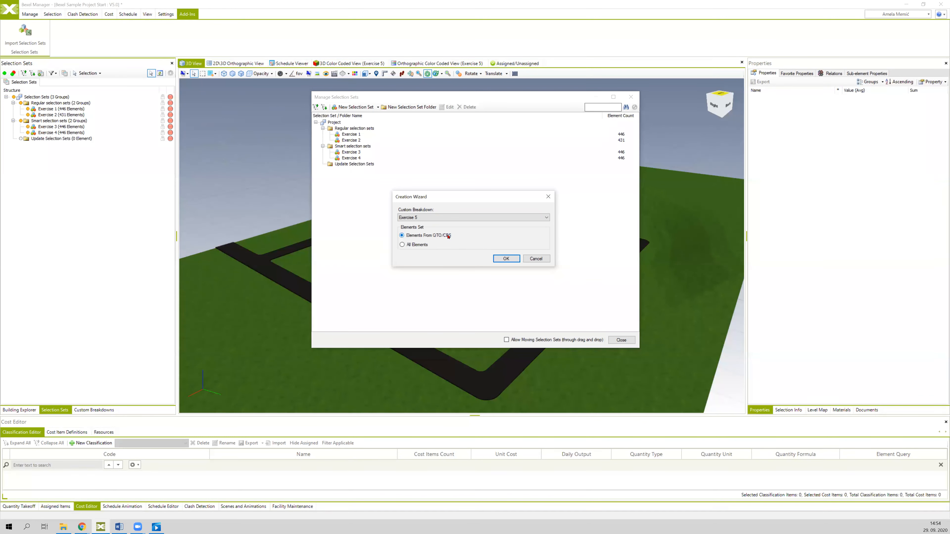
left_click(507, 259)
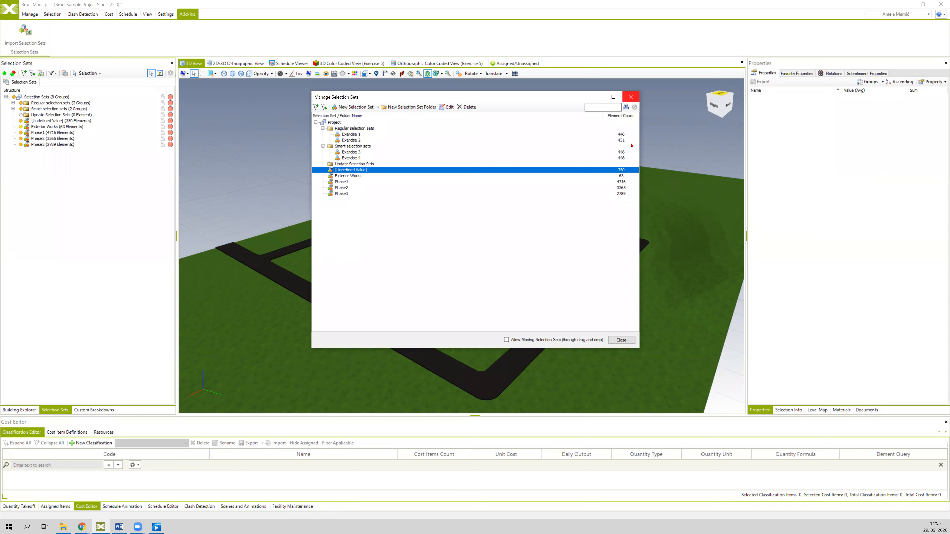
left_click(621, 340)
- Compare the Exercise 5 breakdown groups with the generated selection sets by highlighting undefined-value and Phase1 elements, ending with nothing selected
left_click(79, 410)
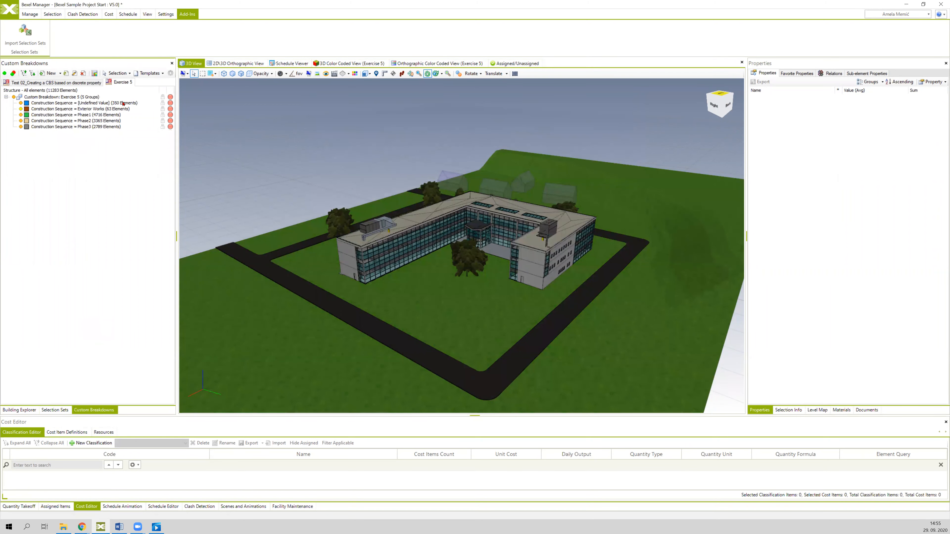
left_click(123, 104)
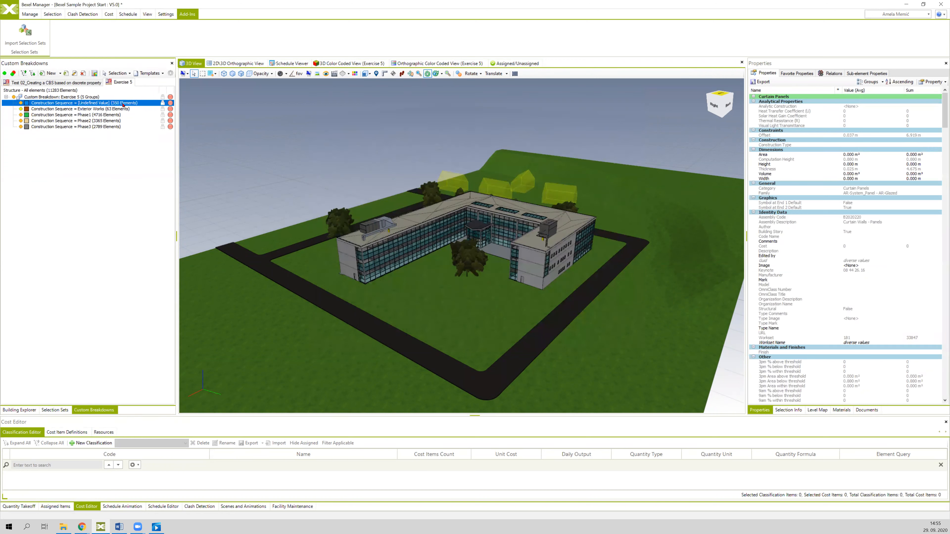
left_click(55, 410)
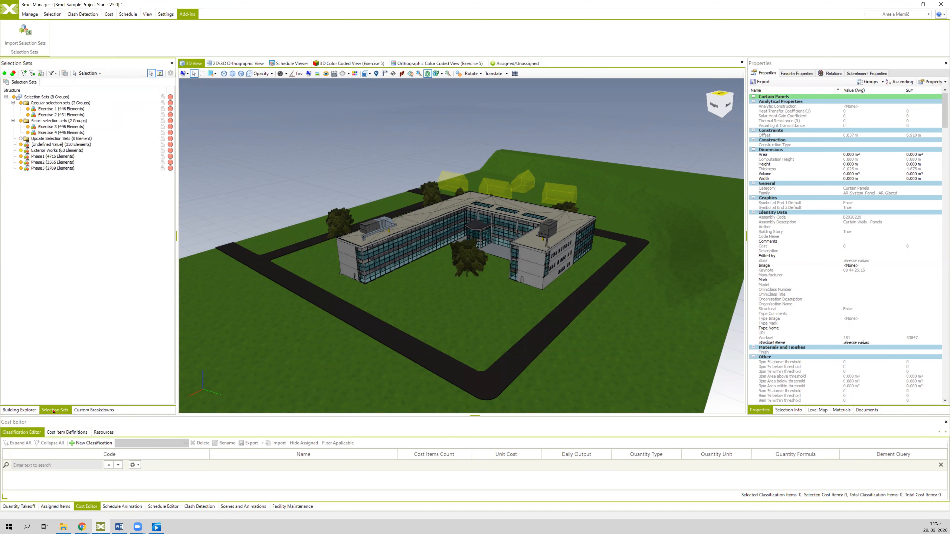
left_click(41, 159)
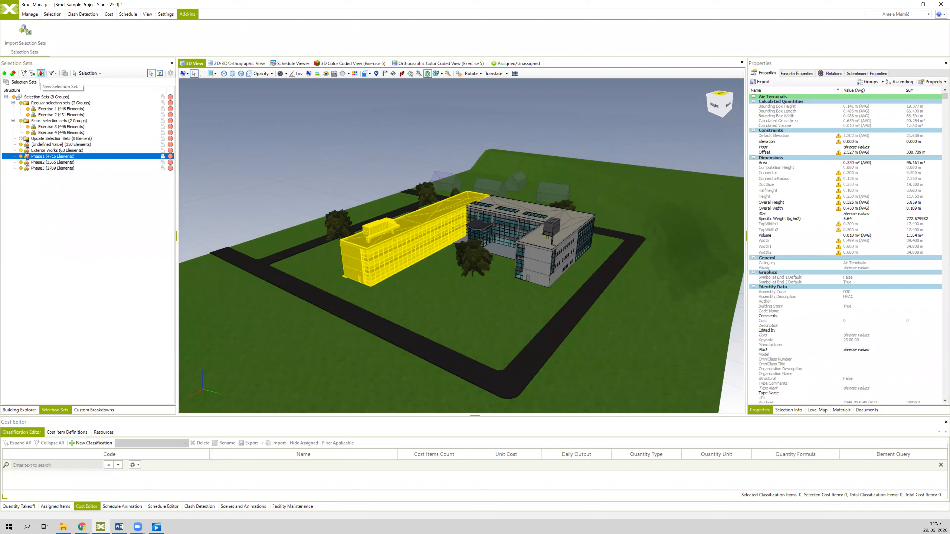
left_click(79, 247)
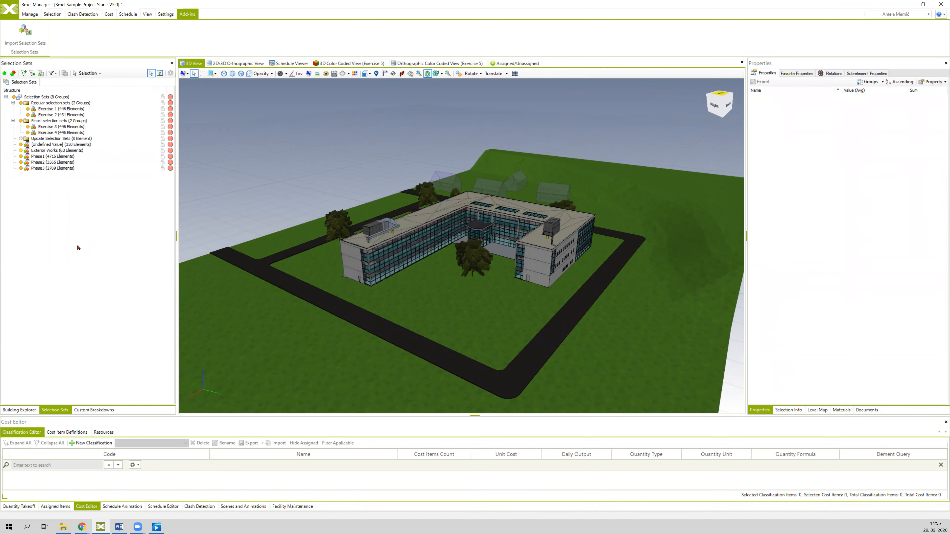
- Start a new selection set named Exercise 6 and give it an inclusive rule
left_click(41, 73)
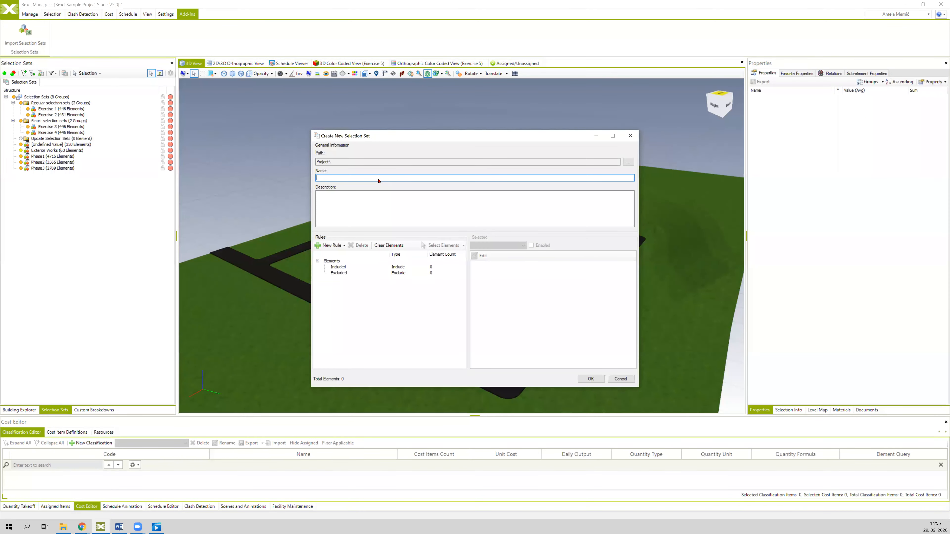
type("Exercise 6")
left_click(344, 246)
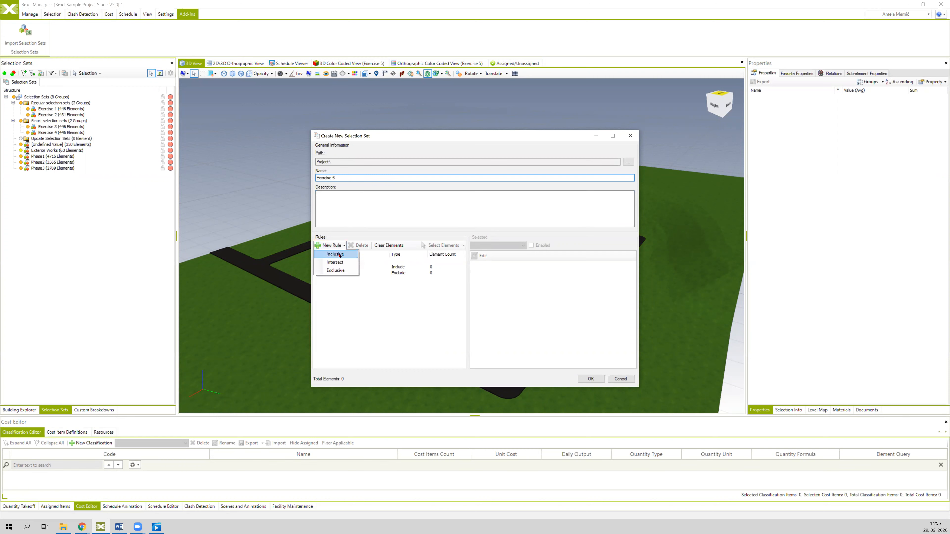
left_click(340, 254)
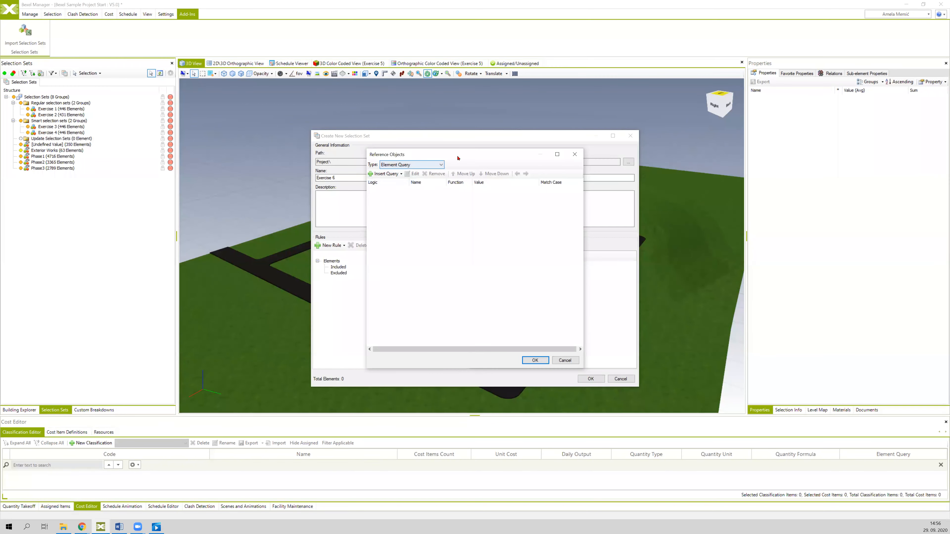
- Insert a Property Value query into the element query rule and choose Construction Sequence as its property name
left_click_drag(457, 156, 461, 117)
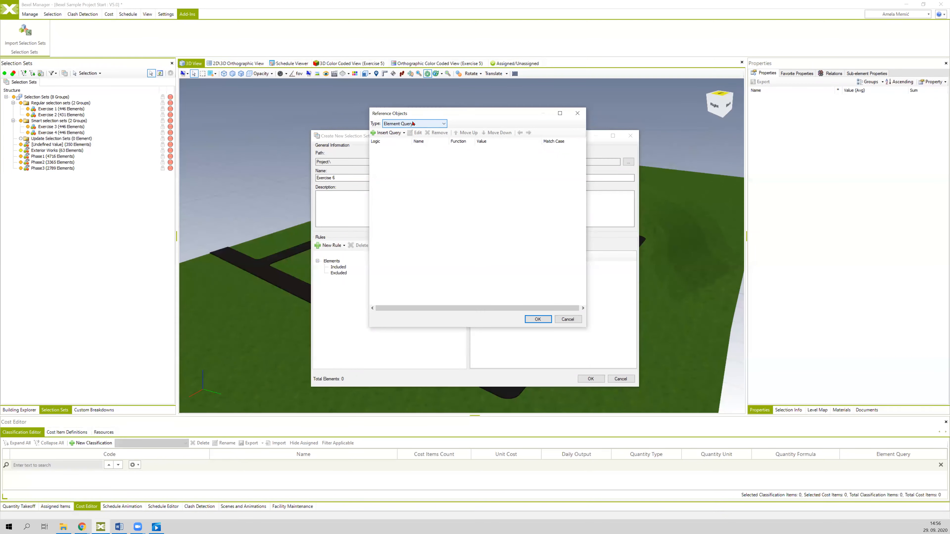
left_click(404, 133)
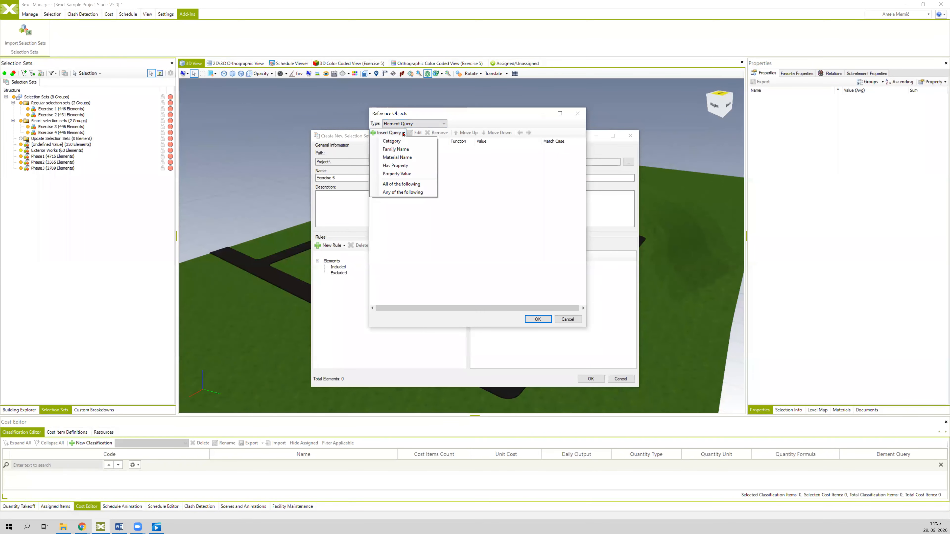
left_click(396, 173)
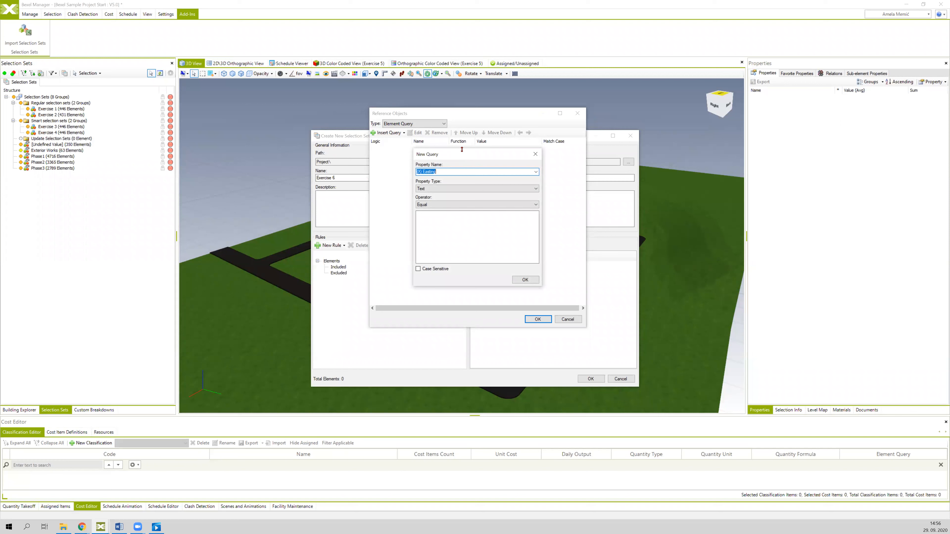
left_click_drag(463, 152, 468, 167)
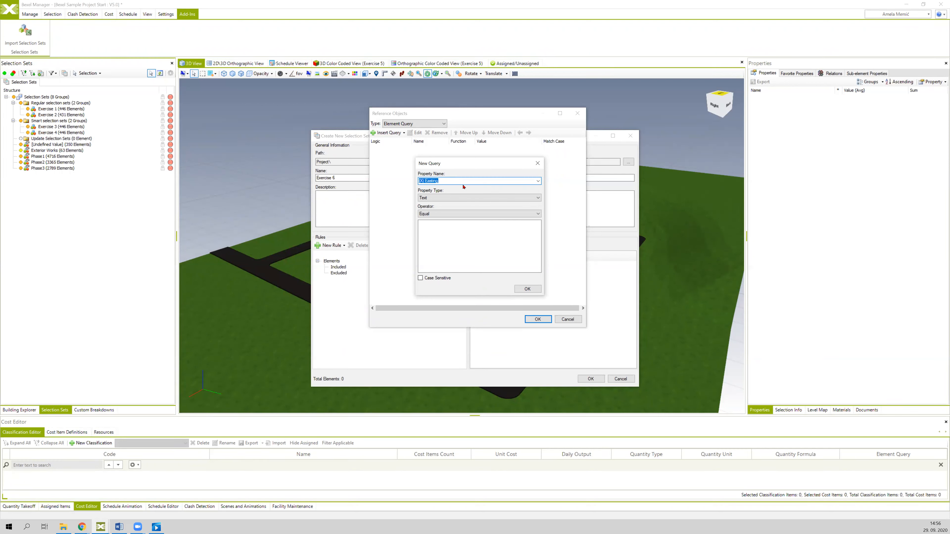
type("c")
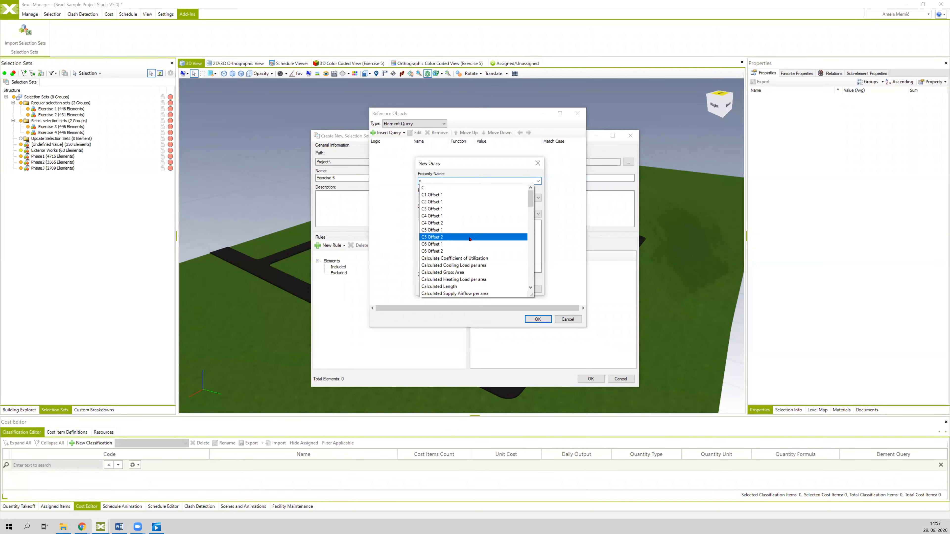
scroll(463, 240, "down", 8)
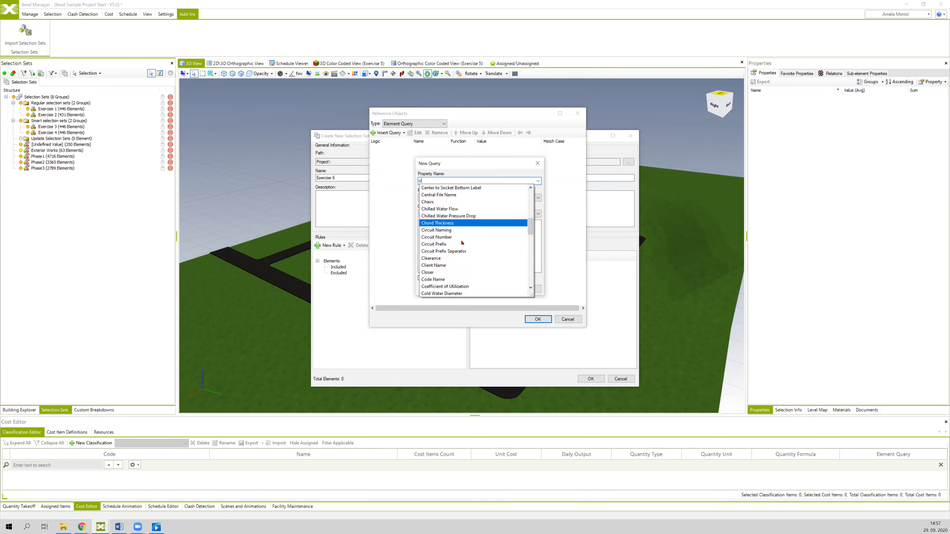
scroll(463, 242, "down", 4)
scroll(462, 244, "down", 3)
scroll(461, 253, "down", 2)
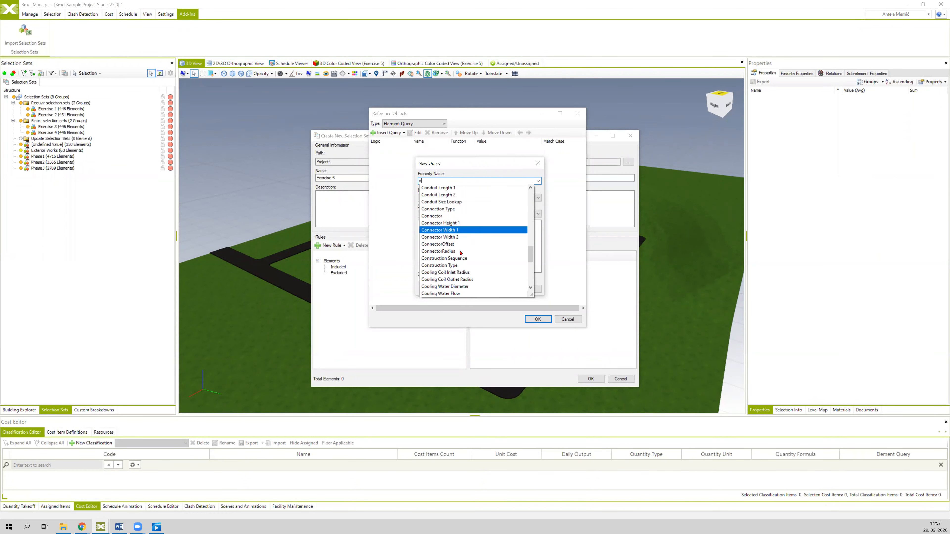
scroll(461, 254, "down", 1)
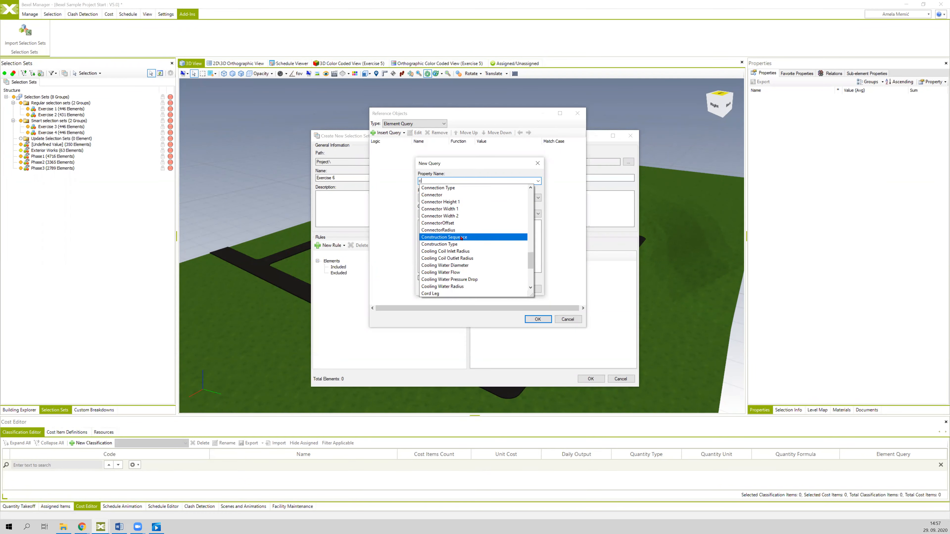
left_click(461, 238)
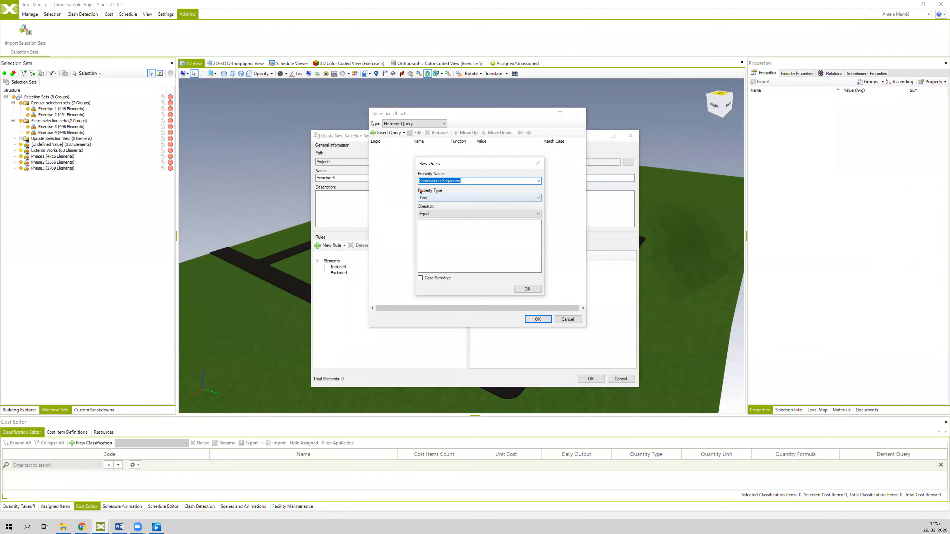
- Make the query match text equal to Phase1 and accept it as the rule's reference objects
left_click(438, 212)
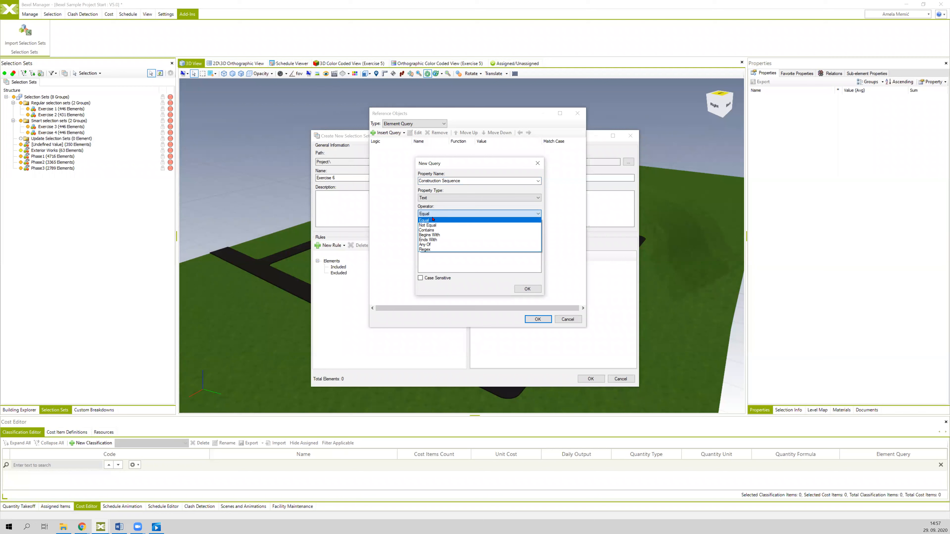
left_click(433, 221)
left_click(438, 230)
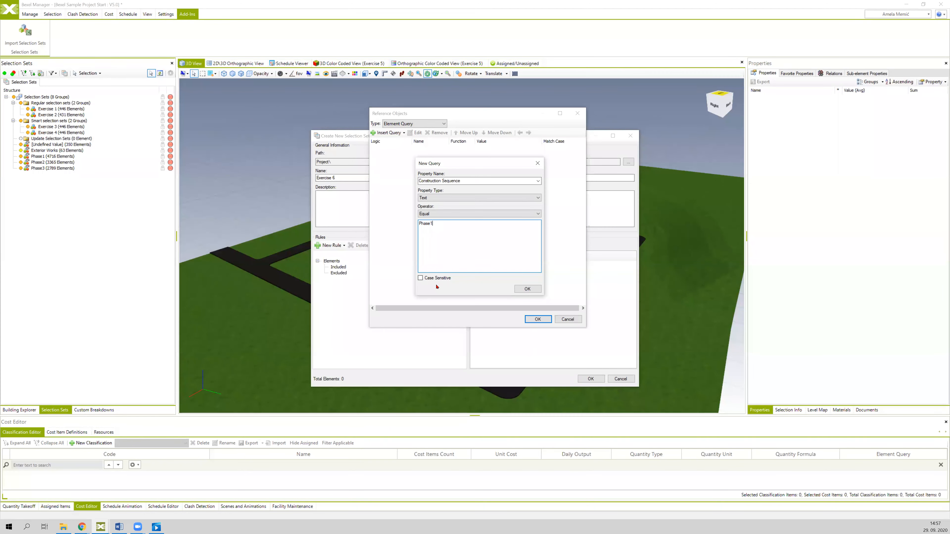
left_click(526, 289)
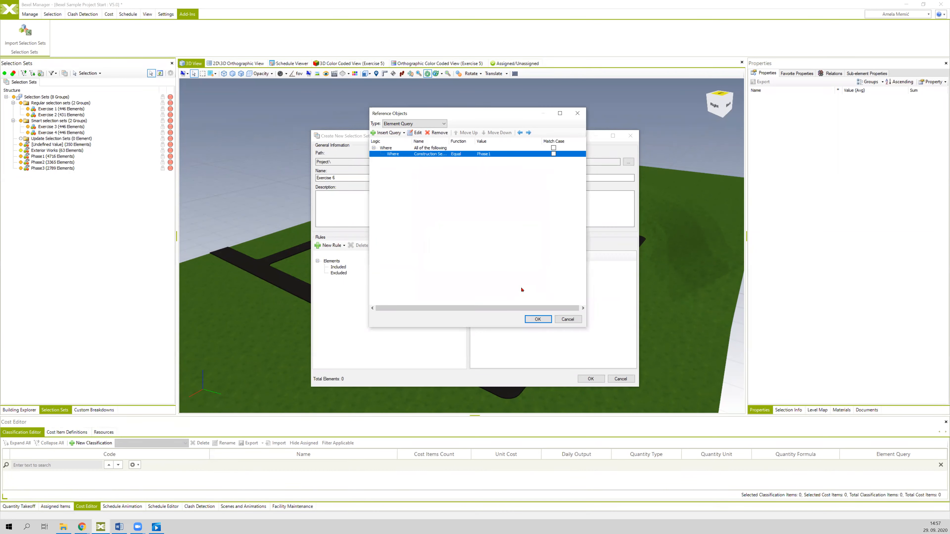
left_click(536, 319)
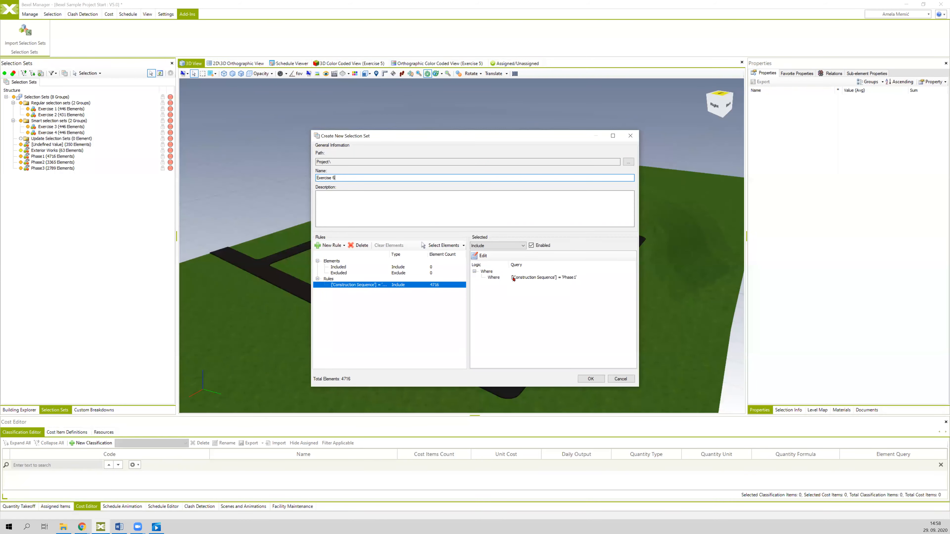
- Check the Construction Sequence rule's query and create the Exercise 6 selection set
left_click(524, 278)
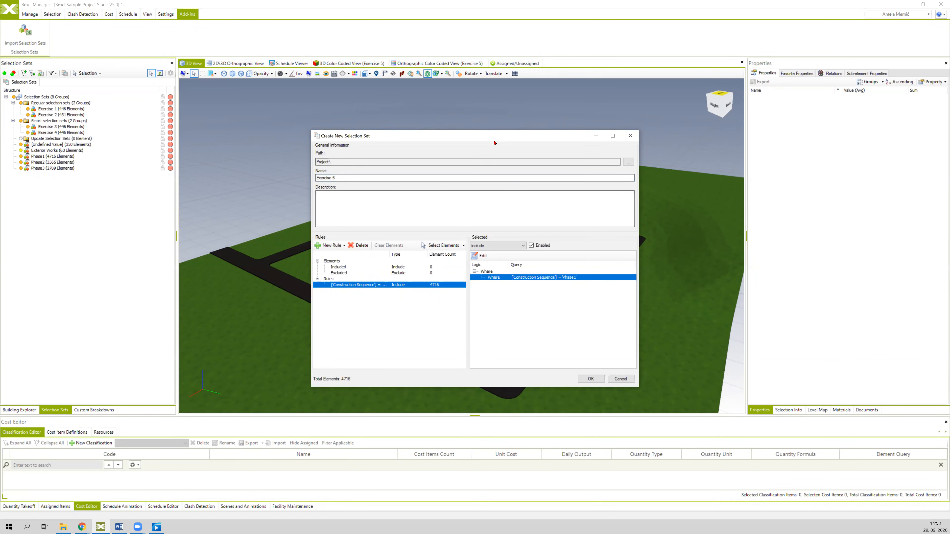
left_click_drag(495, 140, 432, 108)
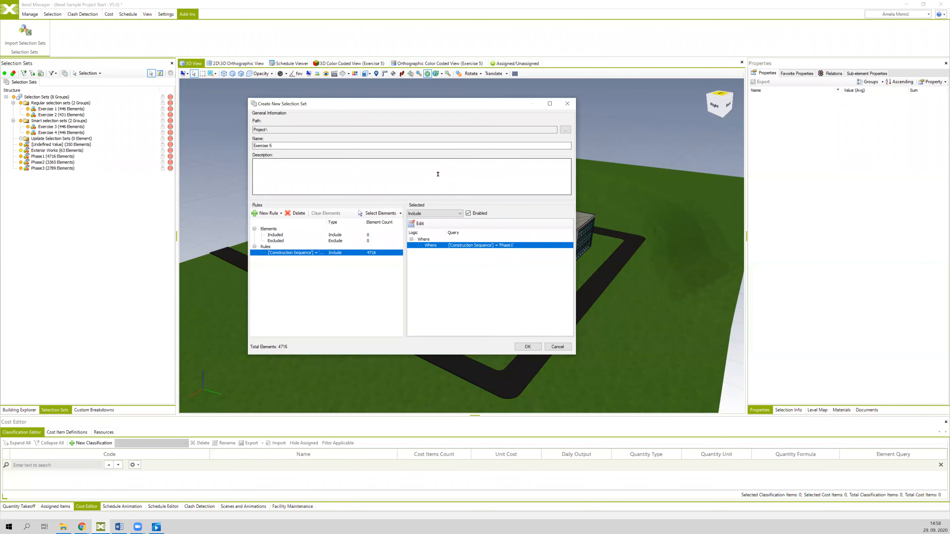
left_click(526, 346)
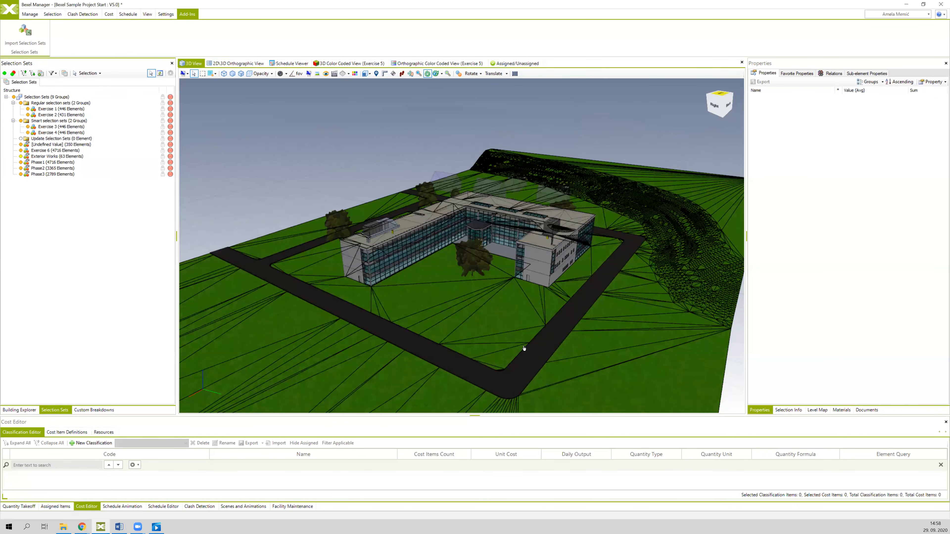